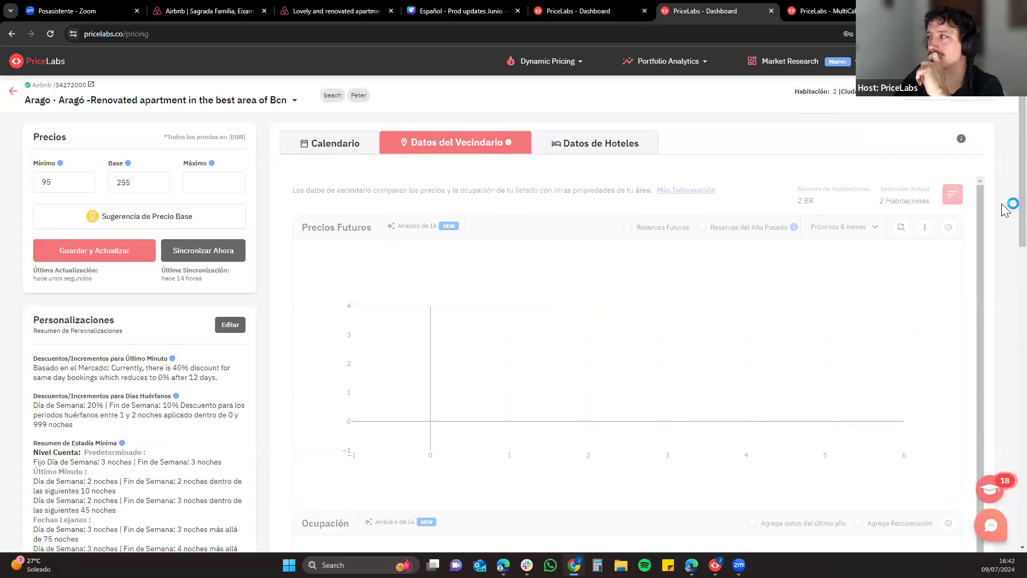
# Examine the competitor price calendar table for the Aragó apartment in the neighbourhood data
pyautogui.scroll(-5, 1006, 262)
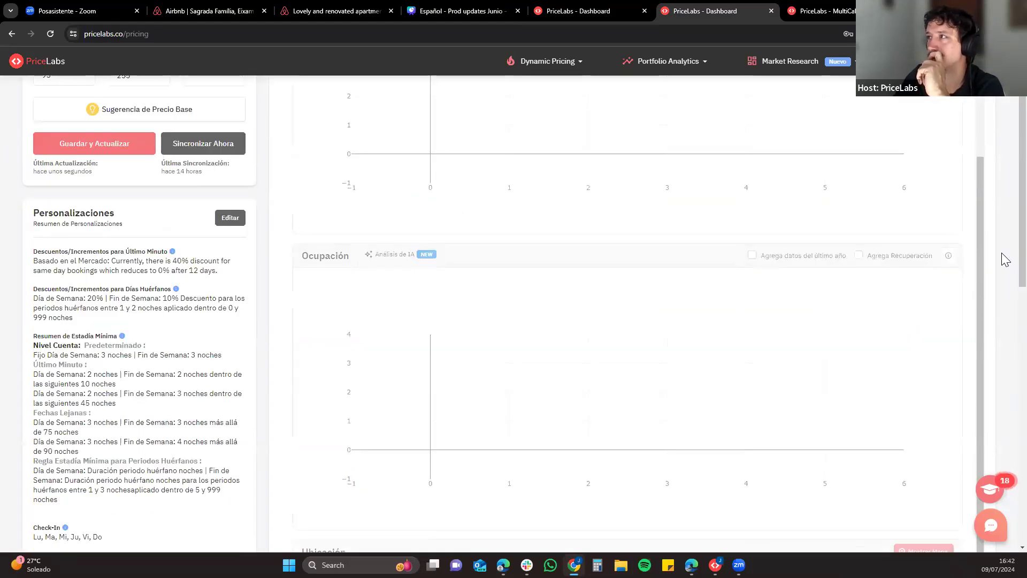
pyautogui.scroll(-2, 1006, 260)
pyautogui.scroll(-5, 1004, 259)
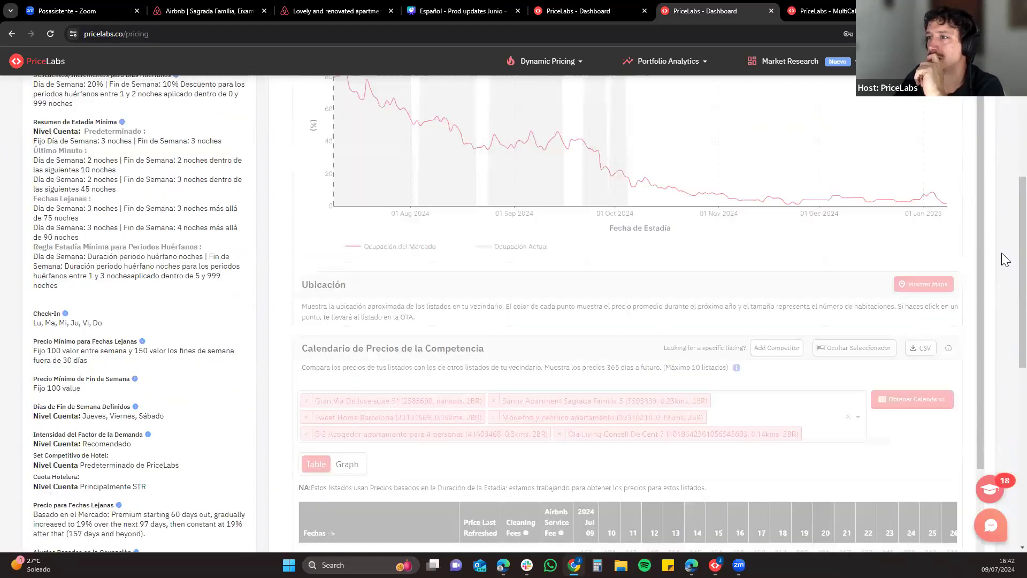
pyautogui.scroll(-5, 1003, 256)
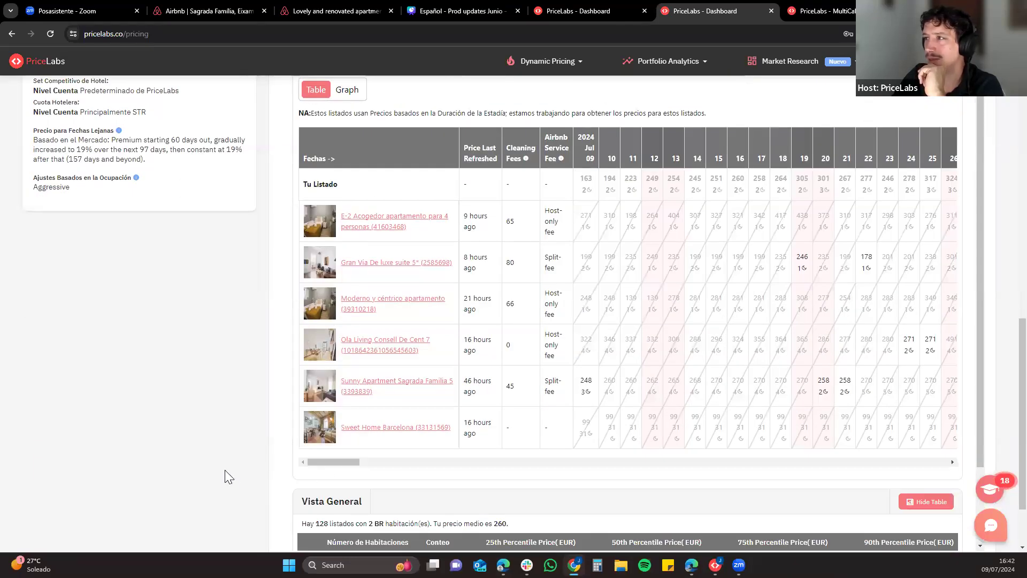
pyautogui.scroll(3, 231, 457)
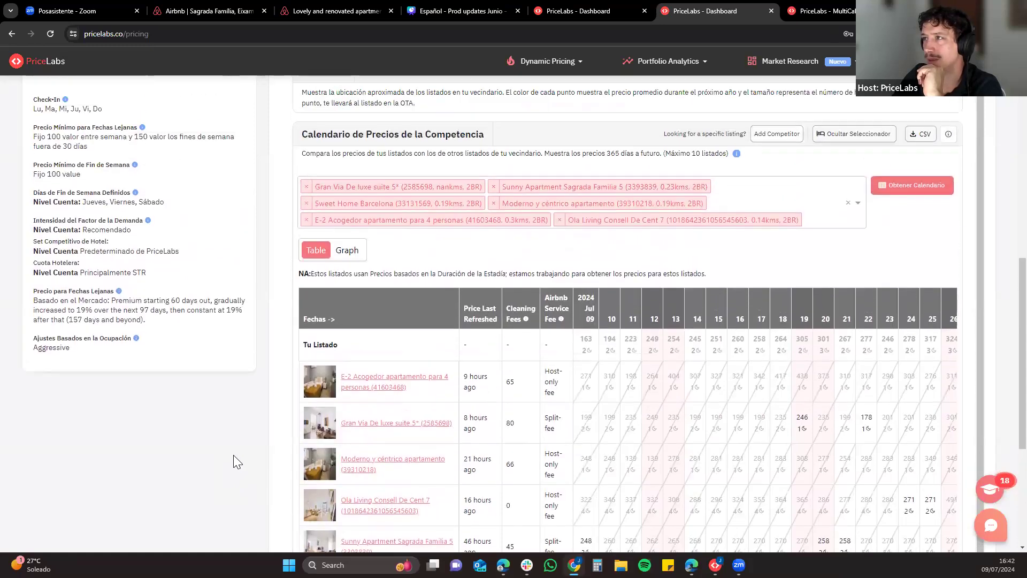
pyautogui.scroll(-1, 233, 457)
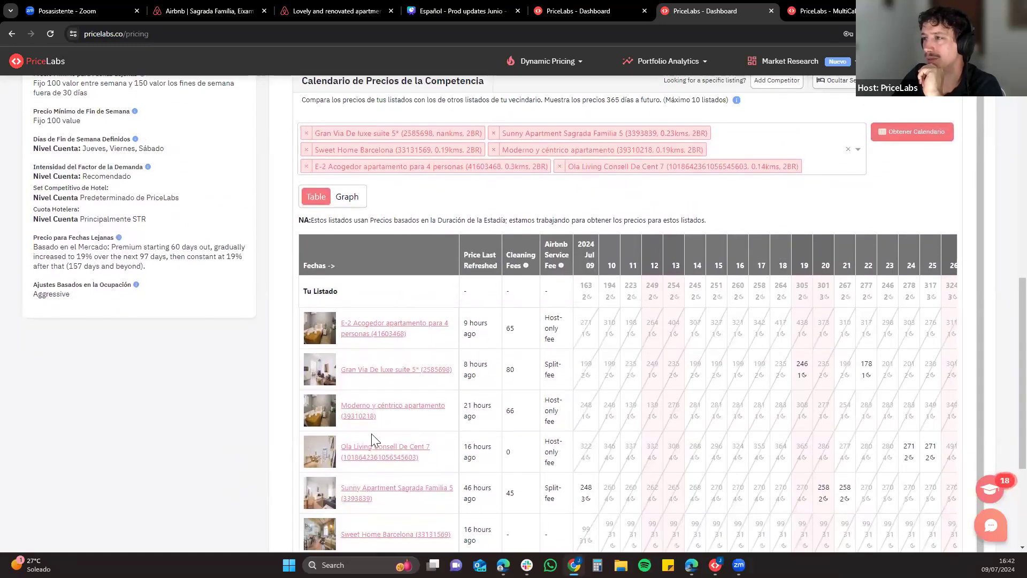
pyautogui.scroll(-1, 268, 450)
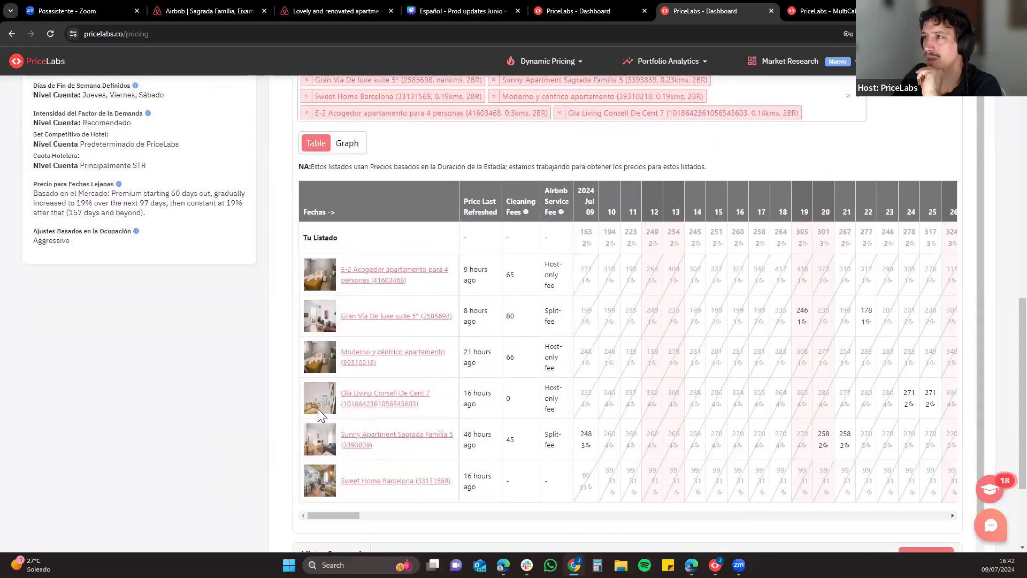
pyautogui.scroll(1, 268, 441)
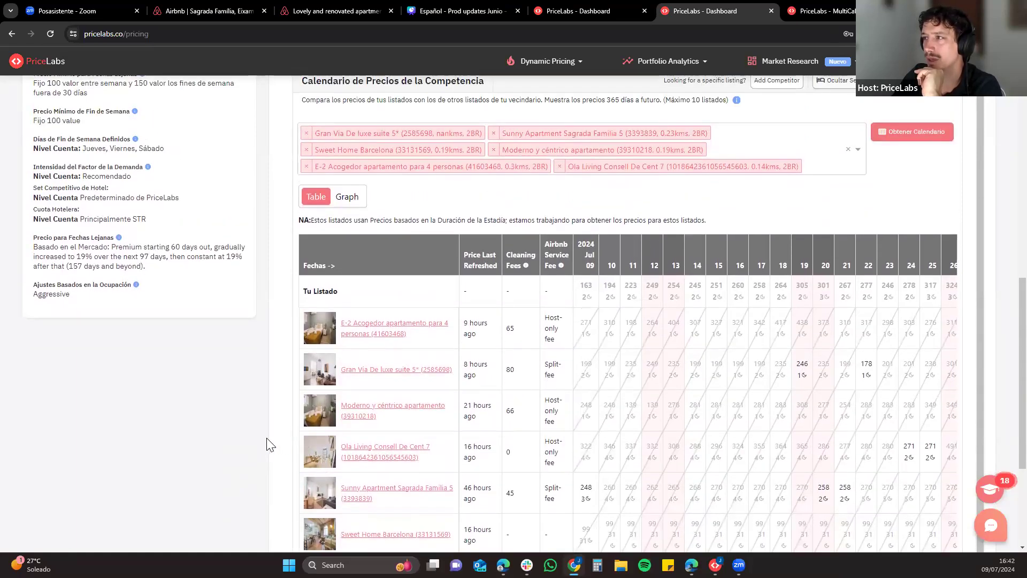
# Review the cleaning fee and Airbnb service fee columns, along with the fee type and nightly prices of Ola Living Consell De Cent 7
pyautogui.tripleClick(523, 268)
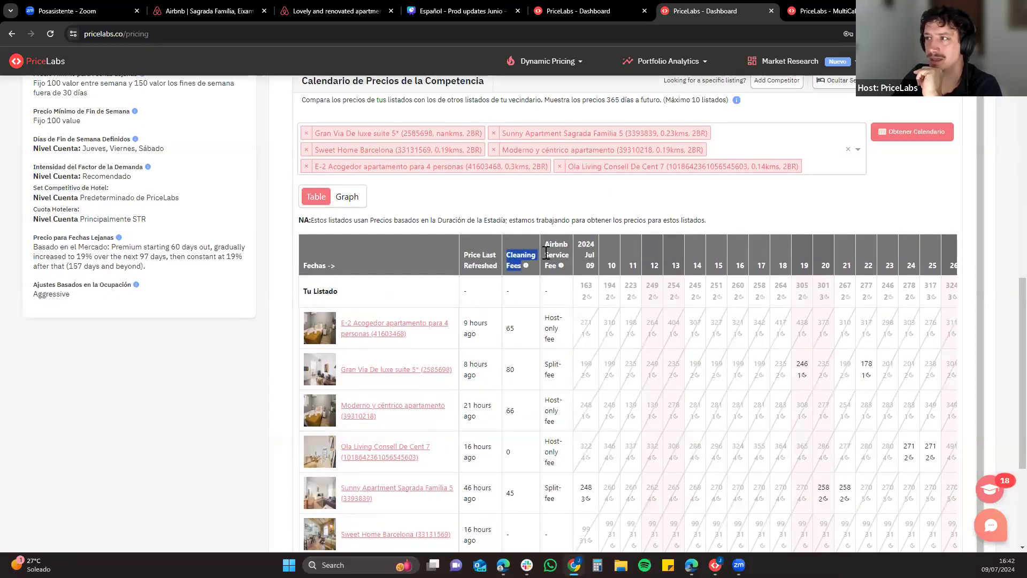
pyautogui.click(620, 202)
pyautogui.scroll(-1, 605, 371)
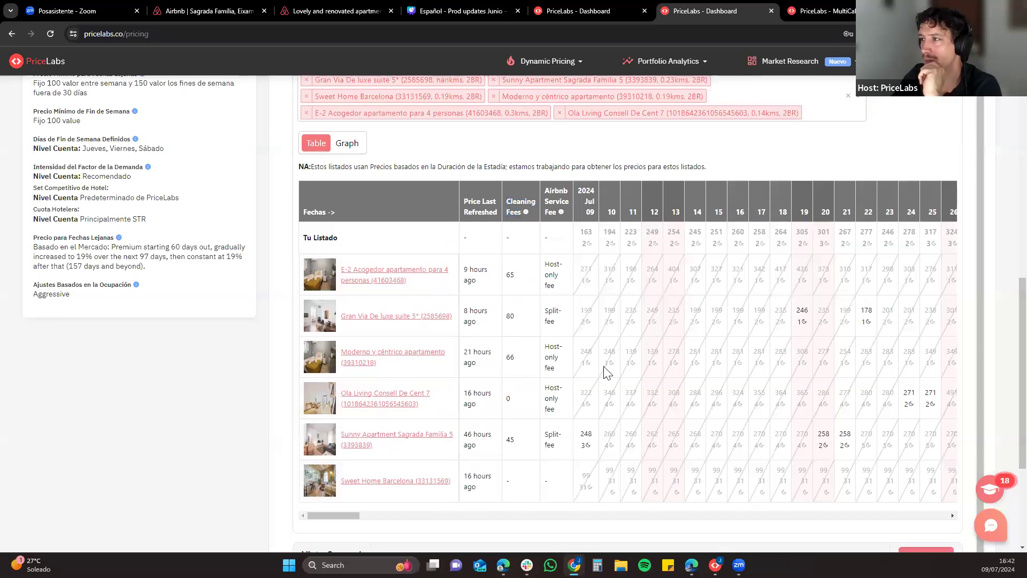
pyautogui.moveTo(543, 388); pyautogui.dragTo(556, 412)
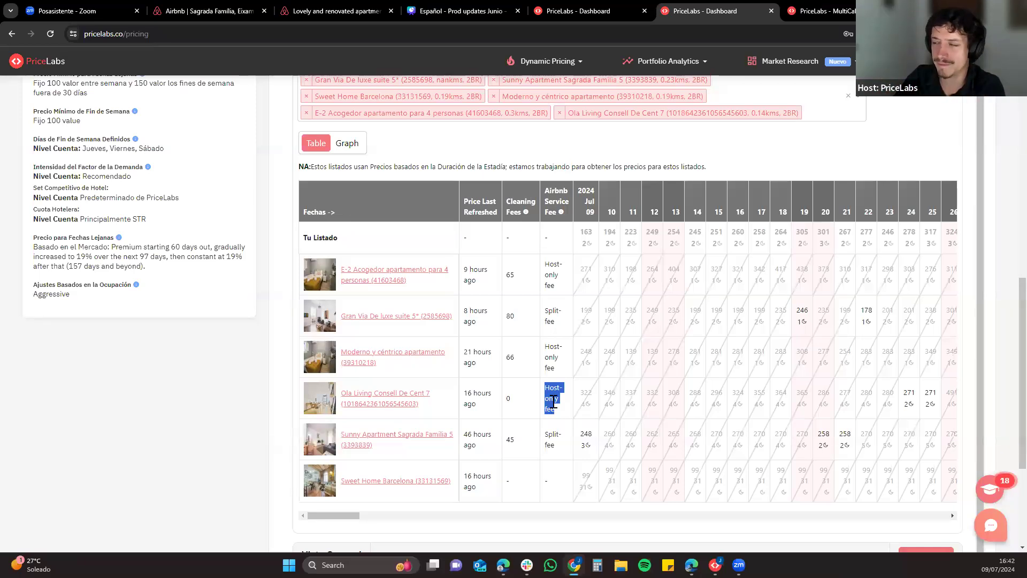
pyautogui.moveTo(581, 394); pyautogui.dragTo(782, 394)
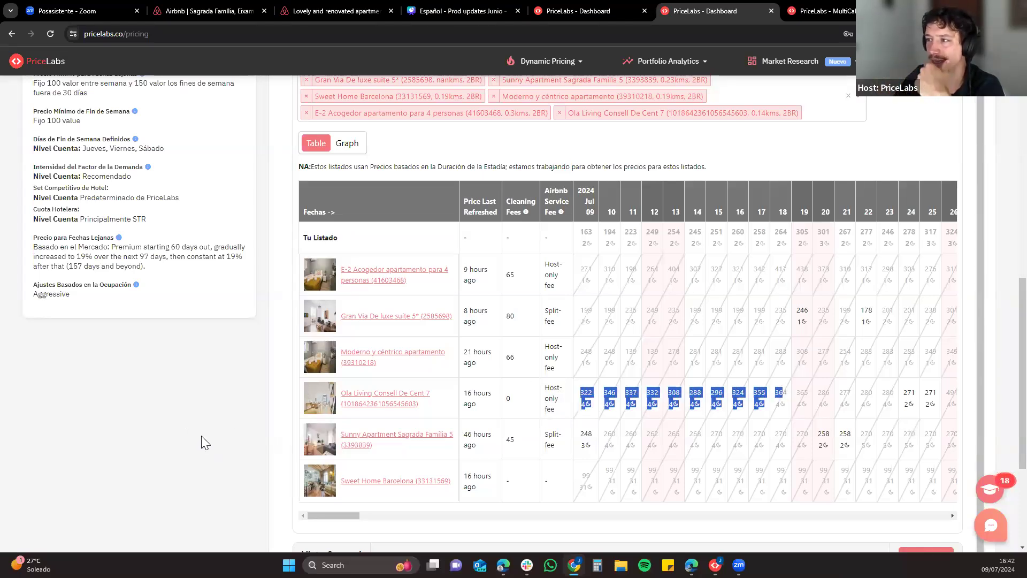
pyautogui.click(562, 445)
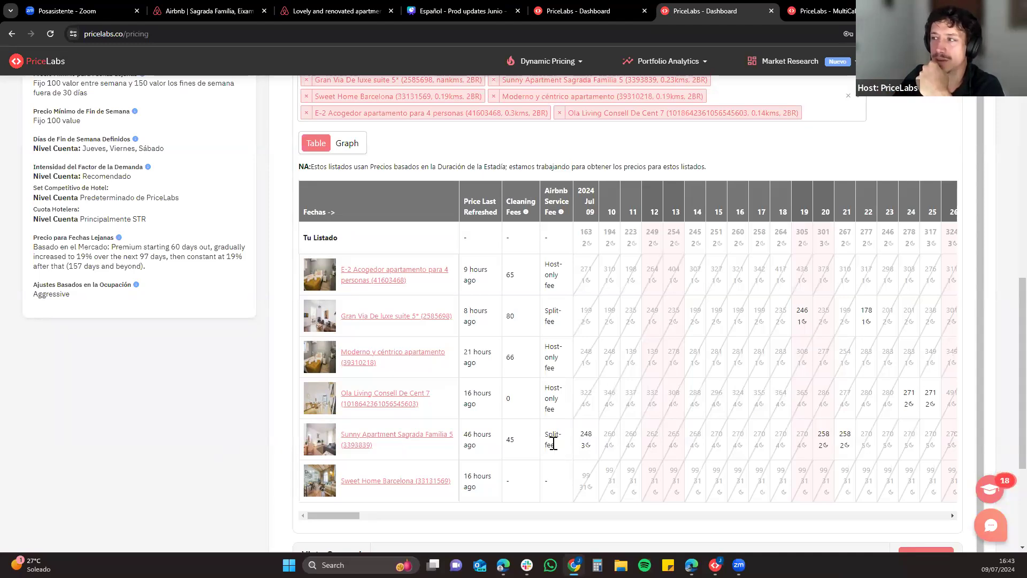
# Check the July 9 price of Sunny Apartment Sagrada Familia 5 and the July 9 and 19 minimum stays of Gran Via De luxe suite
pyautogui.moveTo(579, 434); pyautogui.dragTo(591, 435)
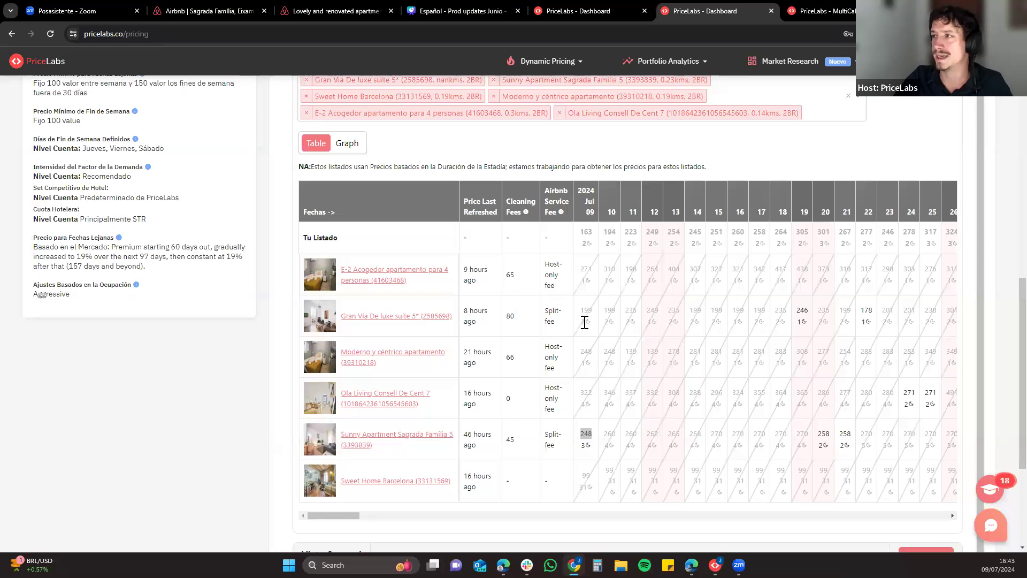
pyautogui.moveTo(582, 321); pyautogui.dragTo(596, 329)
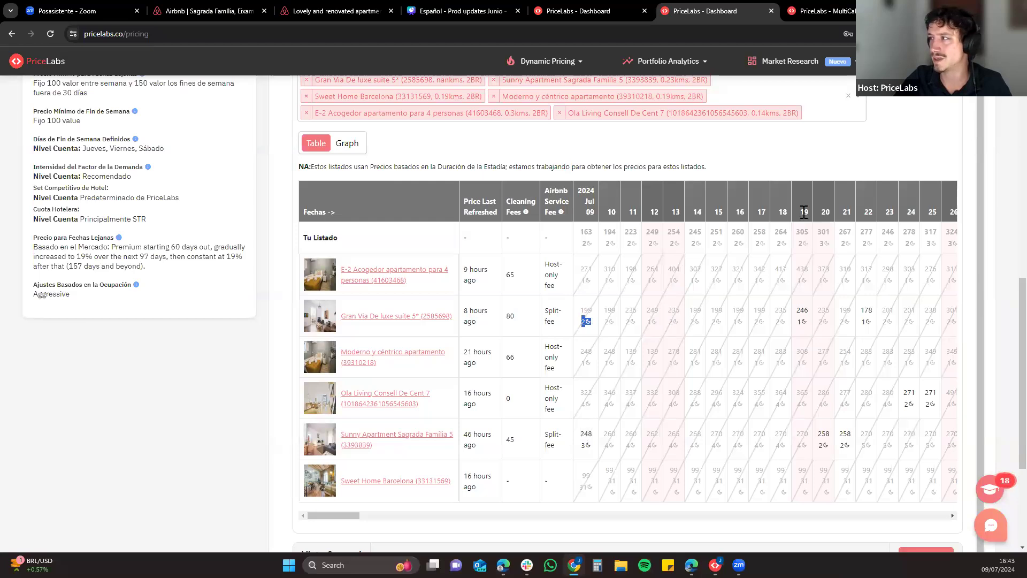
pyautogui.doubleClick(802, 321)
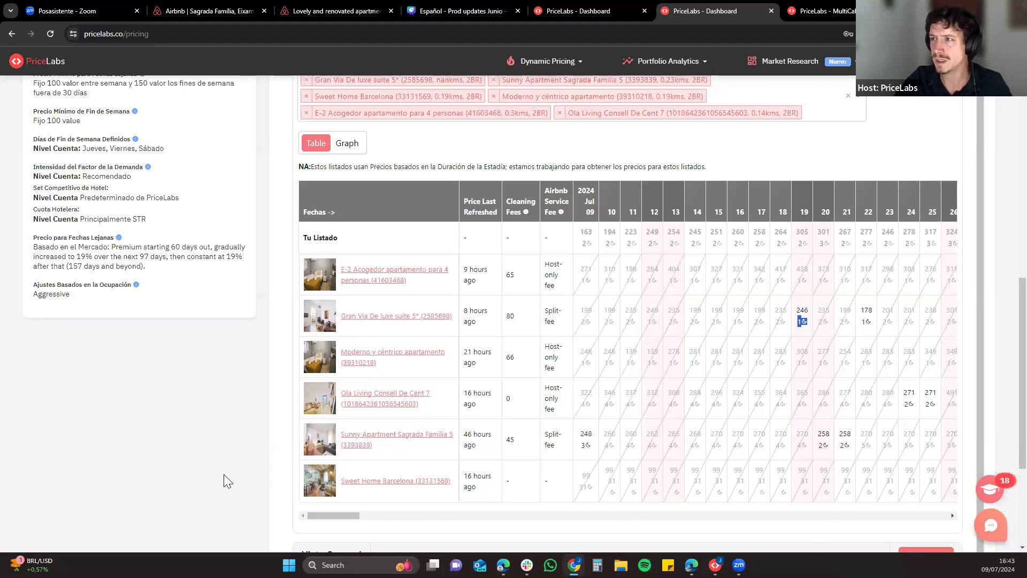
# Review the selected competitors and the option for adding a specific listing to the competitor price calendar
pyautogui.scroll(1, 233, 487)
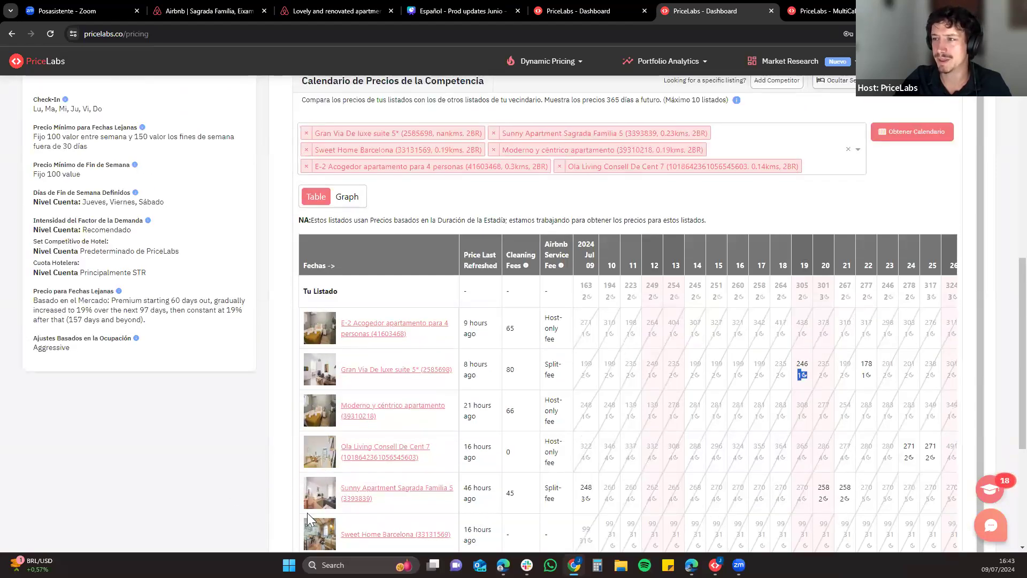
pyautogui.scroll(2, 279, 465)
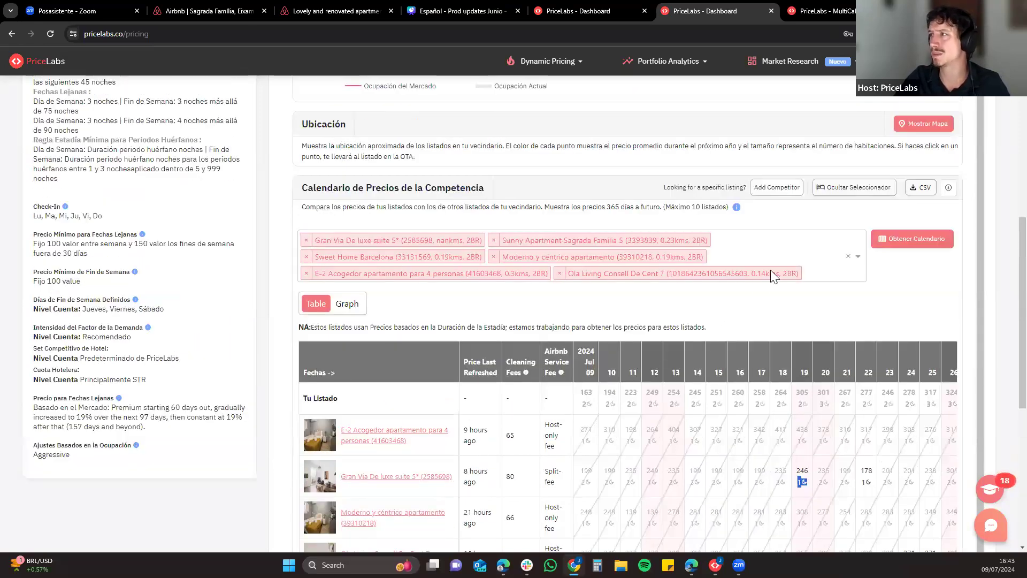
pyautogui.moveTo(664, 188); pyautogui.dragTo(743, 191)
pyautogui.click(742, 190)
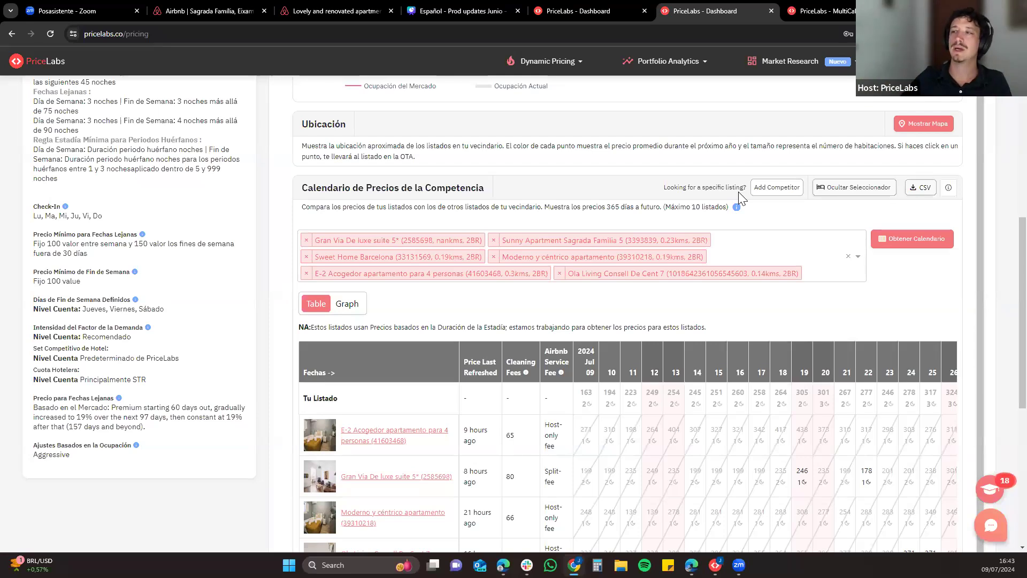
pyautogui.scroll(-2, 329, 390)
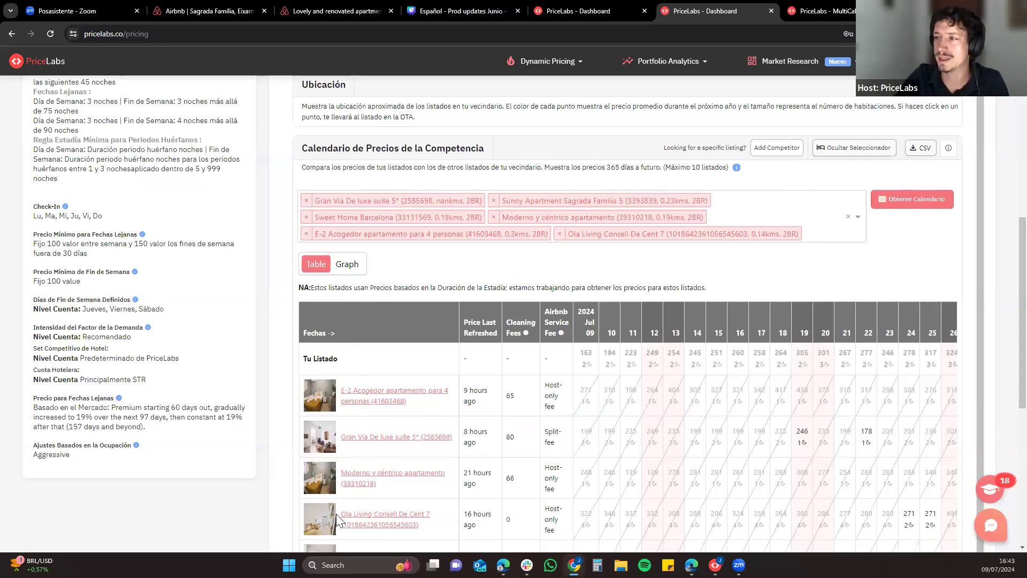
pyautogui.scroll(-1, 327, 393)
# Show the neighbourhood location map and enlarge it around the cluster of listings in Barcelona
pyautogui.scroll(4, 291, 460)
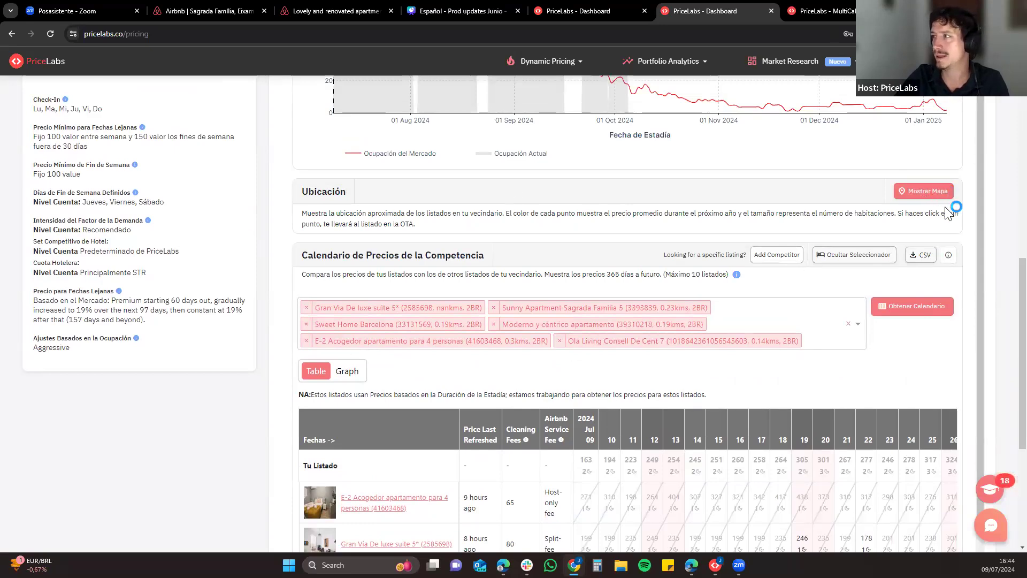
pyautogui.click(931, 192)
pyautogui.scroll(2, 980, 241)
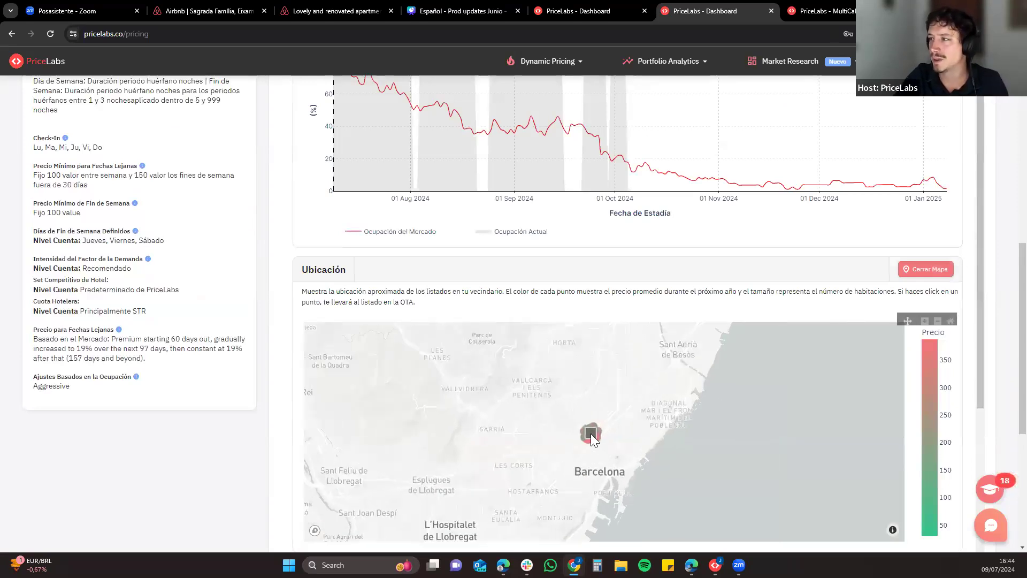
pyautogui.scroll(5, 590, 433)
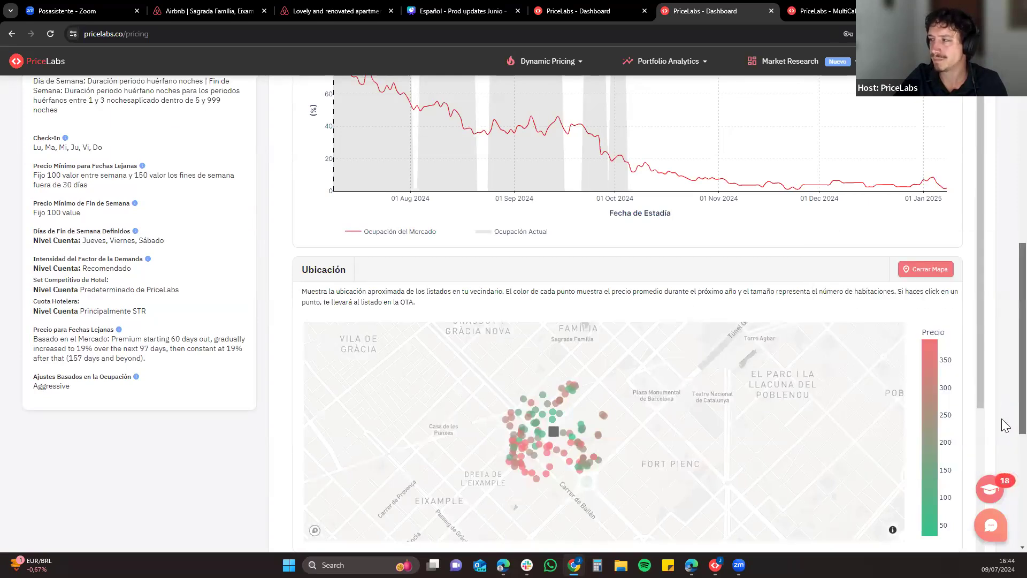
# Inspect the details of individual listings around the property on the location map, including average price, minimum stay and capacity
pyautogui.scroll(-1, 1005, 425)
pyautogui.moveTo(561, 370)
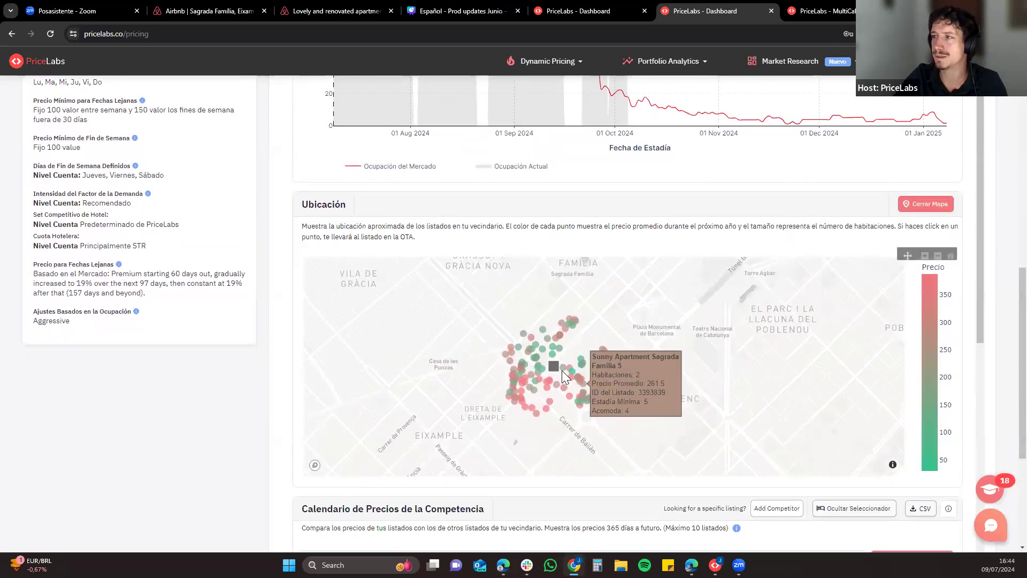
pyautogui.moveTo(557, 428)
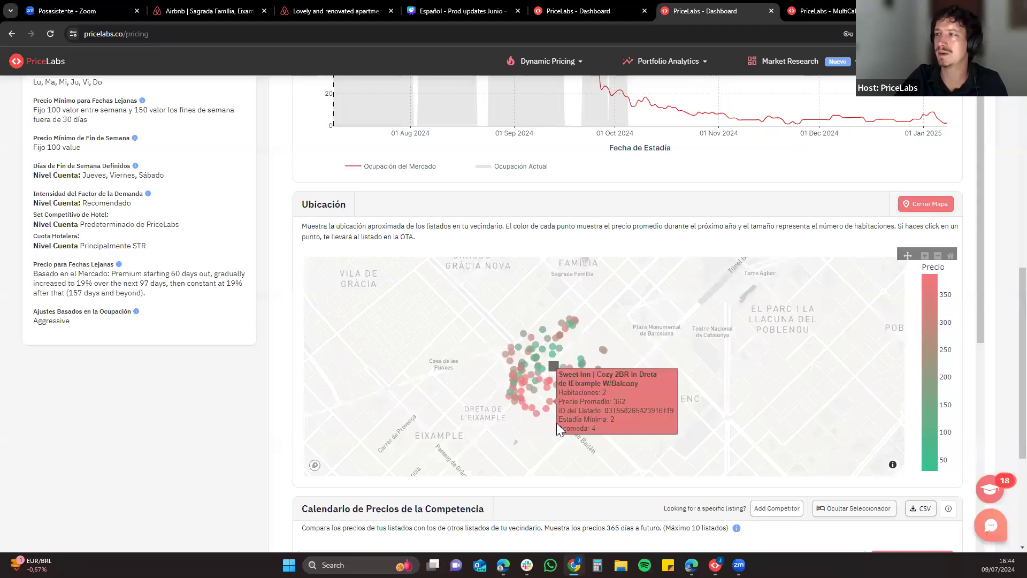
pyautogui.moveTo(521, 345)
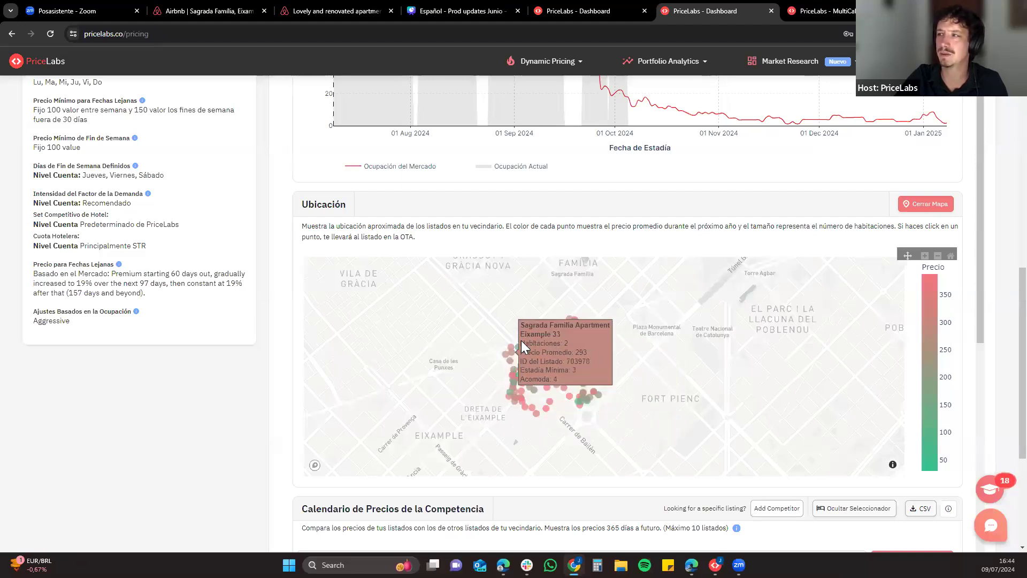
pyautogui.scroll(2, 561, 376)
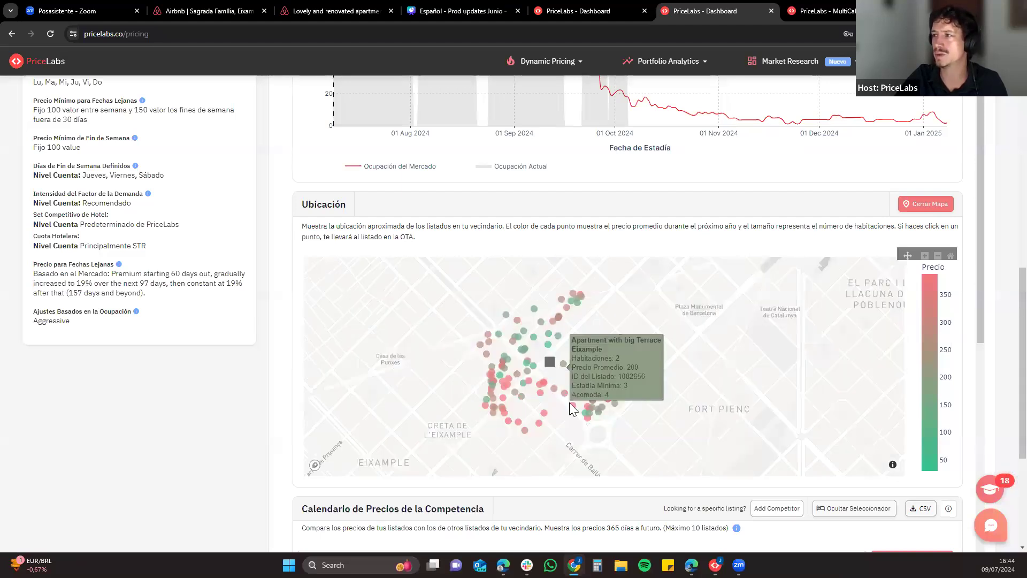
pyautogui.scroll(1, 570, 402)
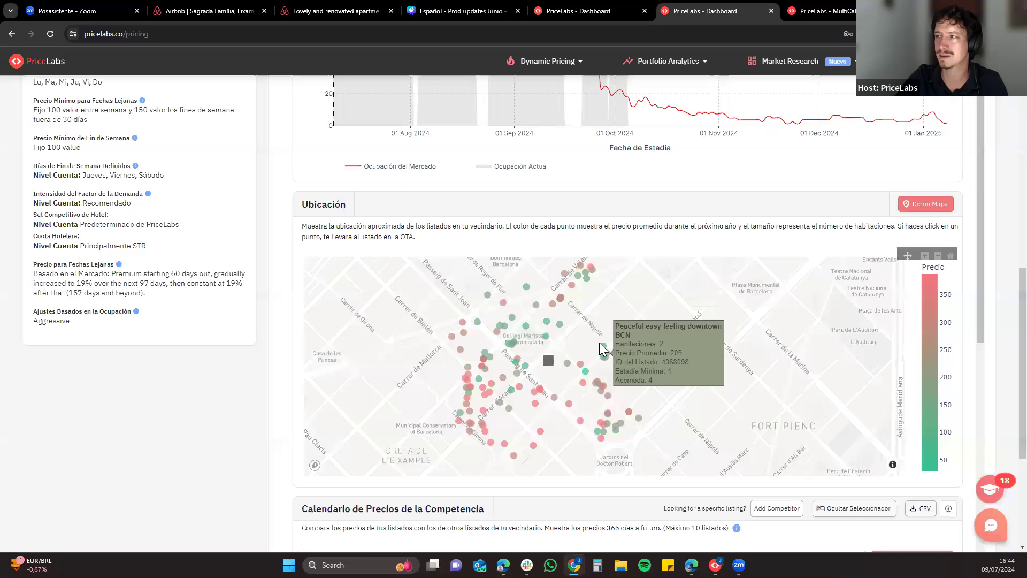
pyautogui.moveTo(606, 379)
pyautogui.moveTo(603, 424)
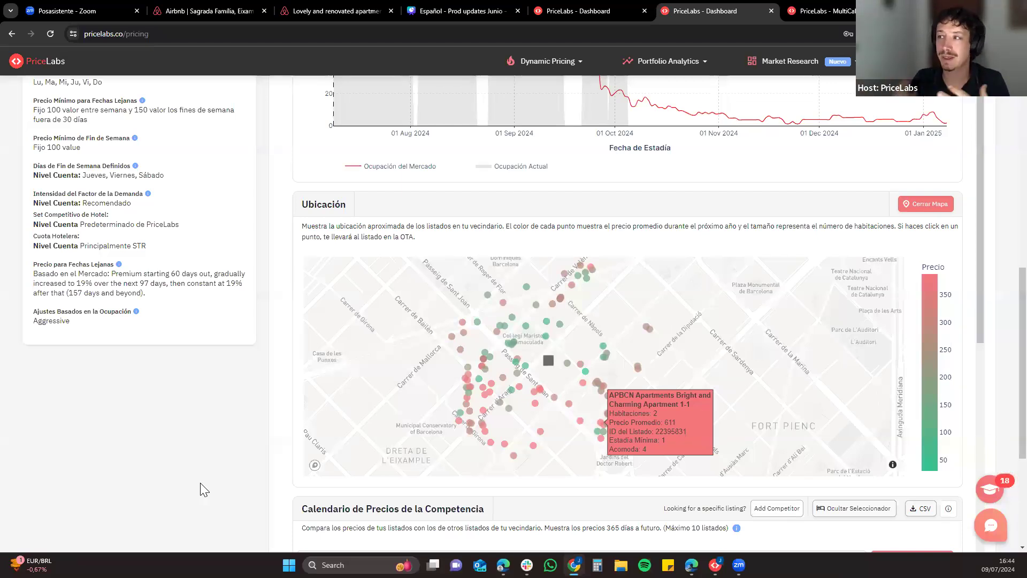
# Browse the nearby two-bedroom listings that can be chosen for the competitor price calendar
pyautogui.scroll(-3, 291, 461)
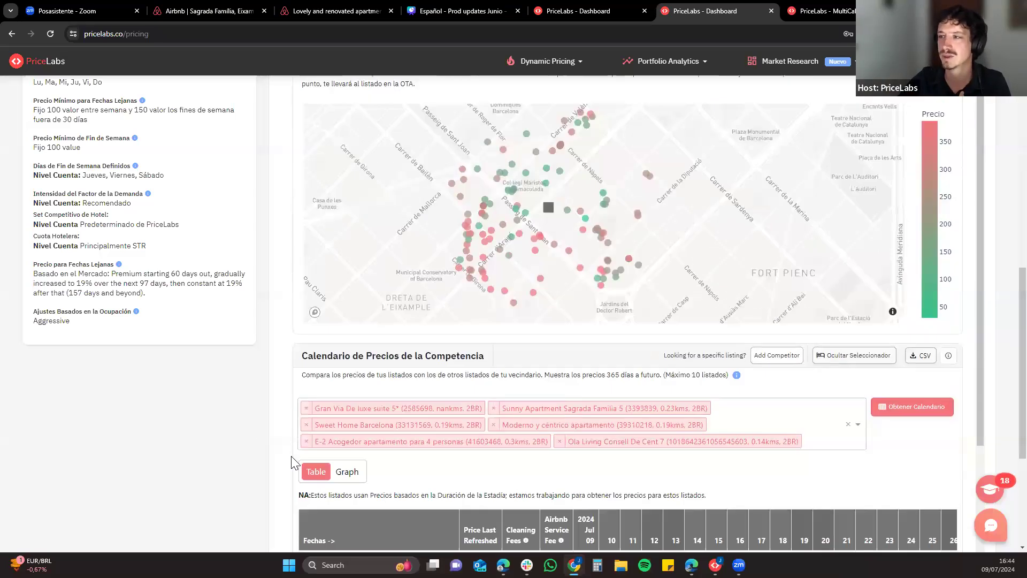
pyautogui.click(793, 416)
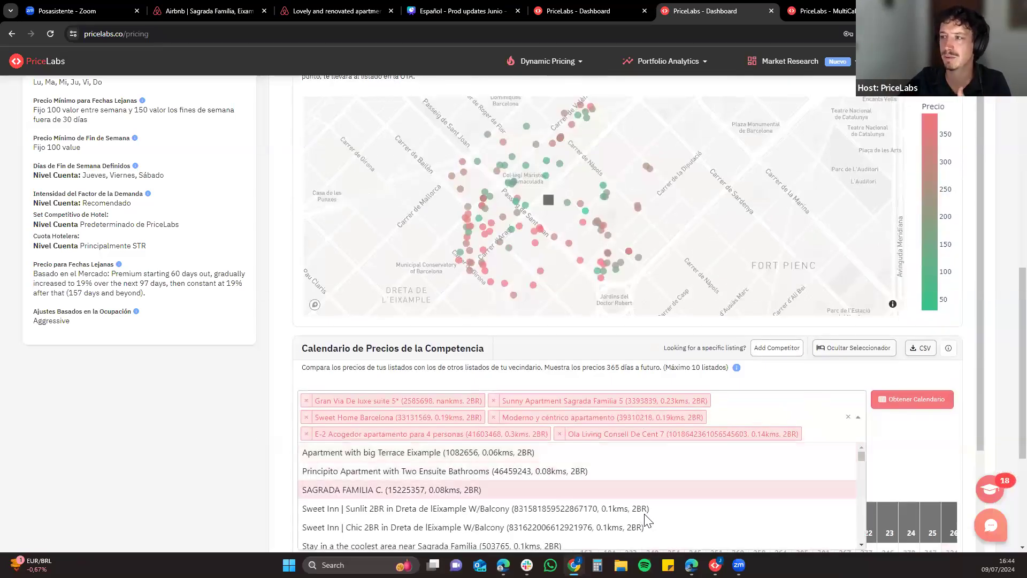
pyautogui.scroll(-10, 646, 519)
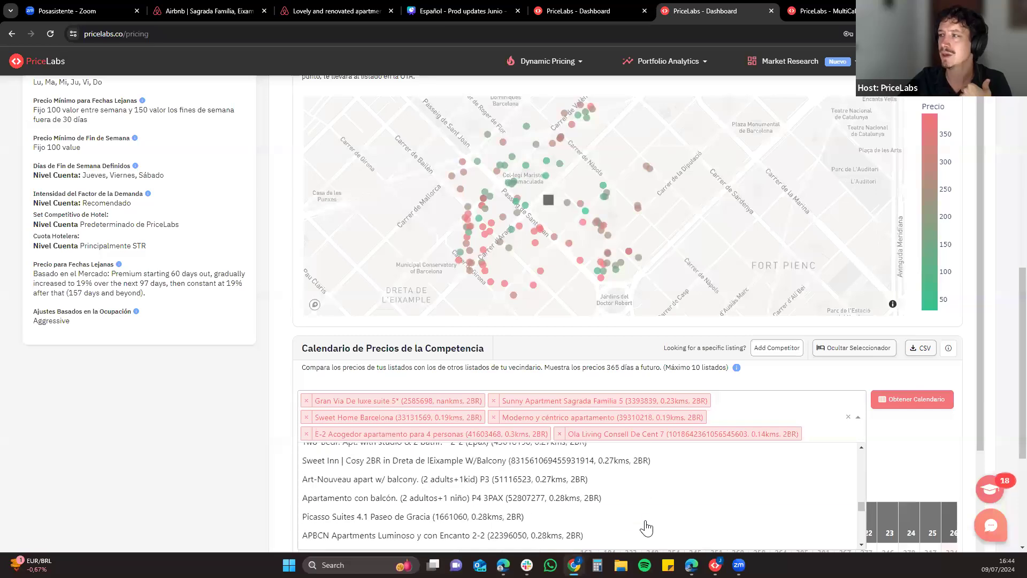
pyautogui.scroll(3, 646, 531)
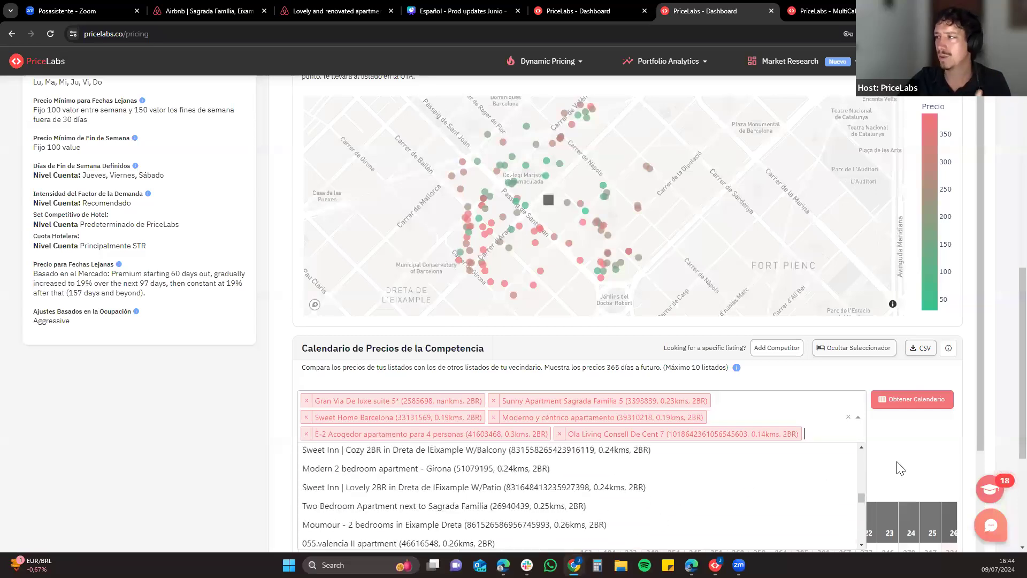
# Start adding a specific competitor and open the "Charming ground floor at Gracia !" listing from the Airbnb Sagrada Familia search results
pyautogui.click(807, 349)
pyautogui.click(776, 351)
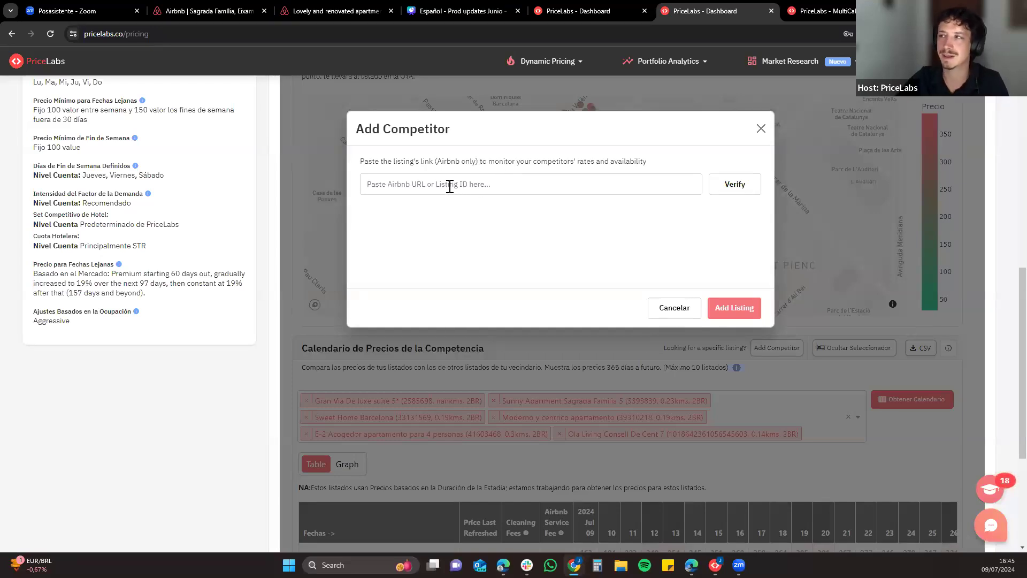
pyautogui.click(199, 14)
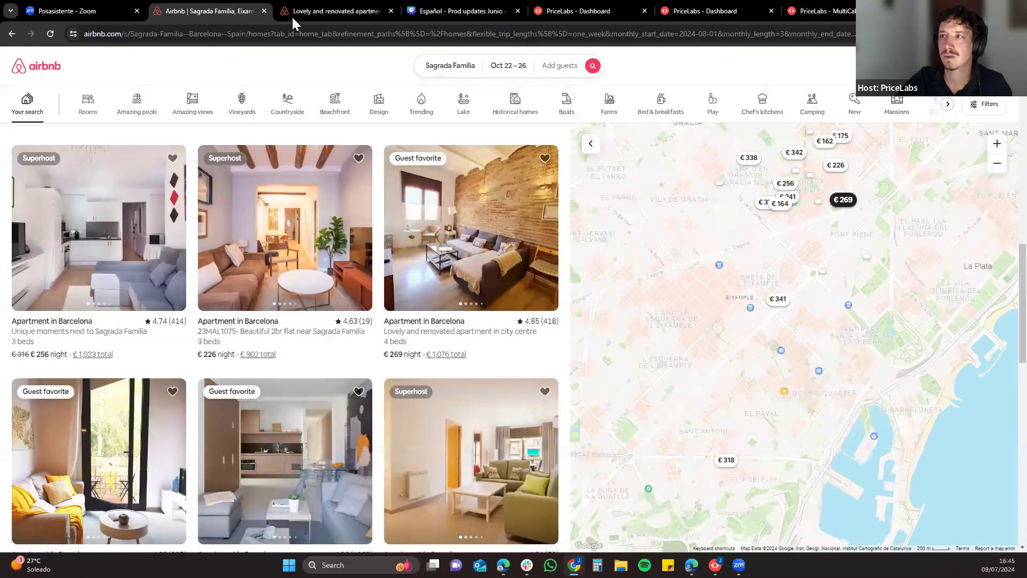
pyautogui.scroll(-3, 243, 217)
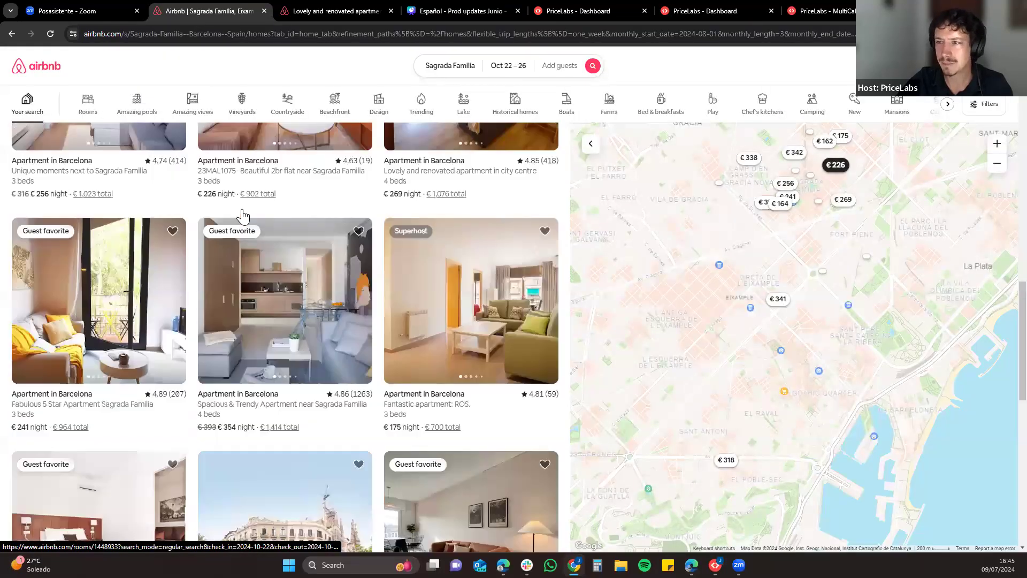
pyautogui.scroll(-3, 209, 277)
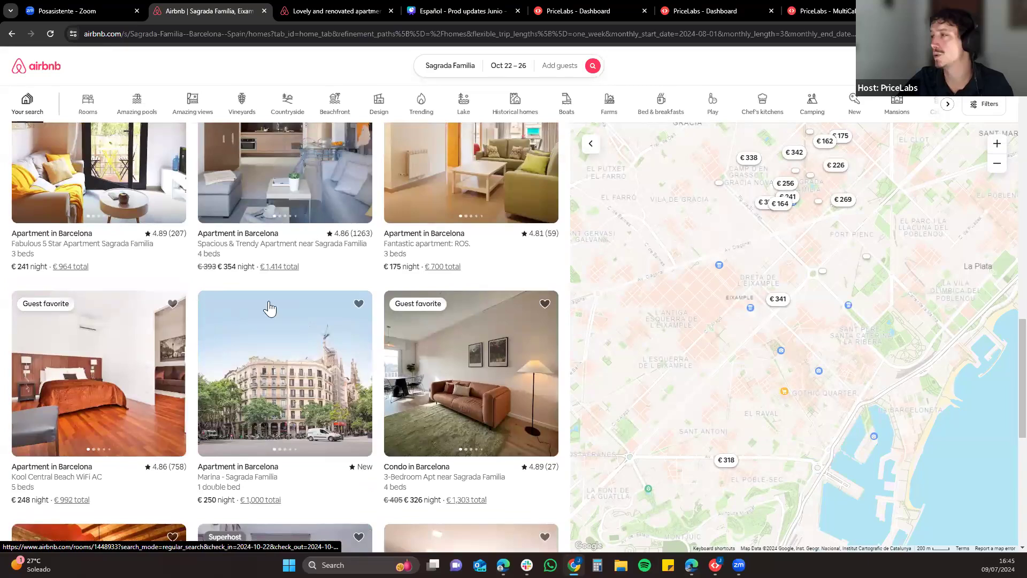
pyautogui.scroll(-1, 408, 336)
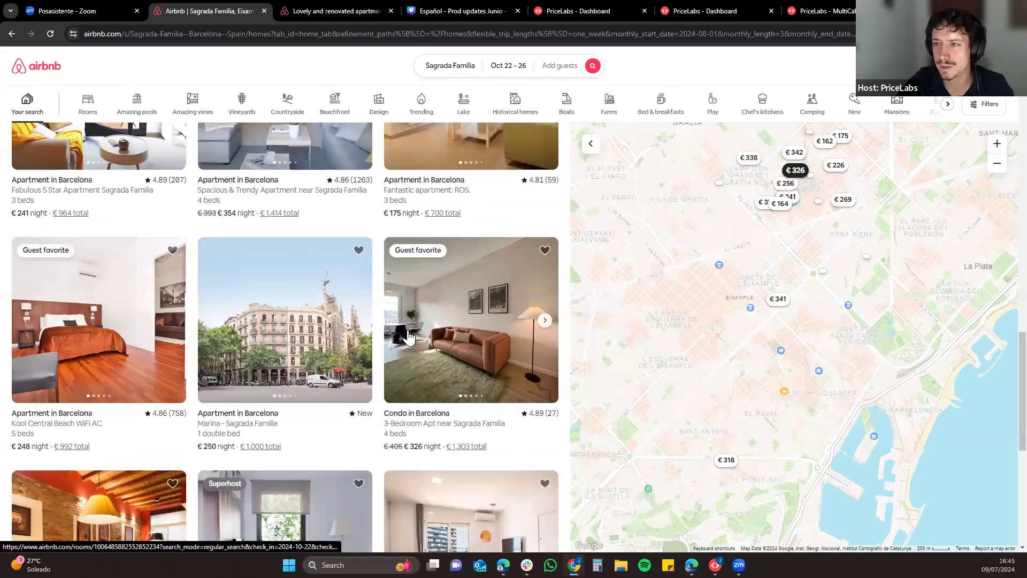
pyautogui.scroll(-3, 409, 336)
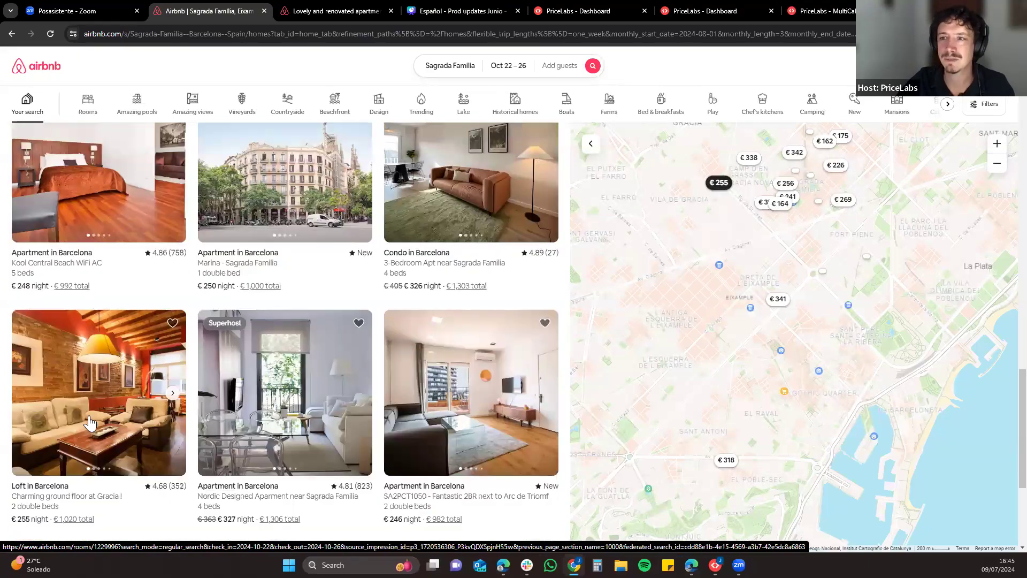
pyautogui.click(80, 387)
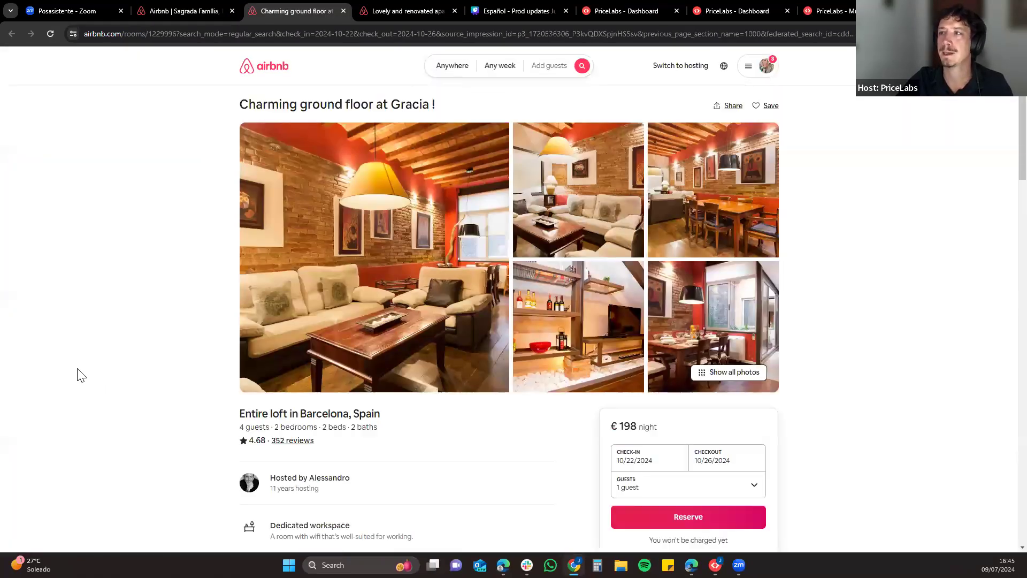
# Copy the listing ID 1229996 from the web address of the Airbnb listing
pyautogui.click(214, 33)
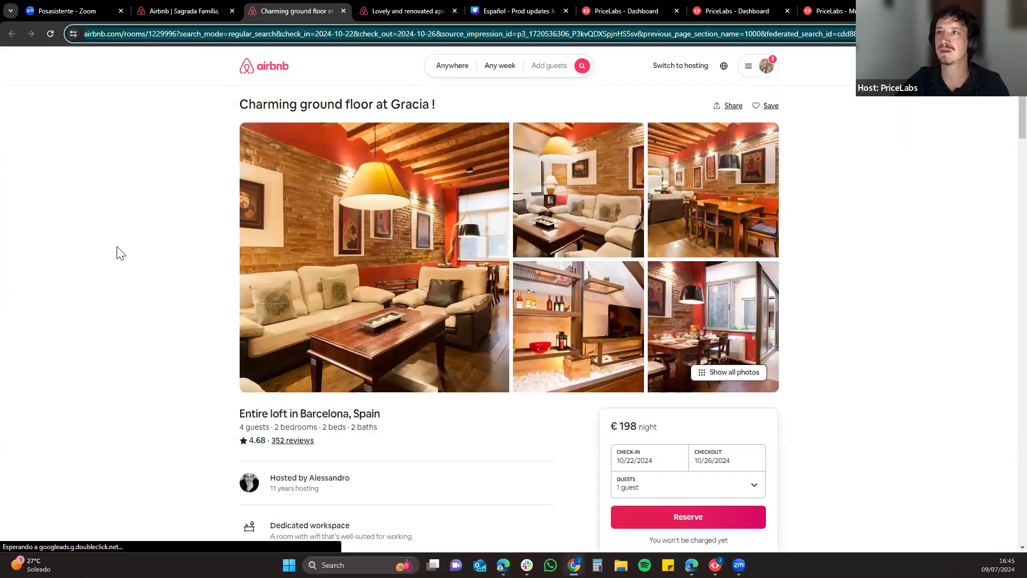
pyautogui.click(144, 142)
pyautogui.doubleClick(195, 33)
pyautogui.hotkey('ctrl', 'c')
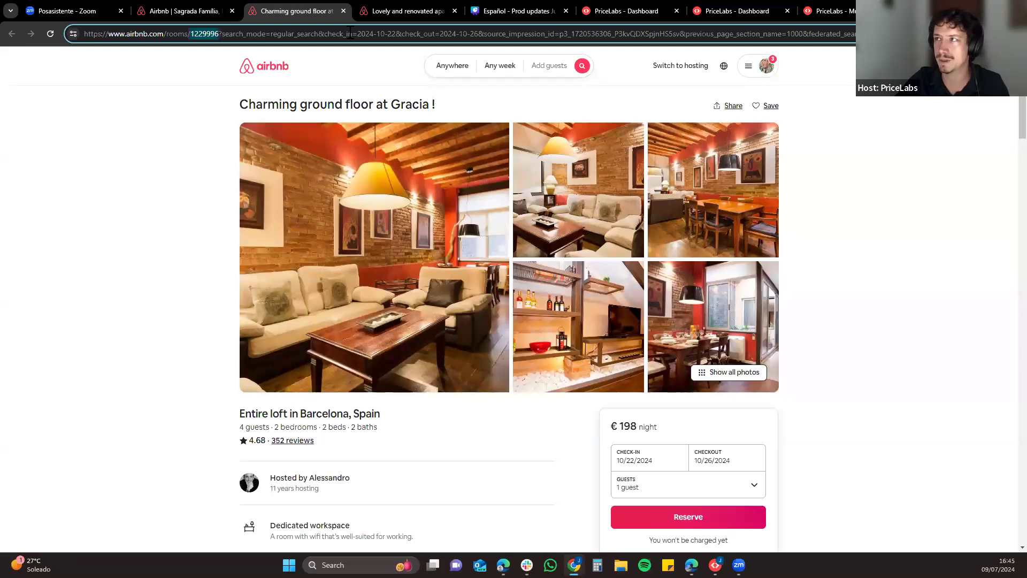
# Return to the PriceLabs dashboard, verify listing ID 1229996 and add that listing as a competitor
pyautogui.click(732, 7)
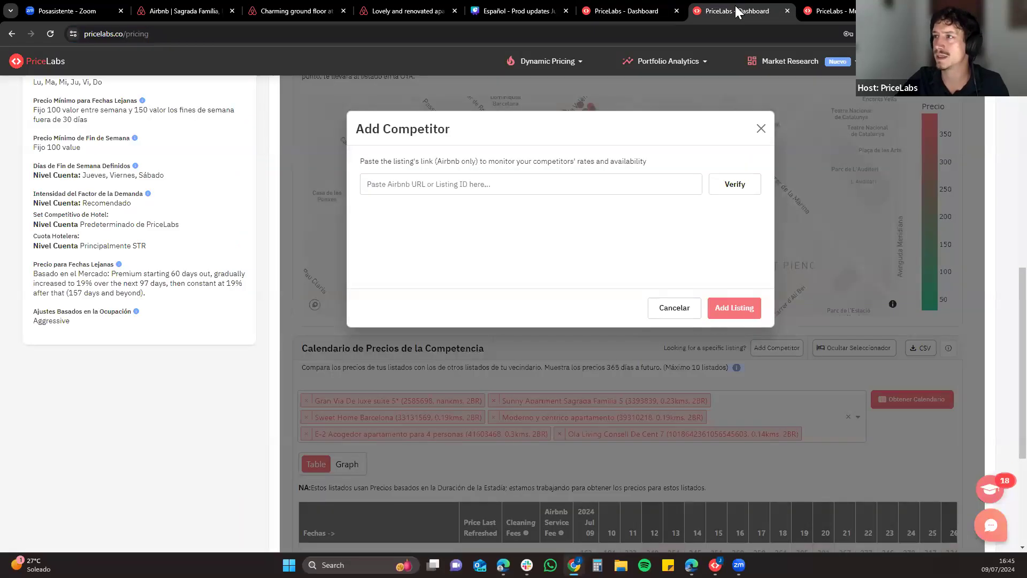
pyautogui.click(474, 184)
pyautogui.hotkey('ctrl', 'v')
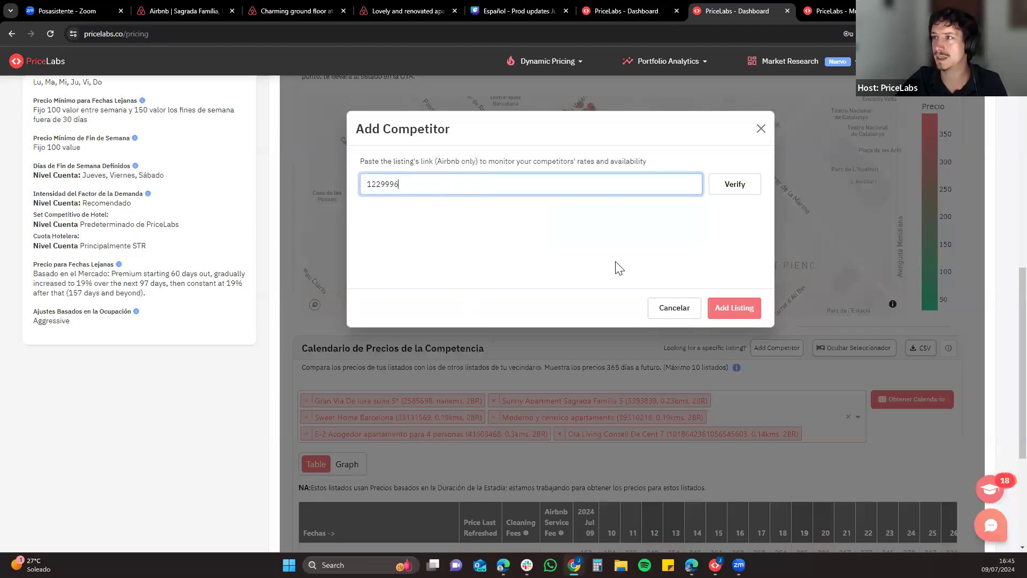
pyautogui.click(730, 187)
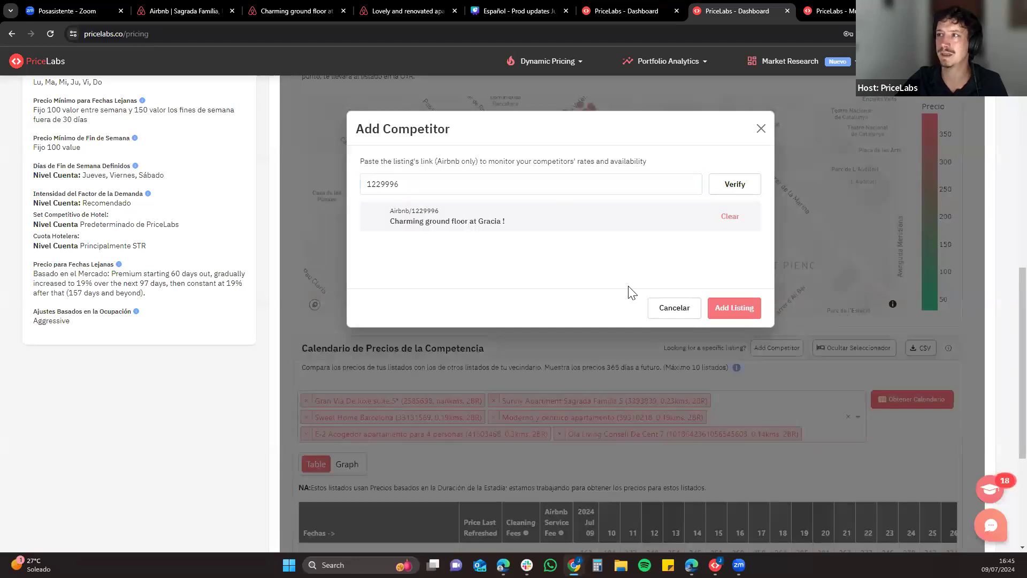
pyautogui.click(737, 311)
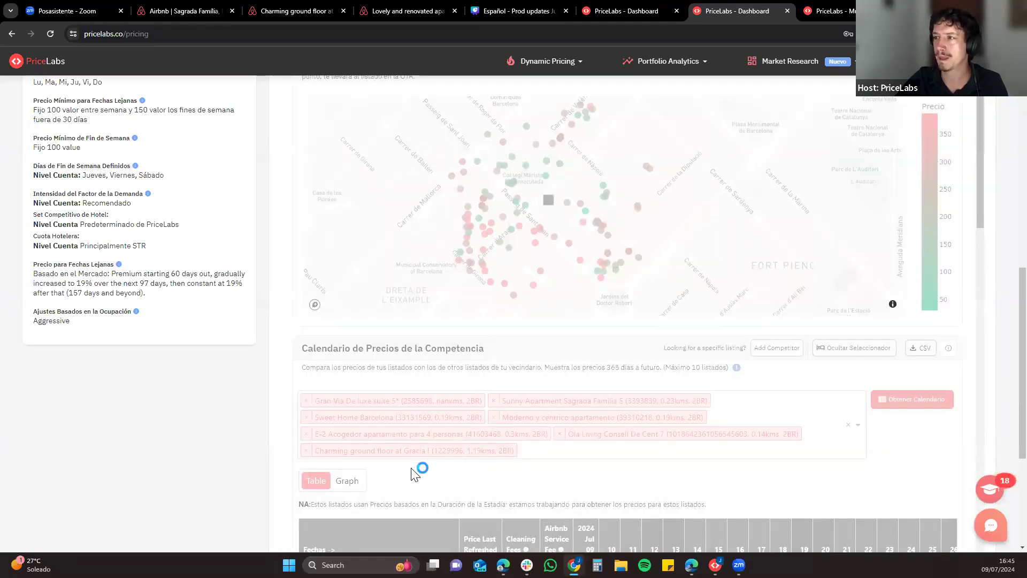
# Review the added listing's prices, minimum stays and fees in the competitor price calendar, and show again where competitors are added
pyautogui.scroll(-4, 414, 473)
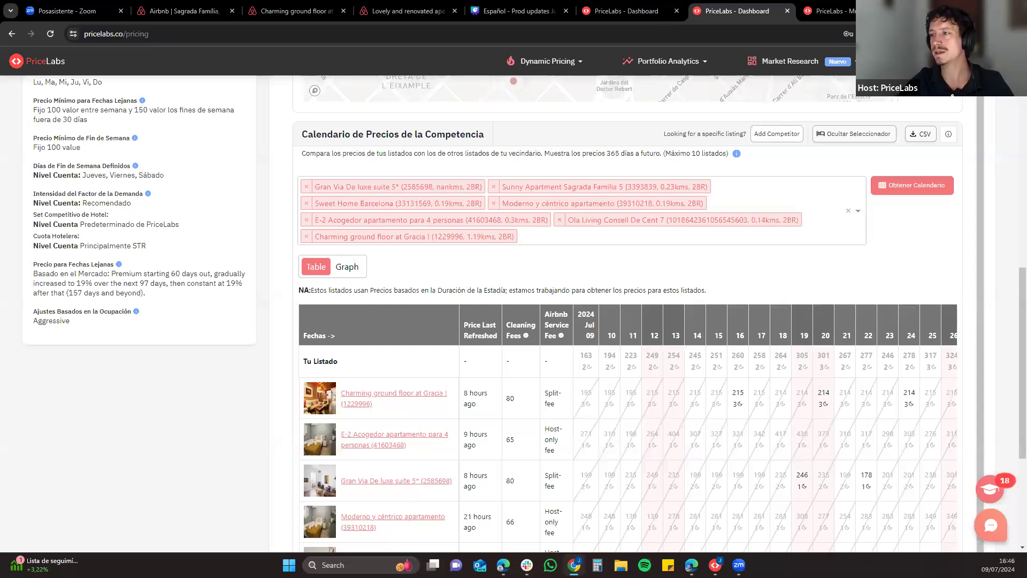
pyautogui.scroll(-2, 186, 400)
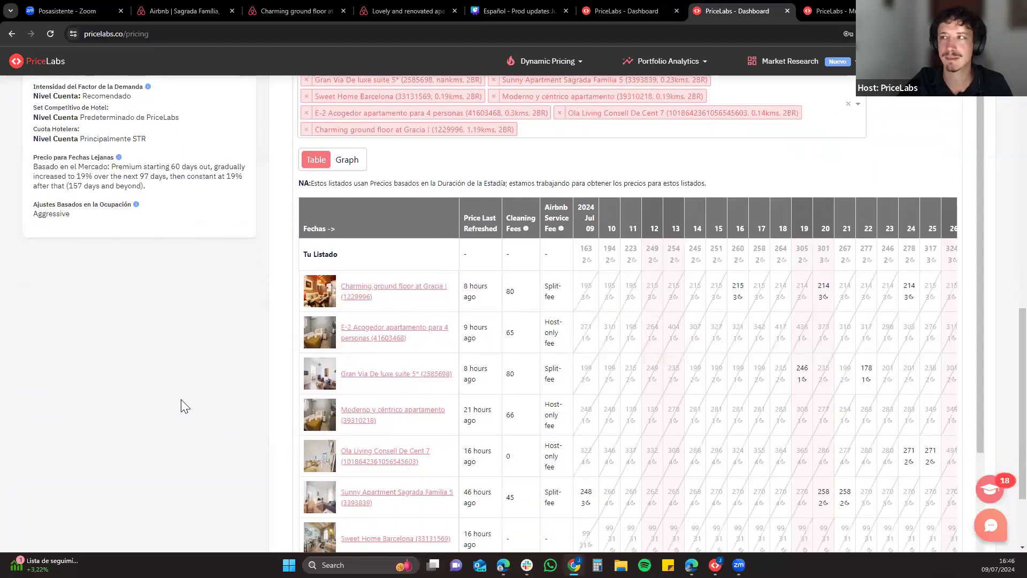
pyautogui.scroll(4, 181, 399)
pyautogui.scroll(-3, 181, 399)
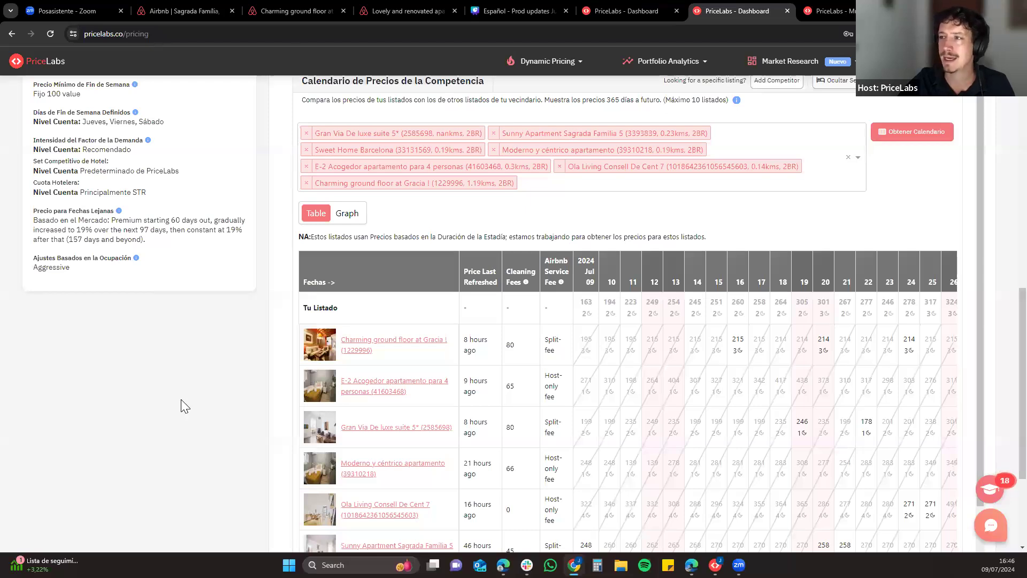
pyautogui.scroll(-1, 181, 399)
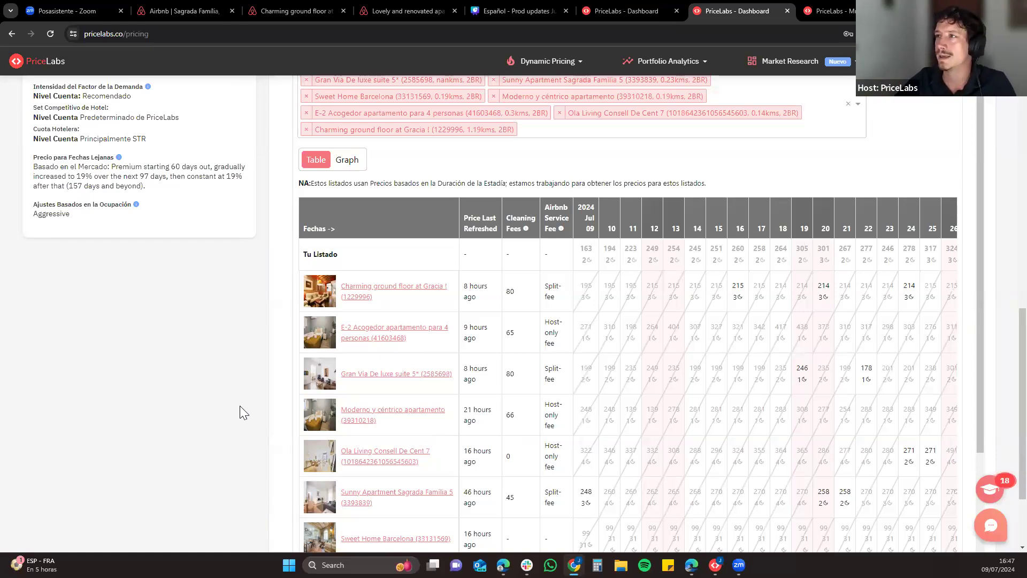
pyautogui.scroll(2, 240, 405)
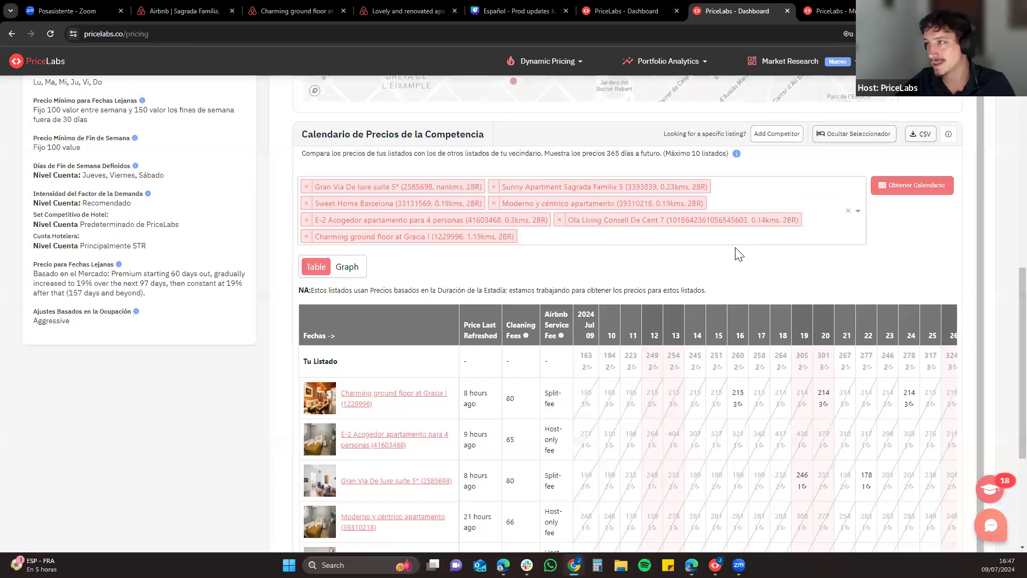
pyautogui.click(765, 138)
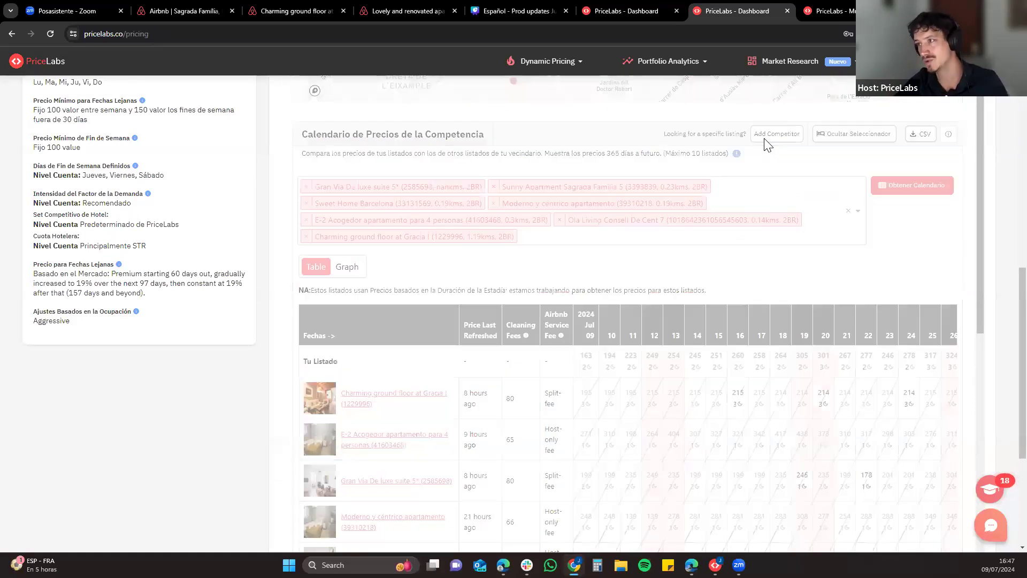
pyautogui.click(763, 128)
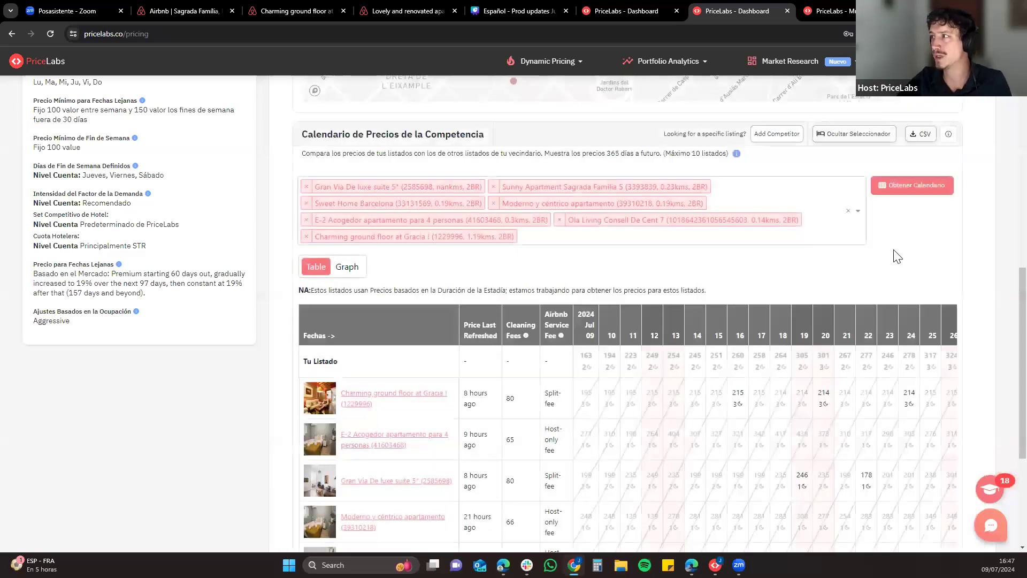
# Look back over the neighbourhood data, from the competitor calendar through the location map and occupancy chart to the future prices chart
pyautogui.scroll(-2, 908, 259)
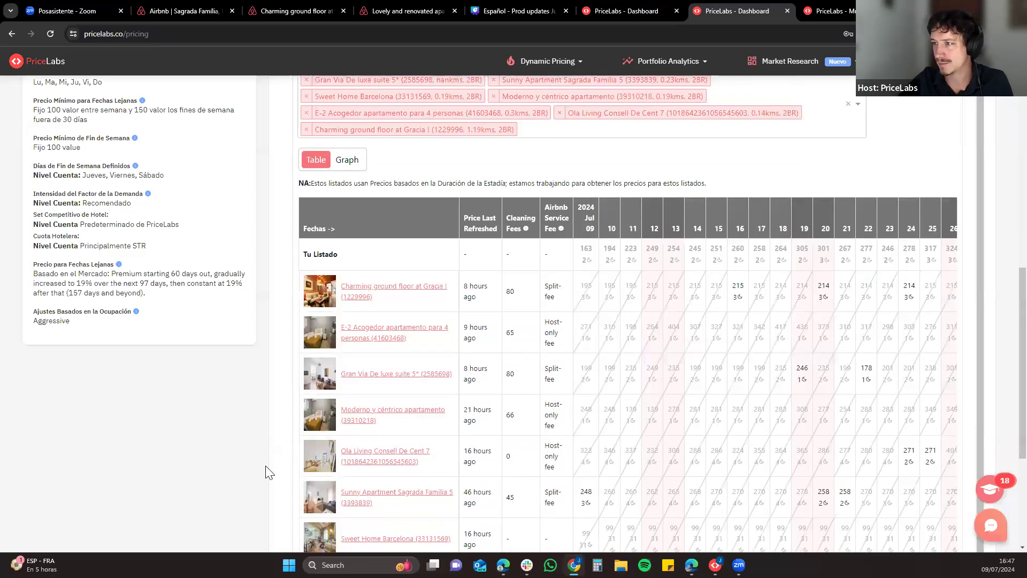
pyautogui.scroll(5, 270, 472)
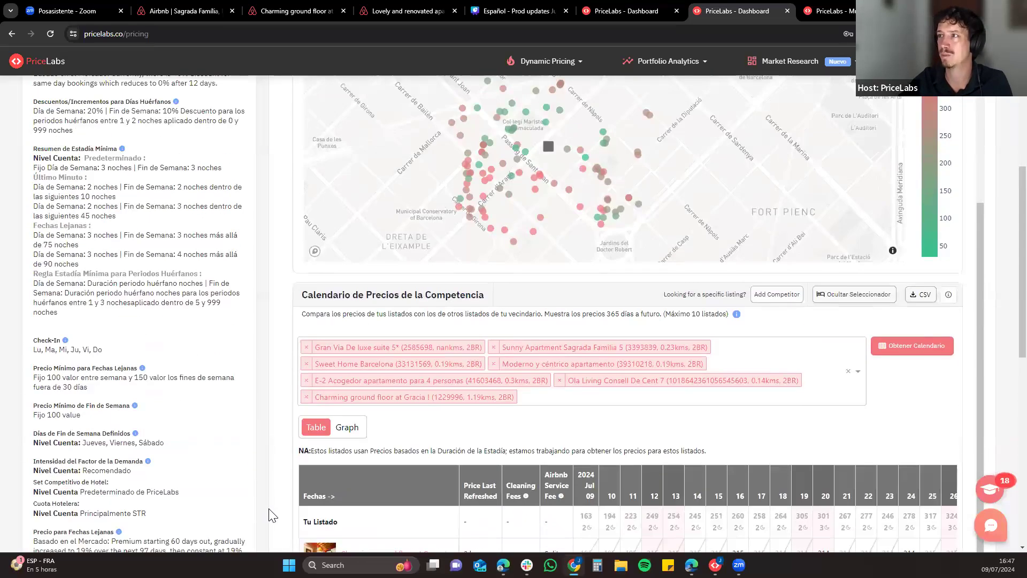
pyautogui.scroll(3, 261, 507)
pyautogui.scroll(4, 322, 487)
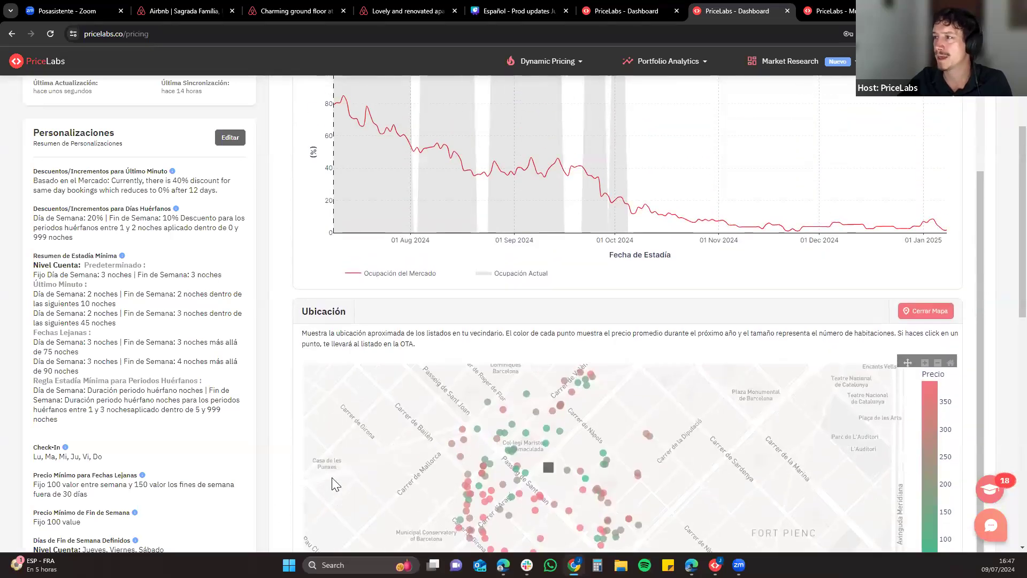
pyautogui.scroll(4, 289, 410)
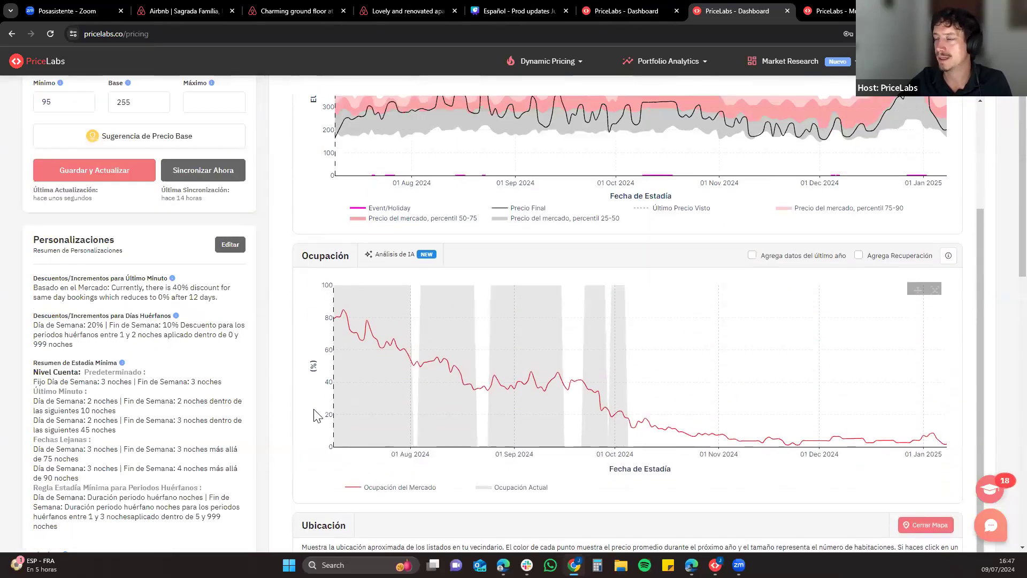
pyautogui.scroll(5, 317, 414)
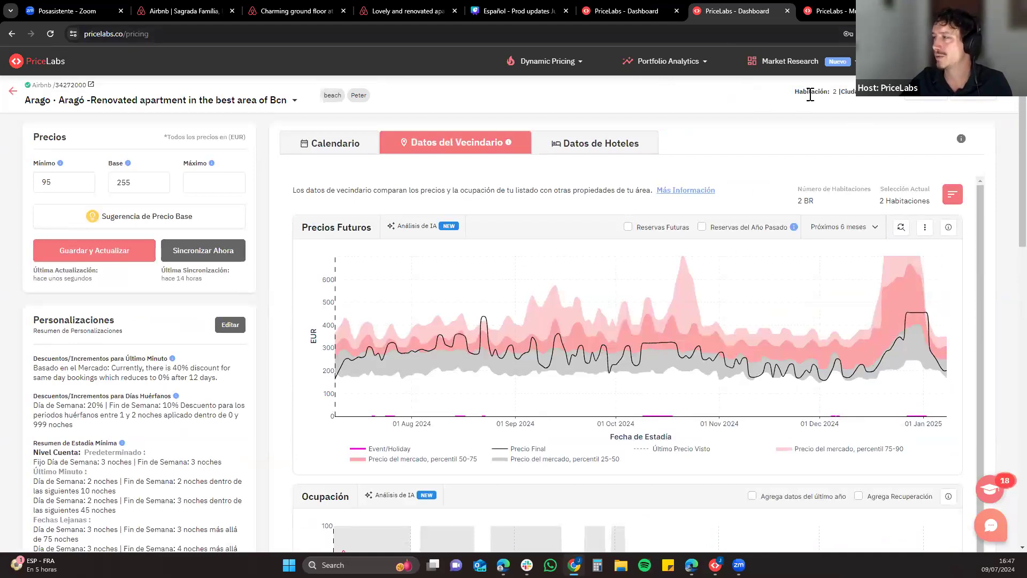
# Switch to the Multicalendario page and show the choices for how many listings are displayed per page
pyautogui.click(832, 11)
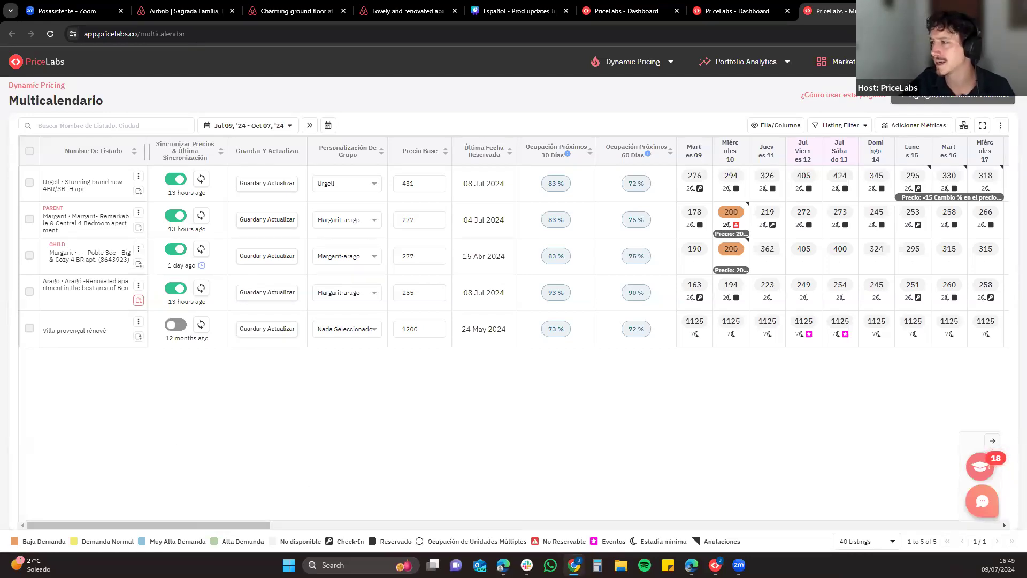
pyautogui.click(865, 545)
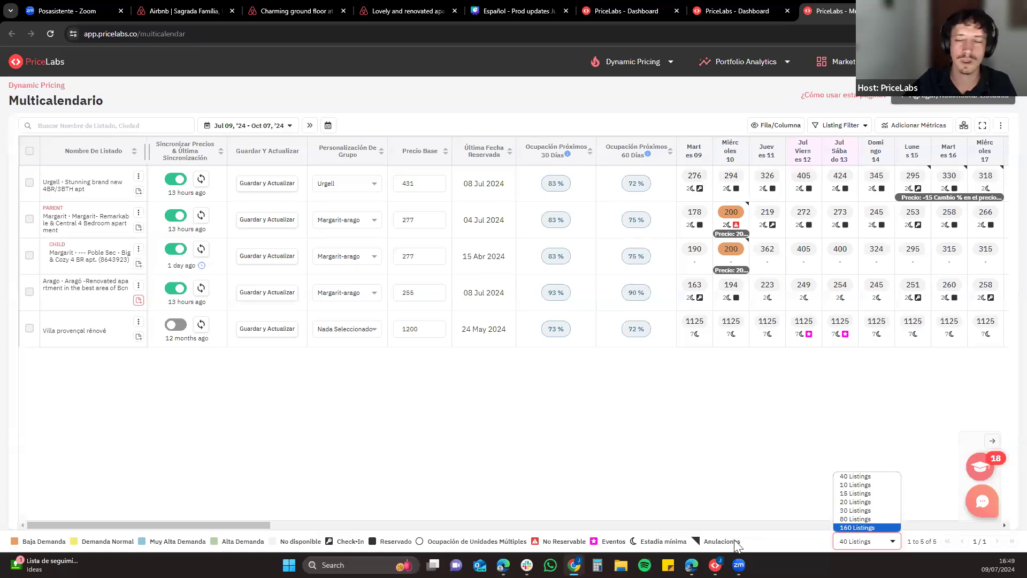
pyautogui.click(684, 498)
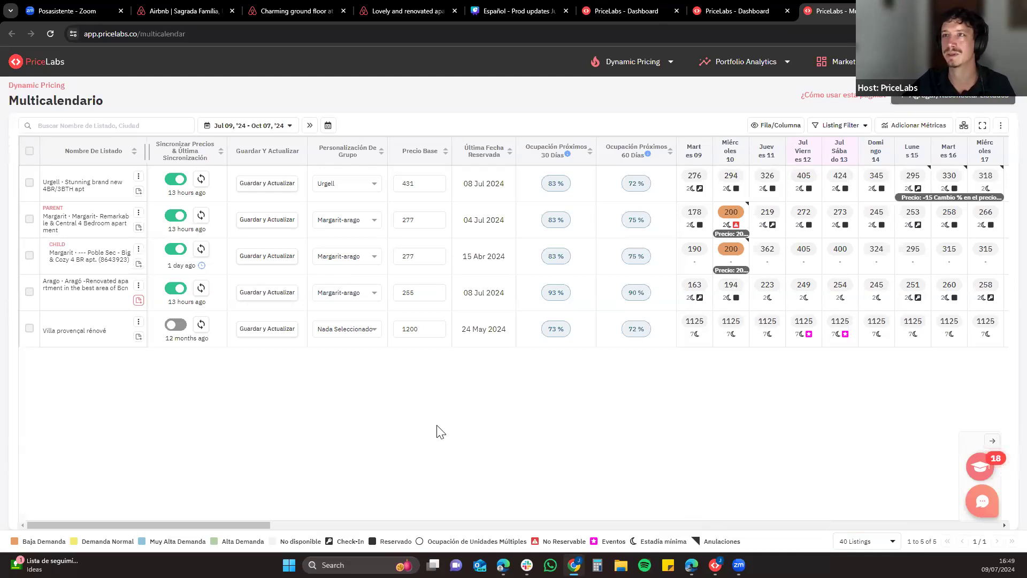
# Search the multicalendar for the listing name "arago"
pyautogui.click(32, 124)
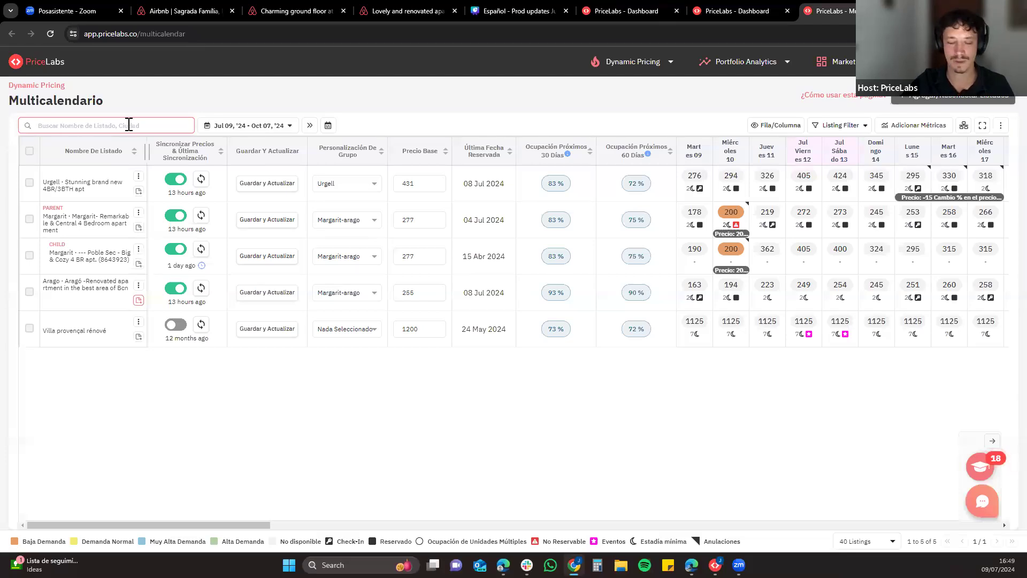
pyautogui.write('arag')
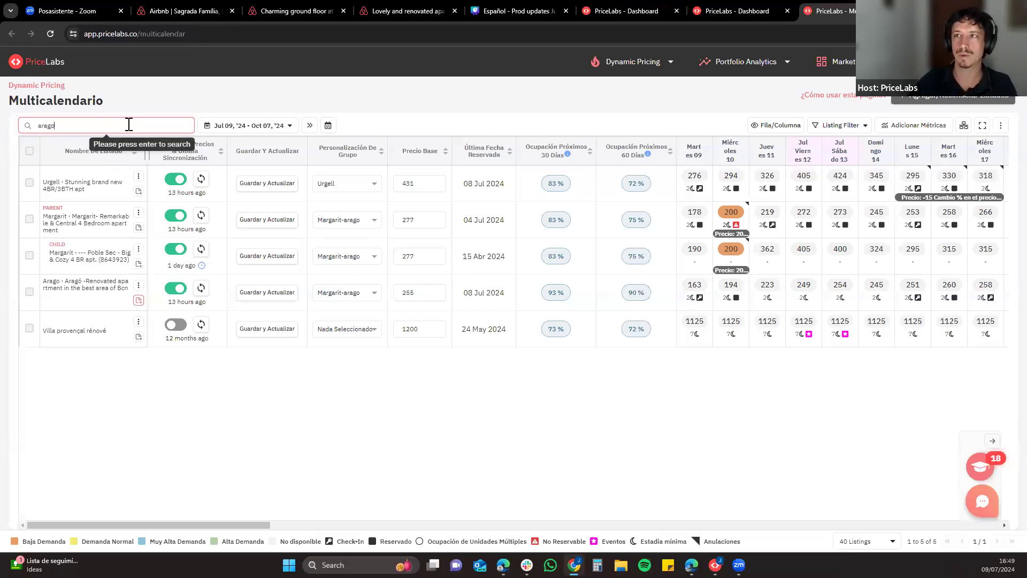
pyautogui.write('o')
pyautogui.press('Return')
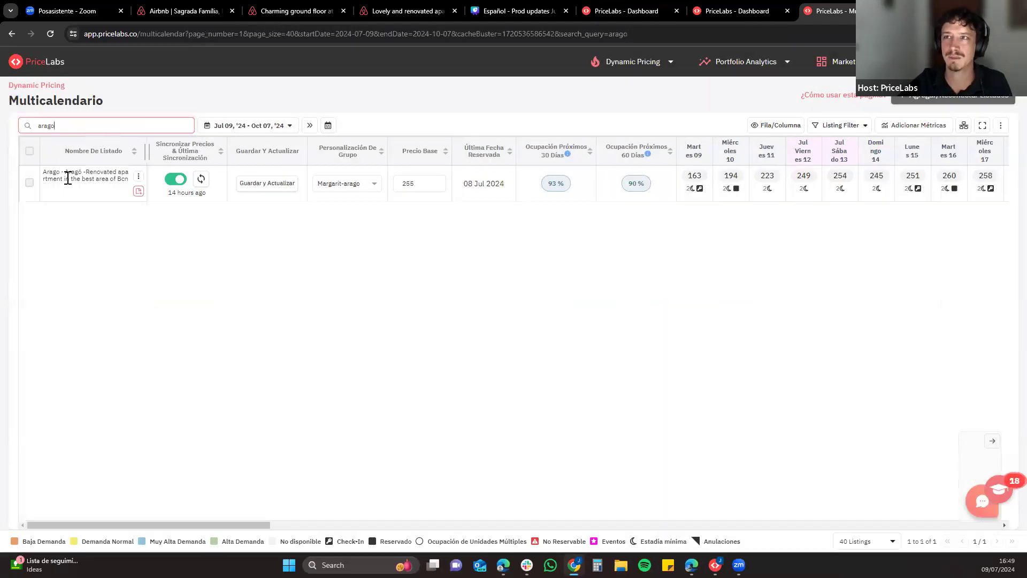
# Replace the listing name search with city searches in the multicalendar, first for "barcelona" and after that for "valbonne"
pyautogui.doubleClick(79, 126)
pyautogui.press('BackSpace')
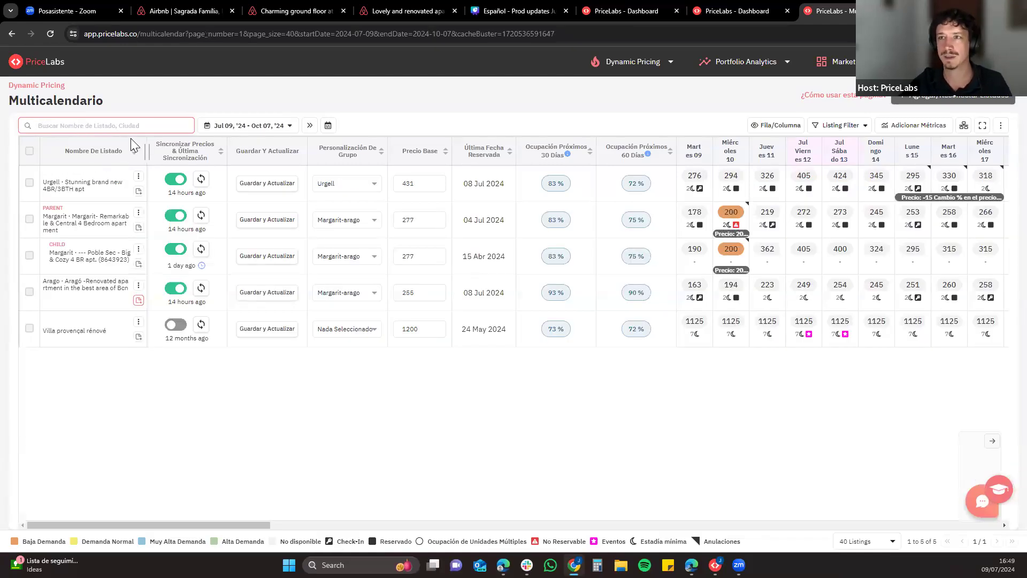
pyautogui.write('barcelona')
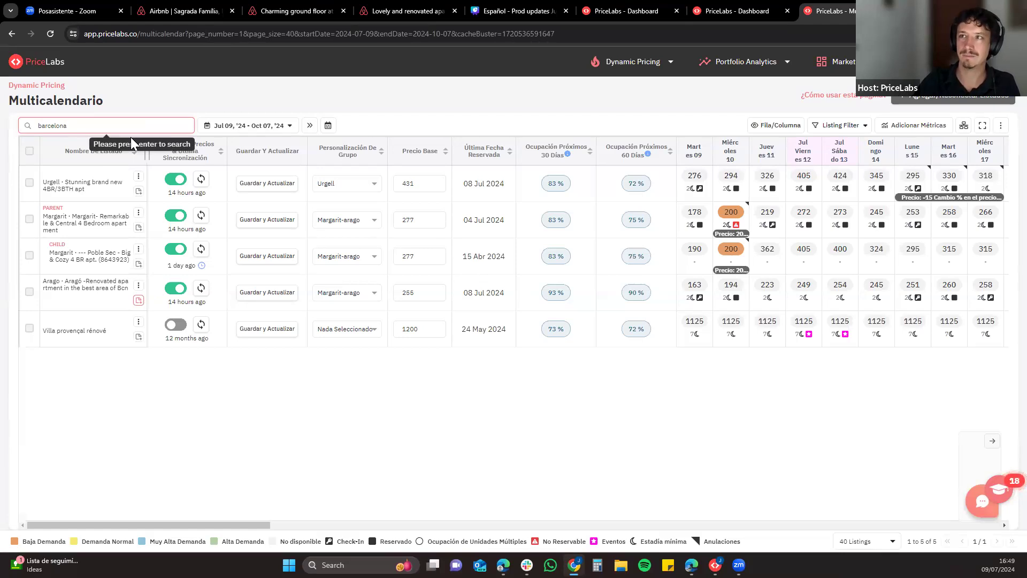
pyautogui.press('Return')
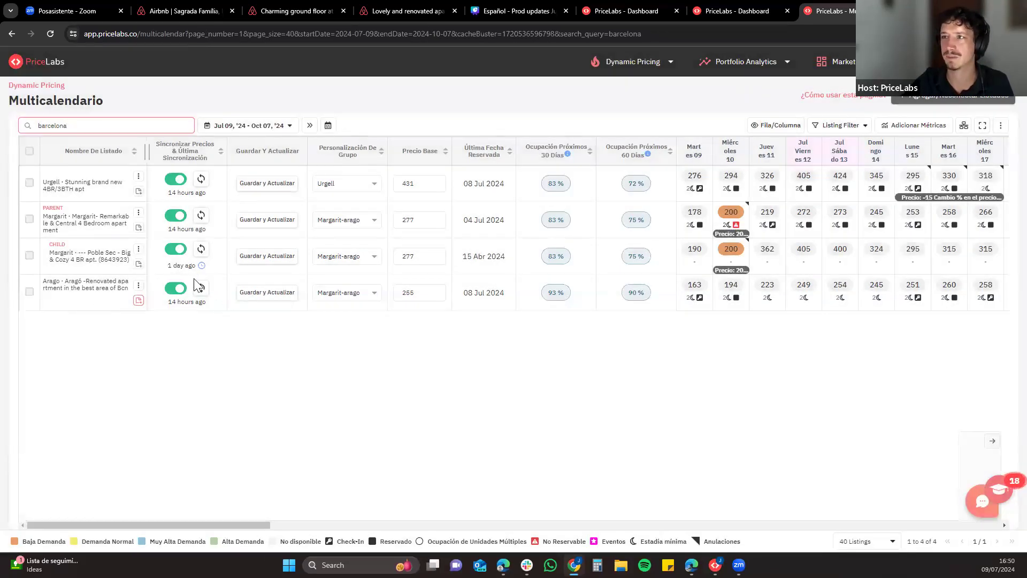
pyautogui.hotkey('ctrl', 'a')
pyautogui.write('valbonne')
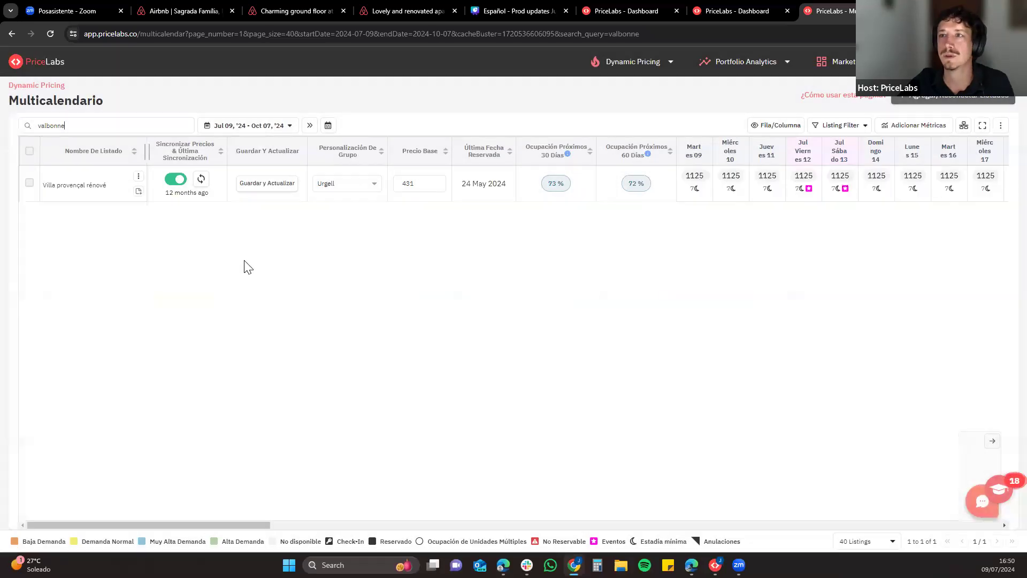
# Clear the city search so all listings are listed, and toggle the multicalendar's full-screen view on and off
pyautogui.doubleClick(87, 123)
pyautogui.press('BackSpace')
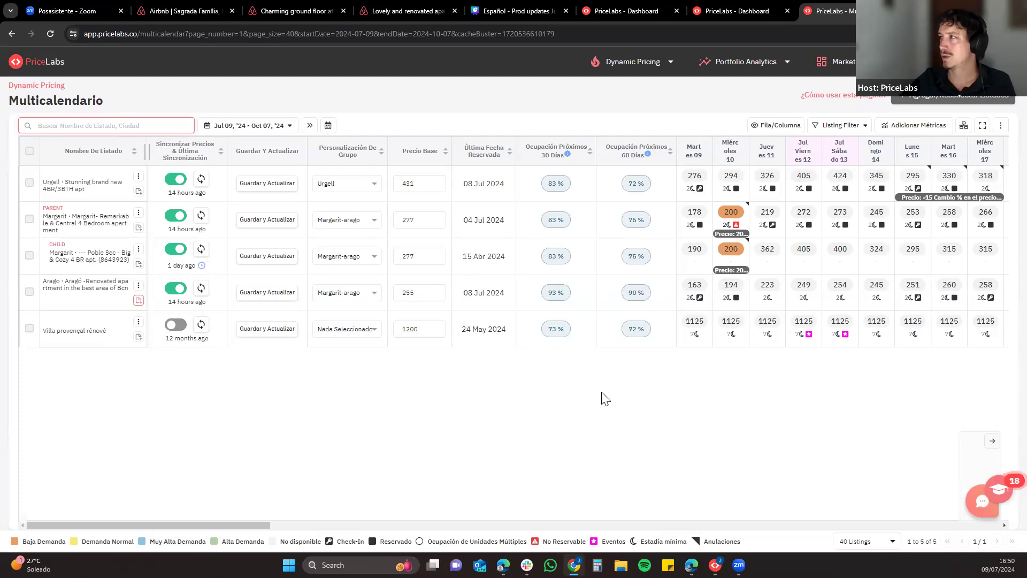
pyautogui.click(982, 130)
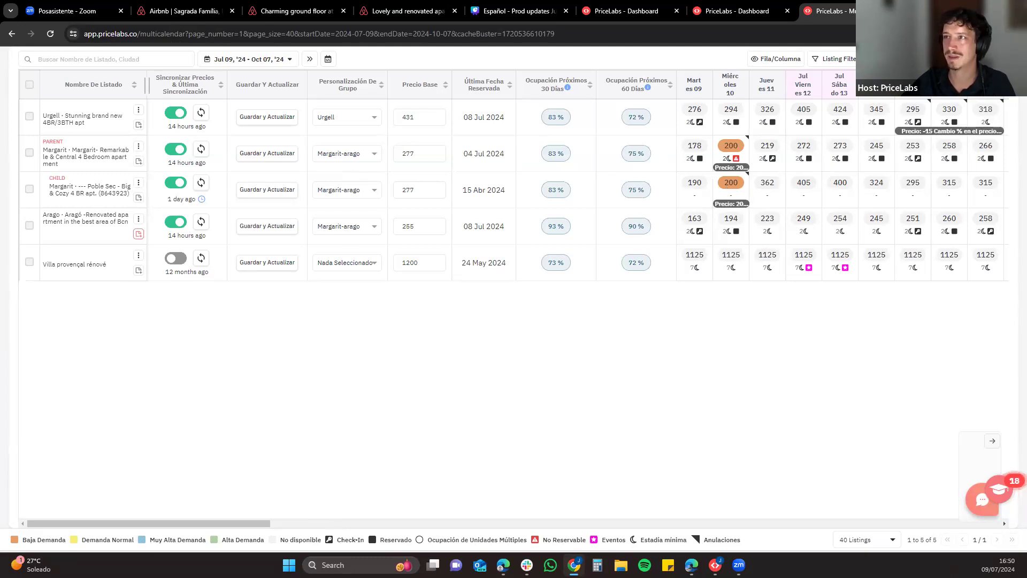
pyautogui.click(982, 59)
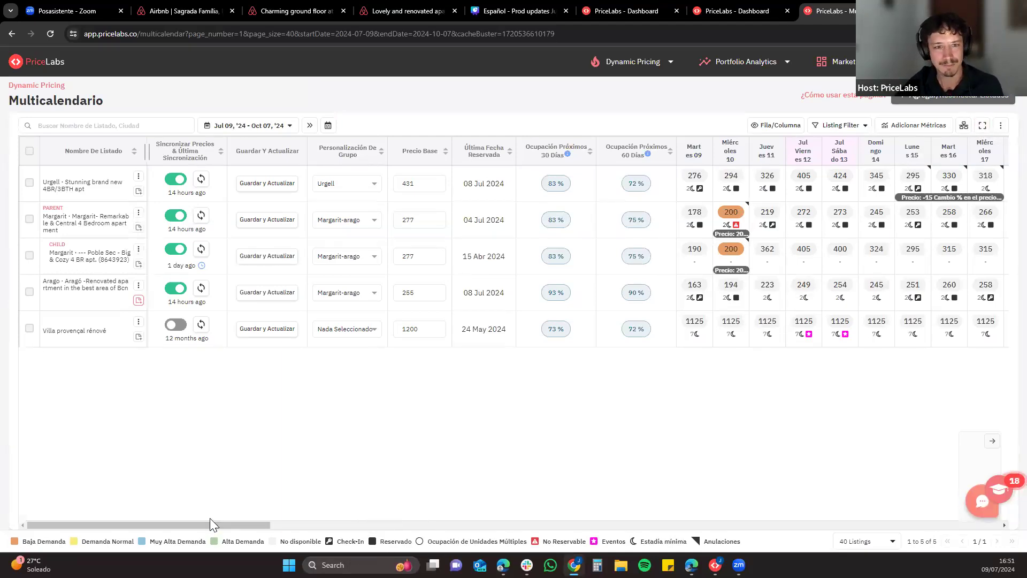
# Try a 10-night minimum stay for the Urgell and parent Margarit listings from Jul 18 to Jul 22, 2024
pyautogui.moveTo(210, 527); pyautogui.dragTo(246, 529)
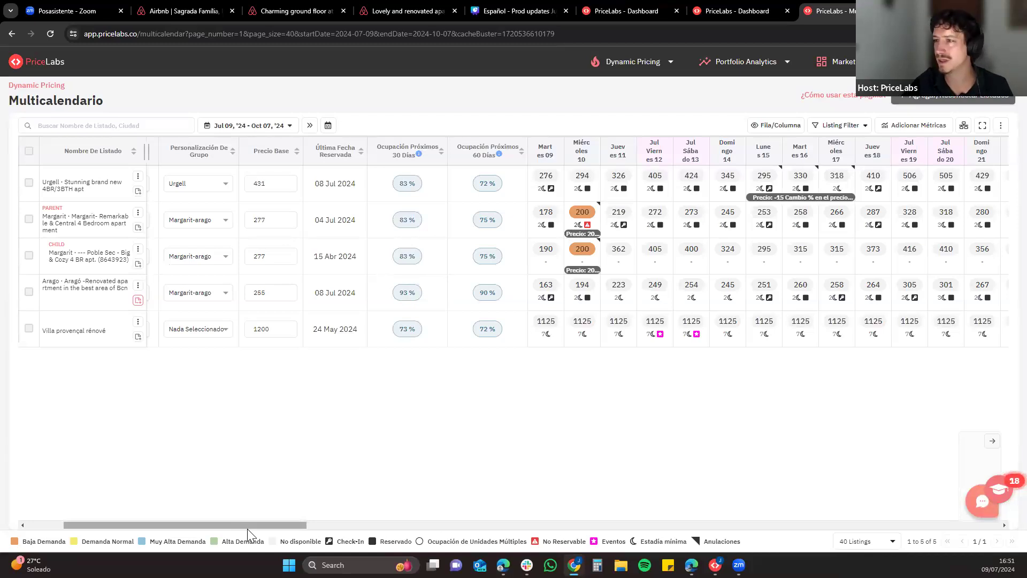
pyautogui.moveTo(255, 527); pyautogui.dragTo(323, 532)
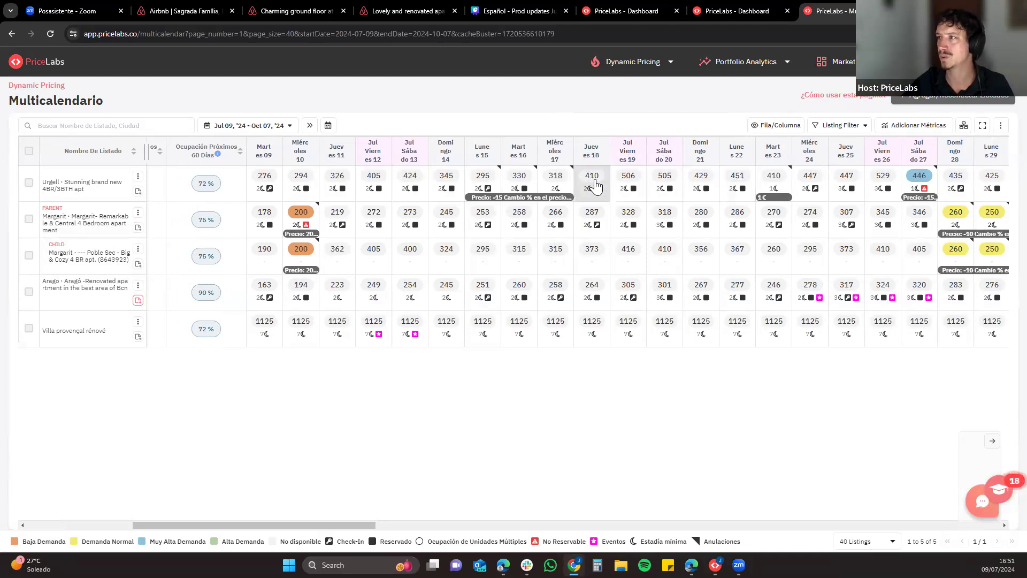
pyautogui.moveTo(661, 214); pyautogui.dragTo(737, 229)
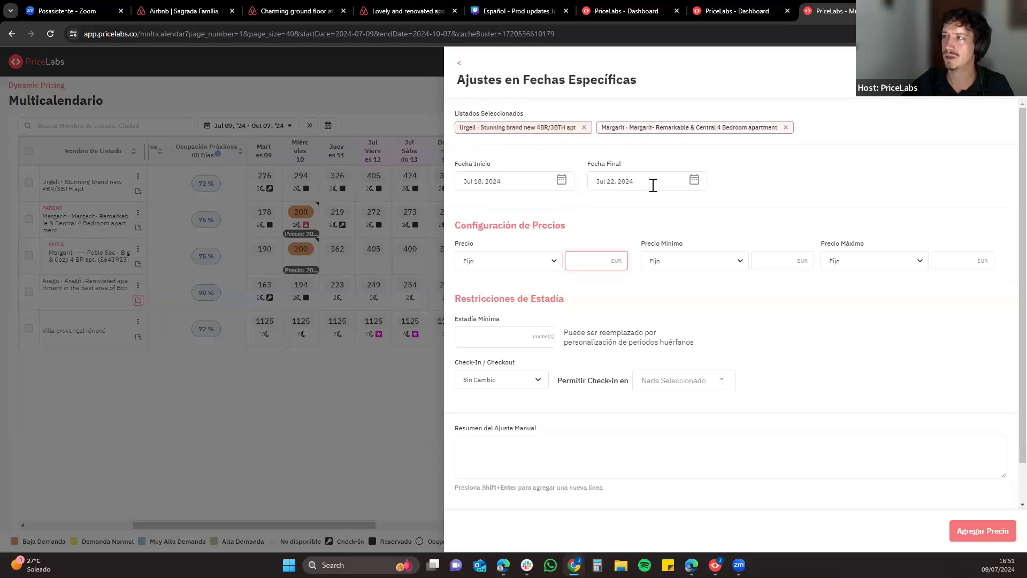
pyautogui.click(495, 343)
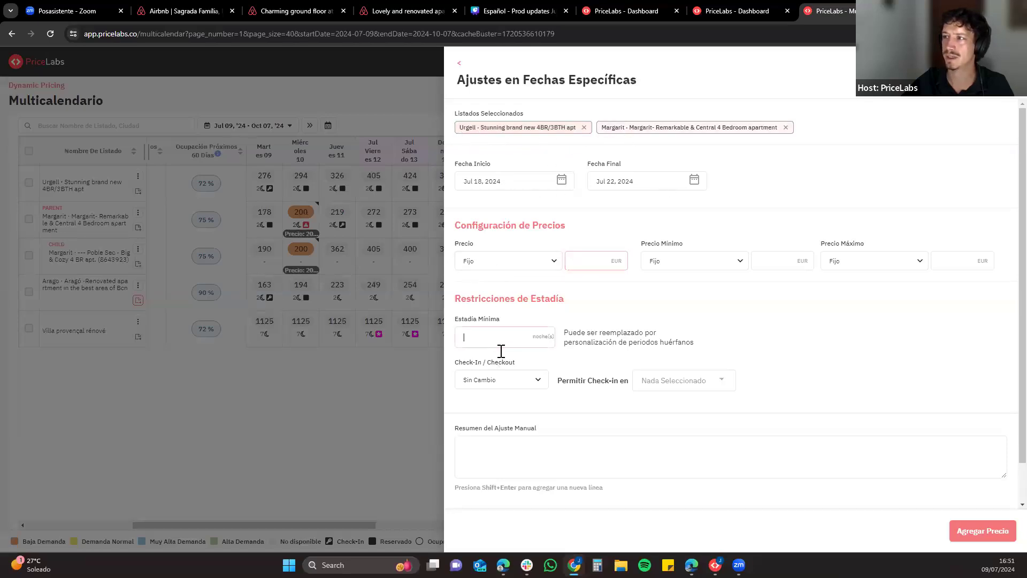
pyautogui.write('10')
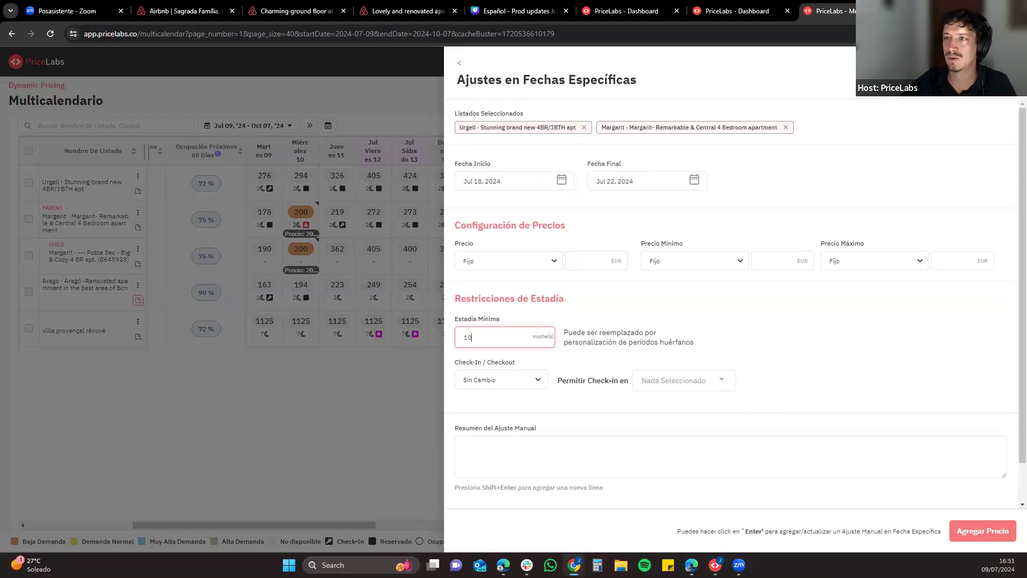
pyautogui.press('Return')
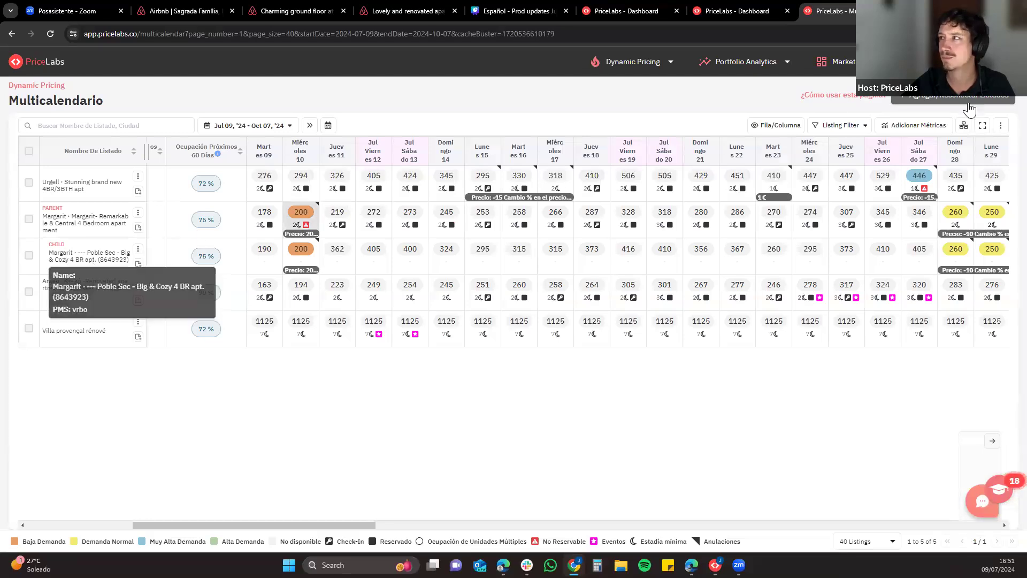
# Filter the multicalendar to listings whose PMS is Airbnb
pyautogui.click(846, 133)
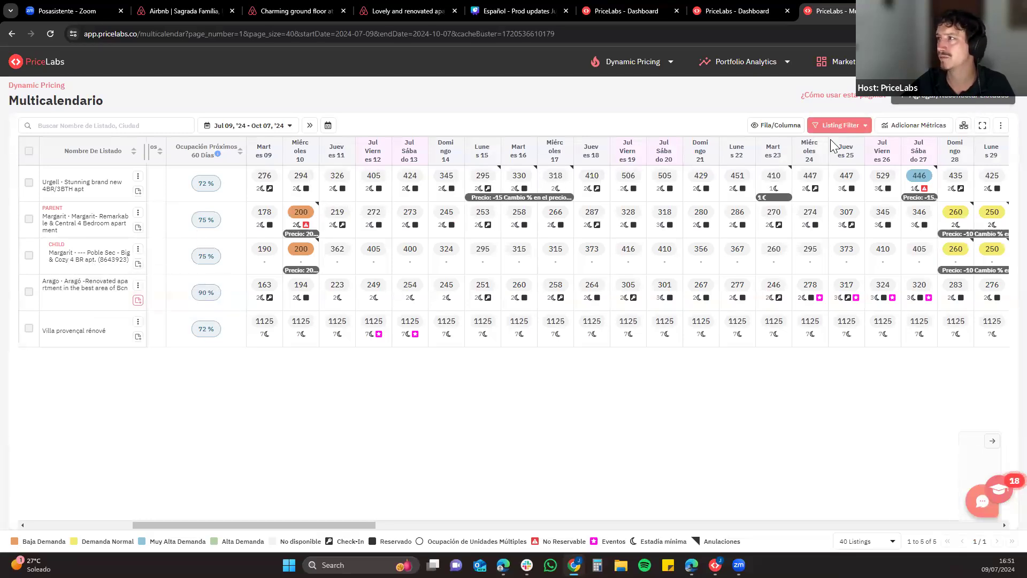
pyautogui.click(610, 199)
pyautogui.click(342, 236)
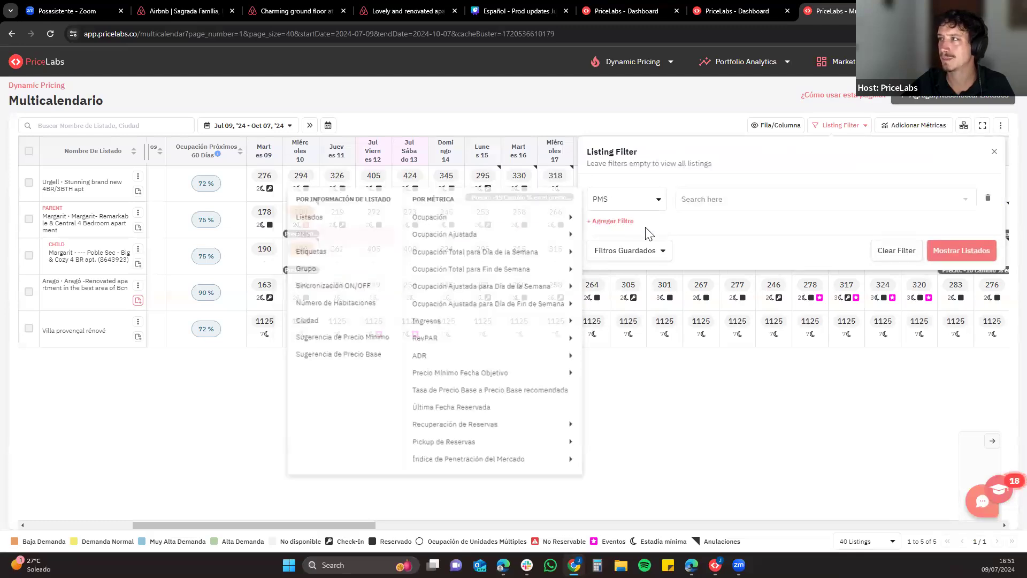
pyautogui.click(745, 204)
pyautogui.click(733, 231)
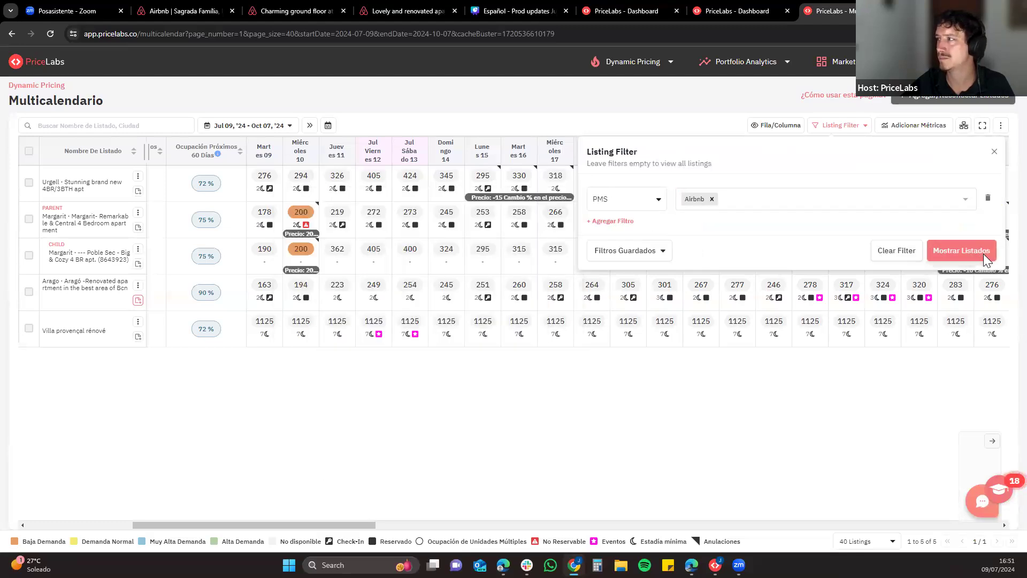
pyautogui.click(977, 250)
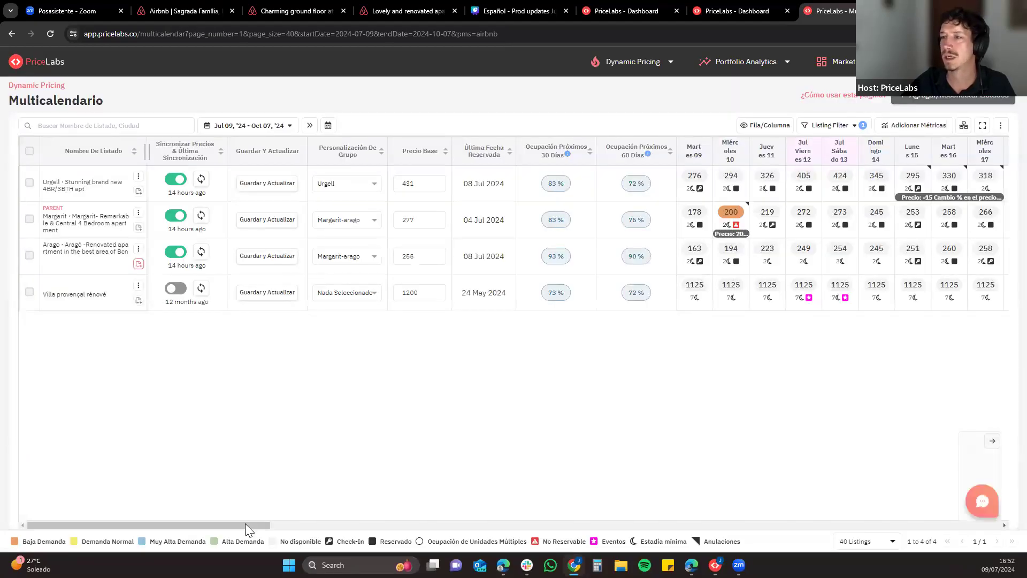
# Show the date-specific adjustments form for all four filtered listings from Aug 31 to Sep 07, 2024, and close it without saving
pyautogui.moveTo(245, 525); pyautogui.dragTo(466, 524)
pyautogui.hscroll(5, 598, 503)
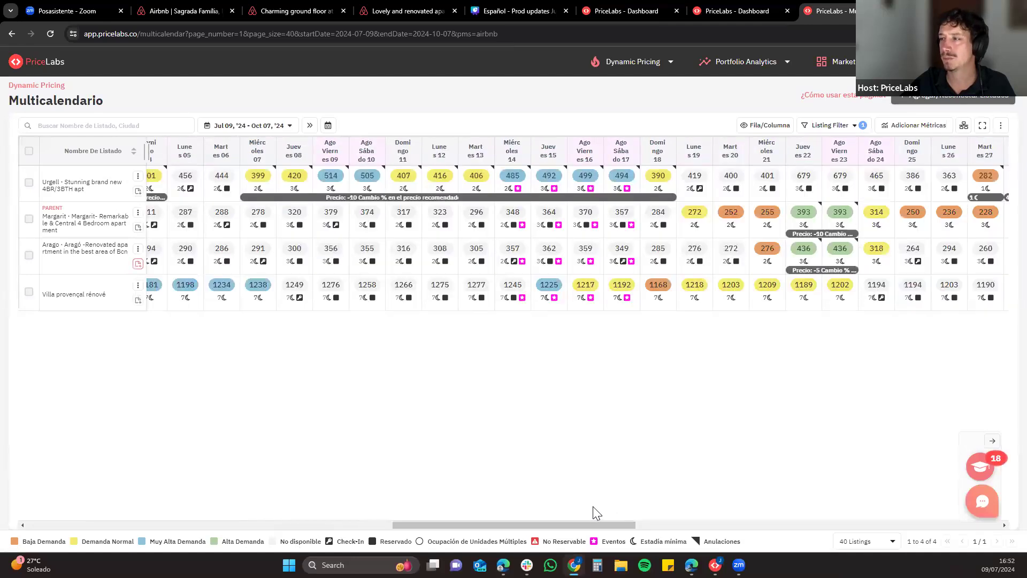
pyautogui.click(658, 524)
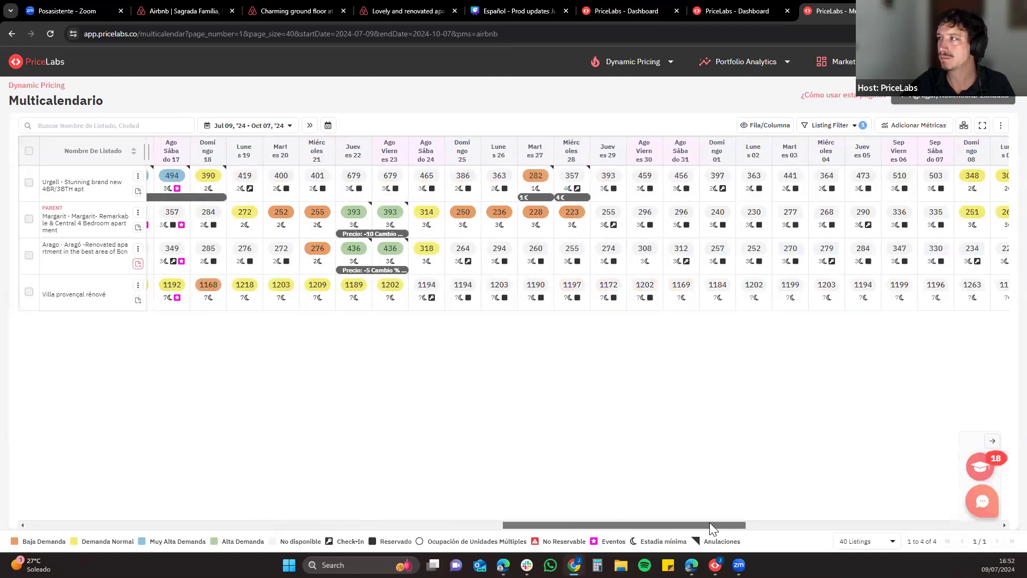
pyautogui.hscroll(3, 527, 241)
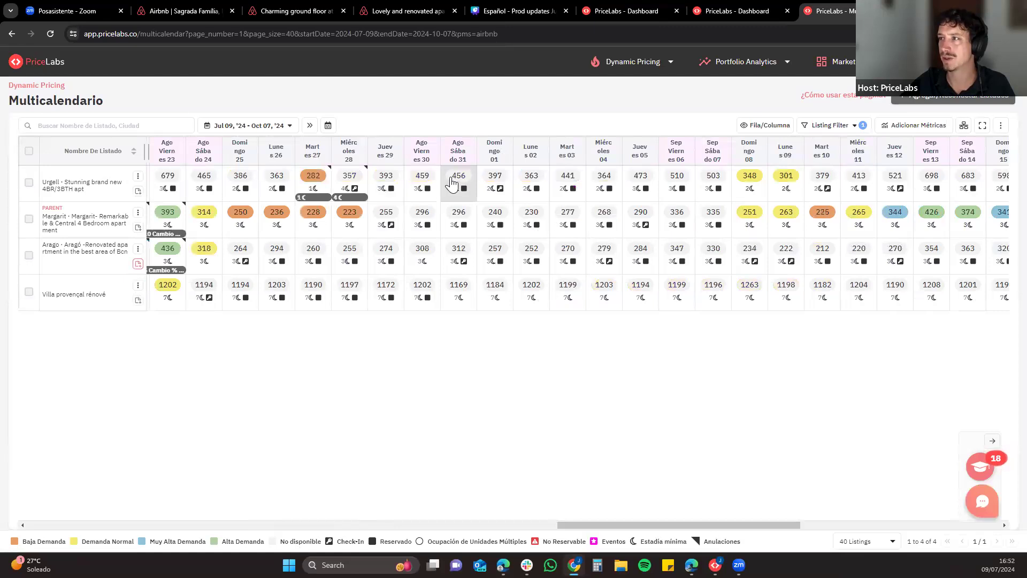
pyautogui.moveTo(453, 182)
pyautogui.moveTo(453, 182); pyautogui.dragTo(707, 302)
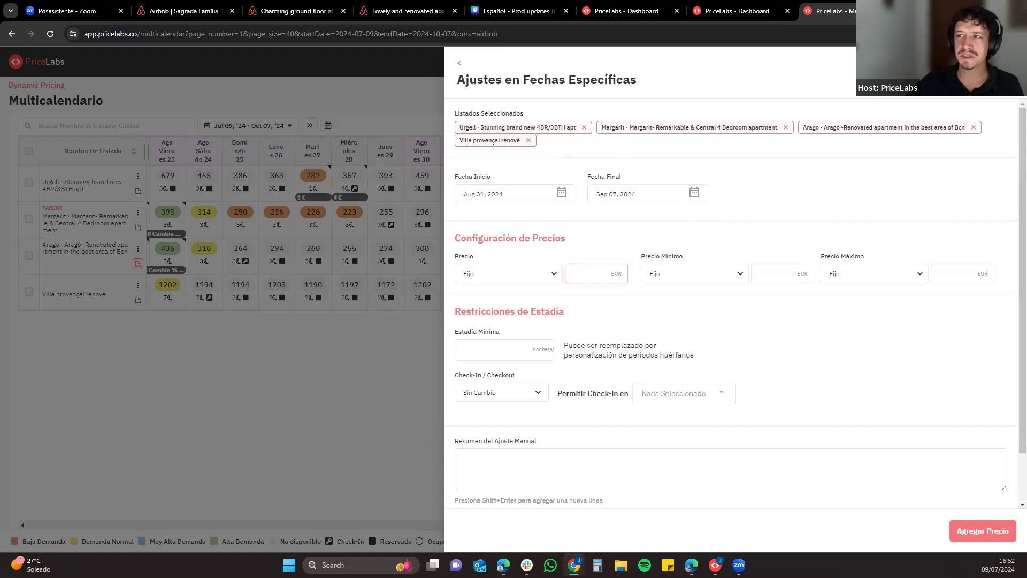
pyautogui.press('Escape')
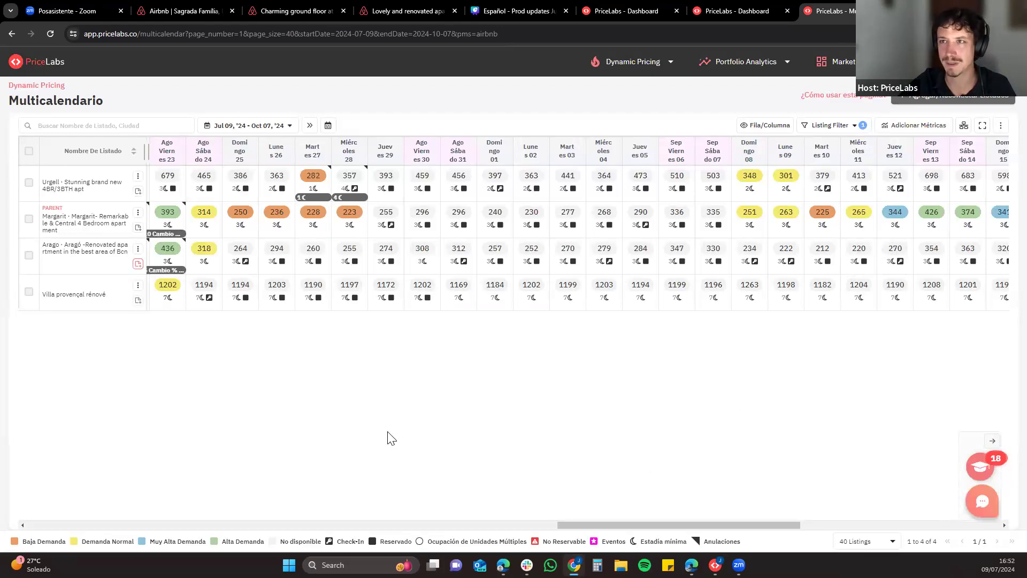
# Select all filtered listings to show the available bulk actions, and clear the selection
pyautogui.click(29, 183)
pyautogui.click(29, 224)
pyautogui.click(28, 152)
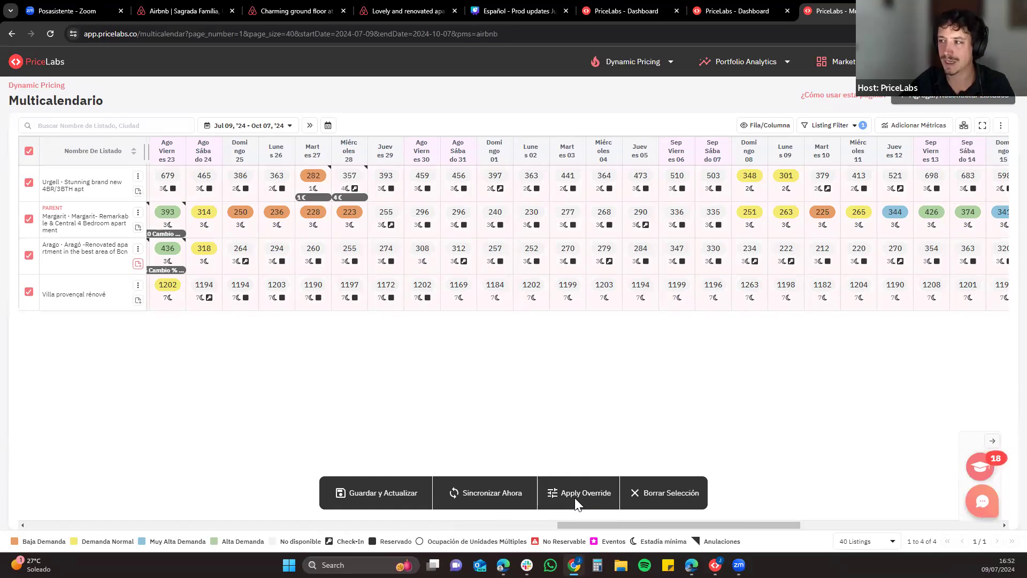
pyautogui.click(658, 499)
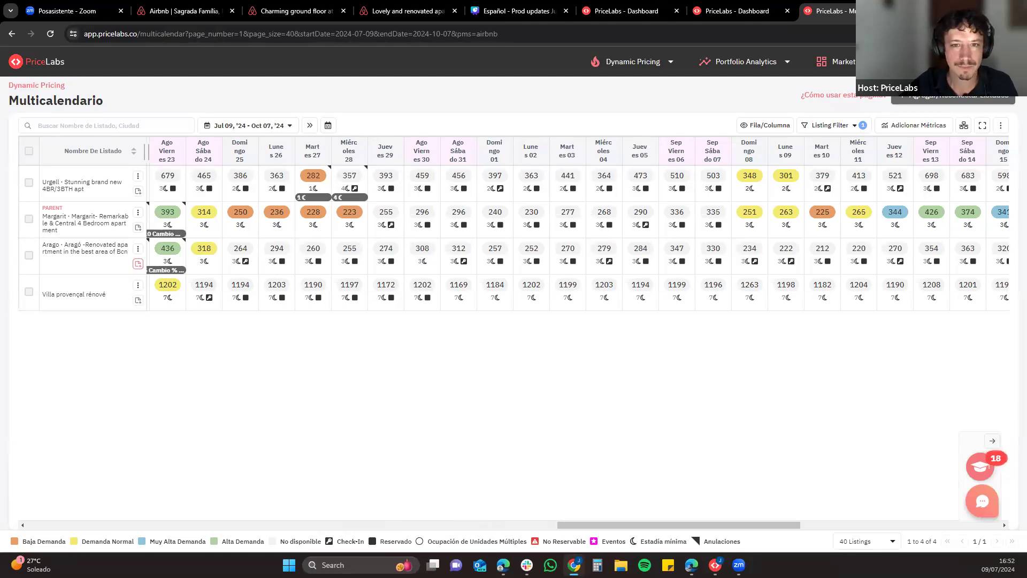
# Widen the listing name column, and show the date range calendar through September 2024 without changing the dates
pyautogui.moveTo(570, 525); pyautogui.dragTo(43, 537)
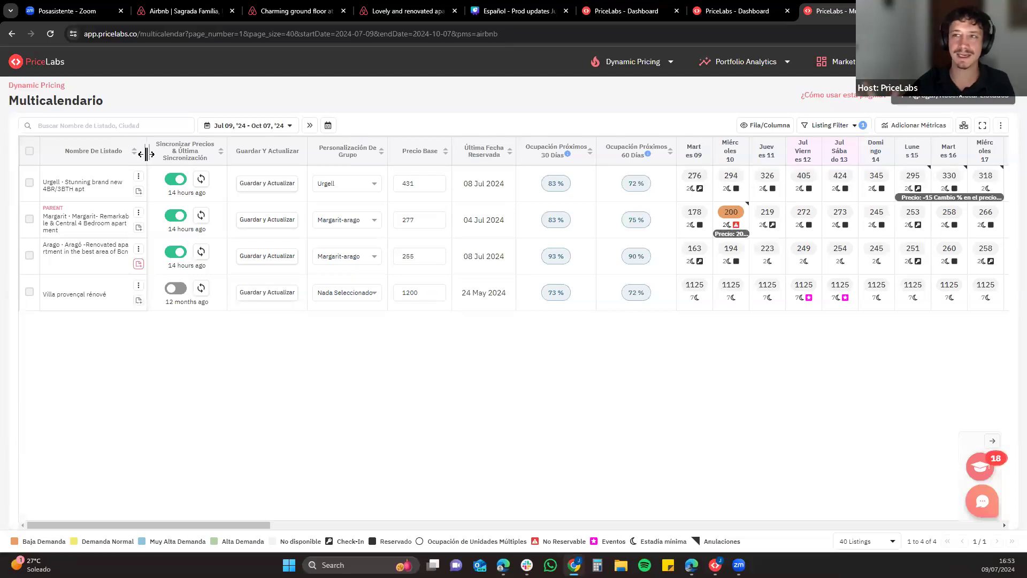
pyautogui.moveTo(146, 154)
pyautogui.mouseDown()
pyautogui.moveTo(264, 154)
pyautogui.moveTo(160, 164)
pyautogui.mouseUp()
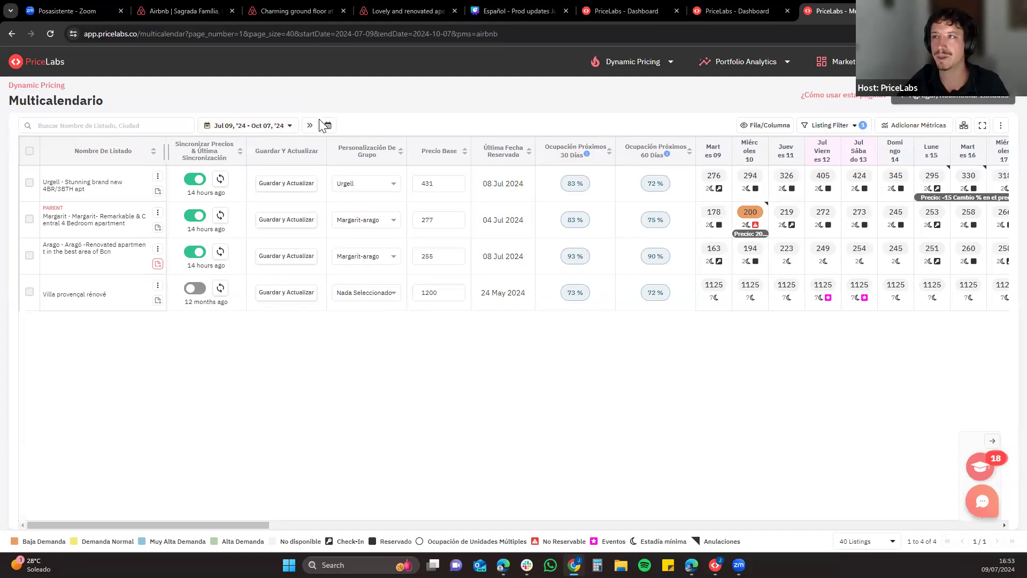
pyautogui.click(246, 130)
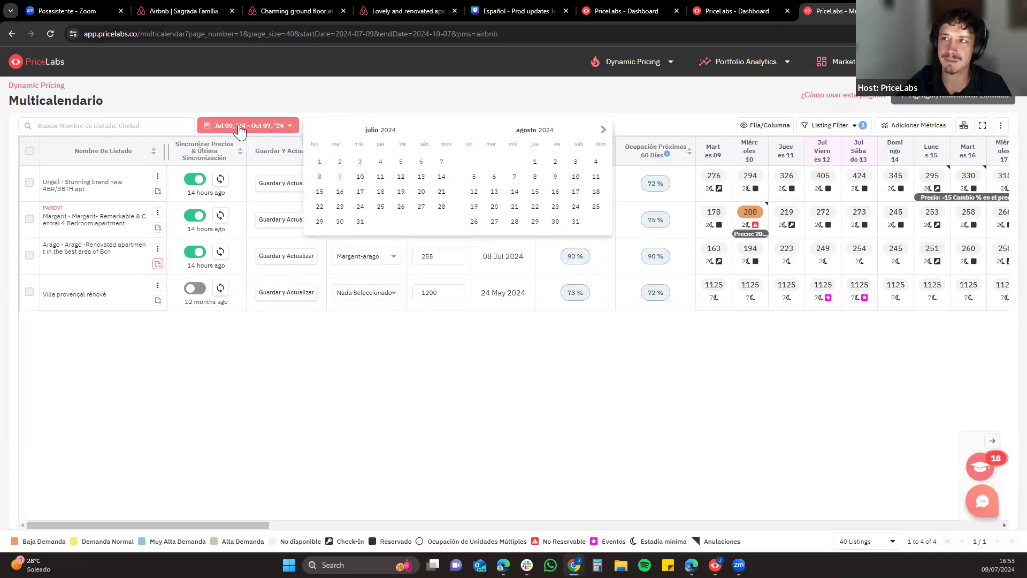
pyautogui.click(602, 131)
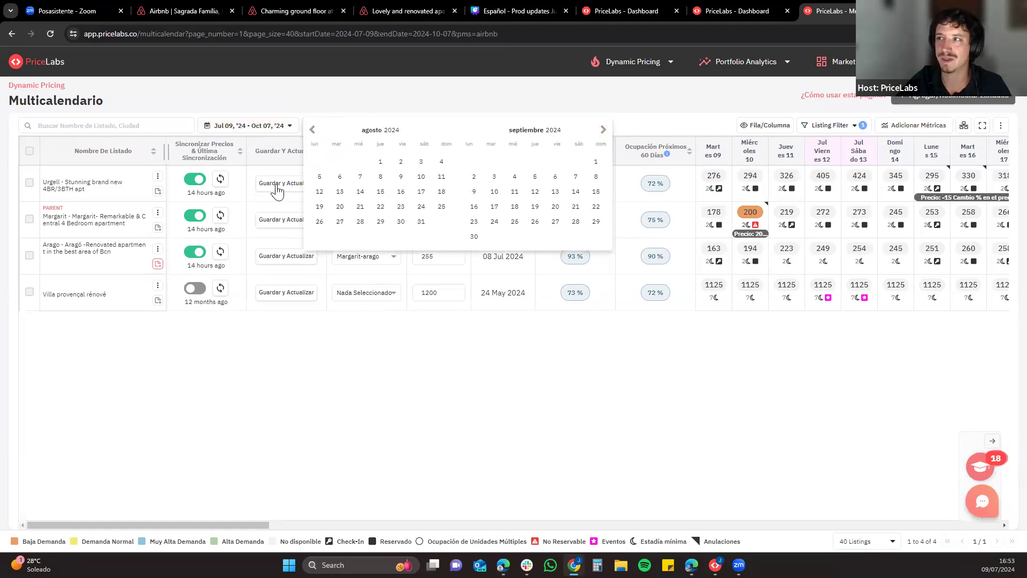
pyautogui.click(507, 106)
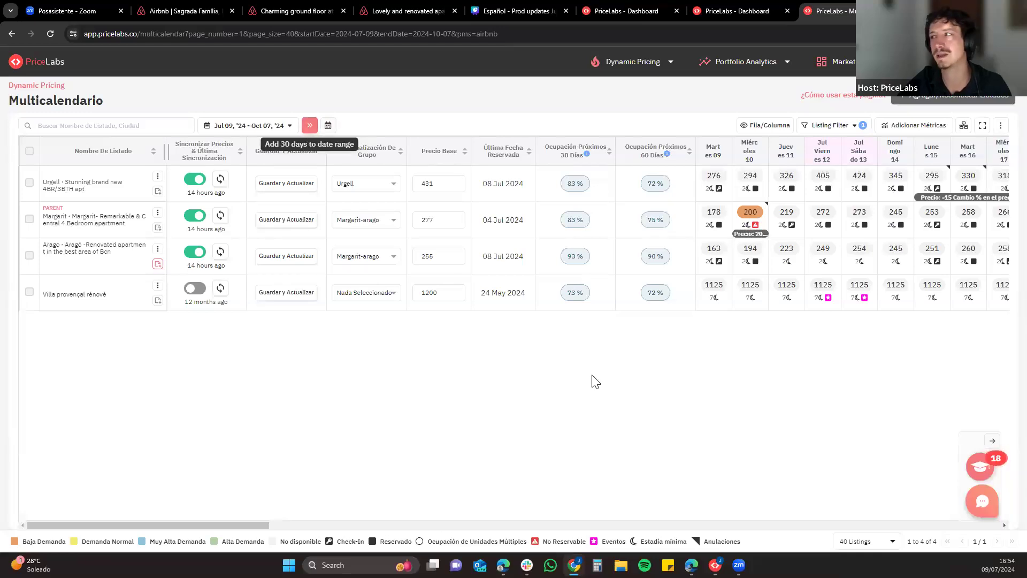
pyautogui.moveTo(313, 526); pyautogui.dragTo(163, 519)
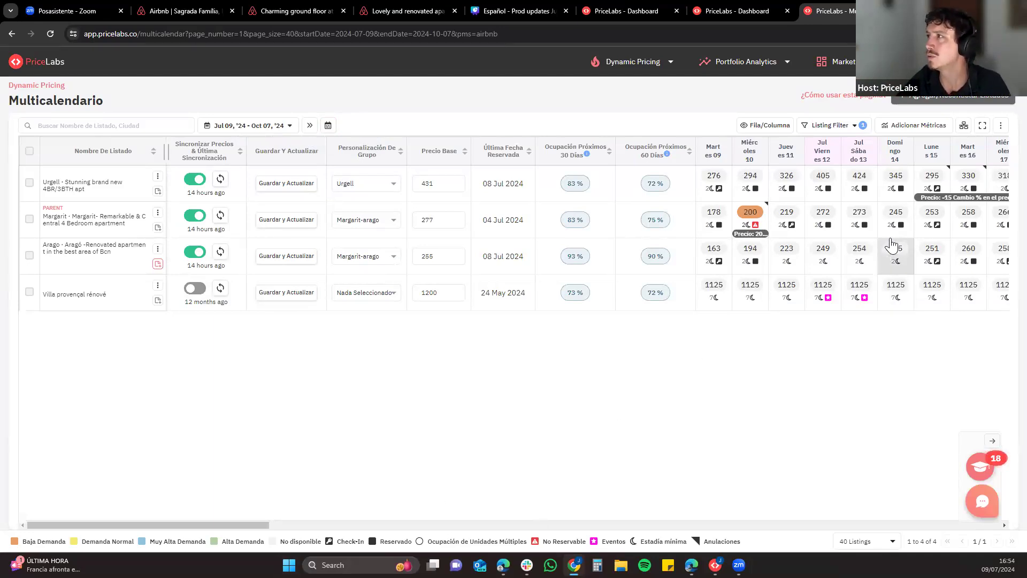
# Show the Número de Habitaciones and Ciudad columns in the multicalendar, and hide both again
pyautogui.click(763, 129)
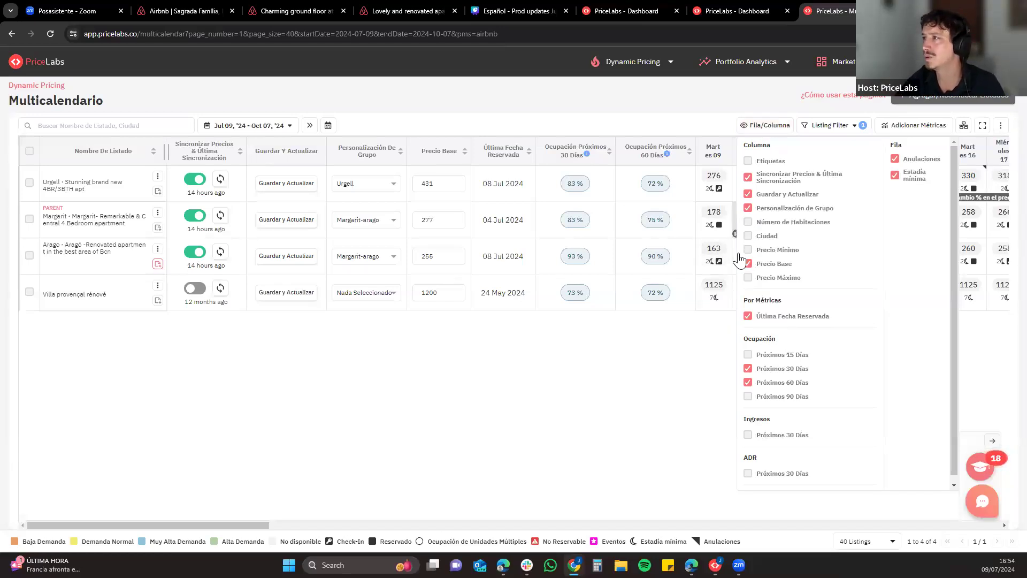
pyautogui.click(779, 225)
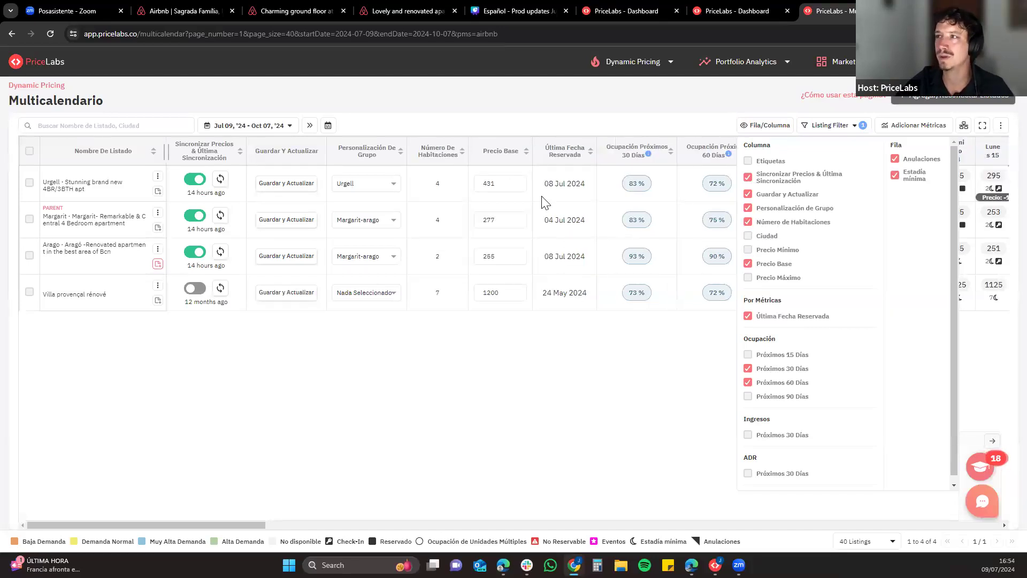
pyautogui.click(766, 237)
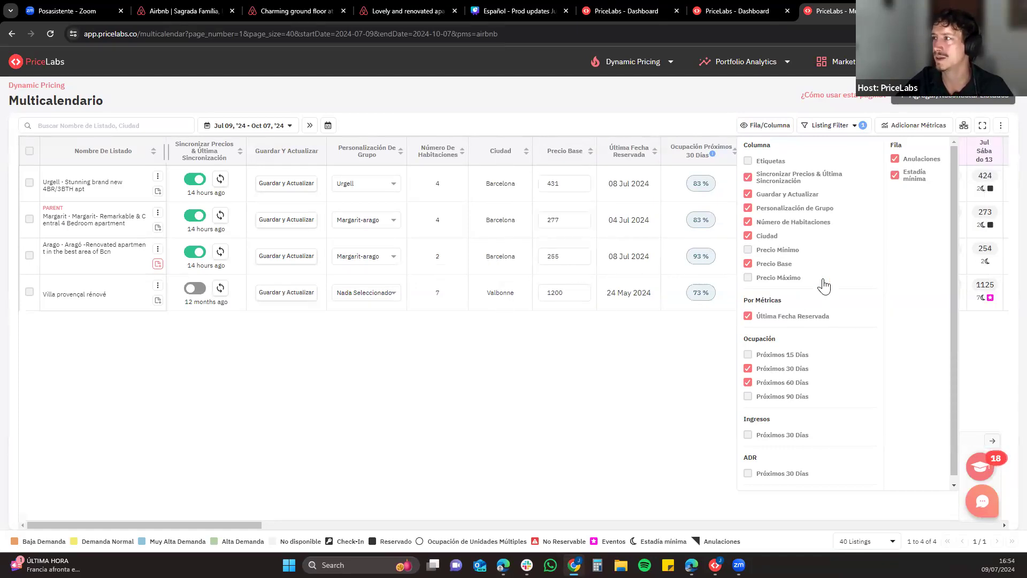
pyautogui.click(764, 240)
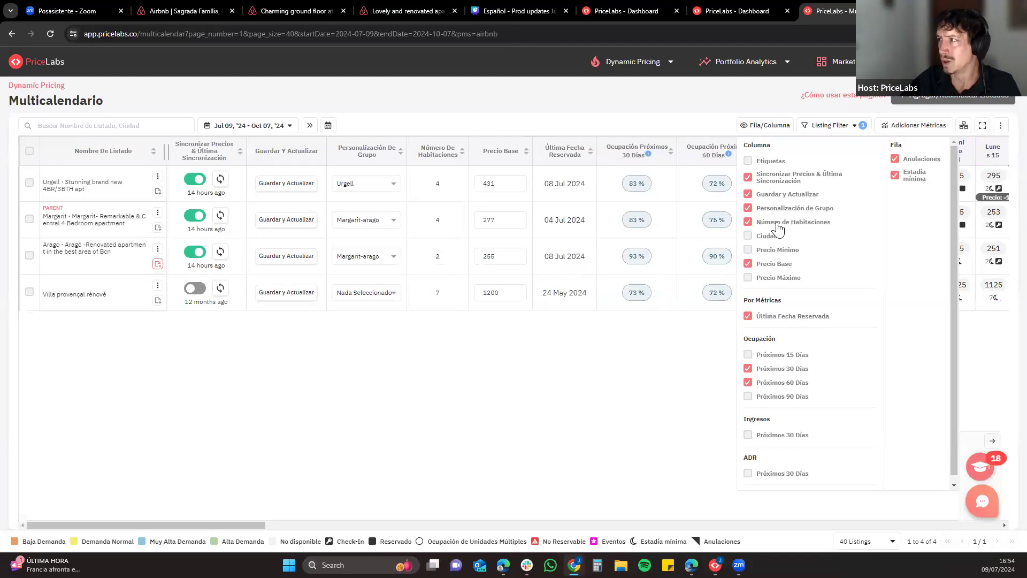
pyautogui.click(776, 225)
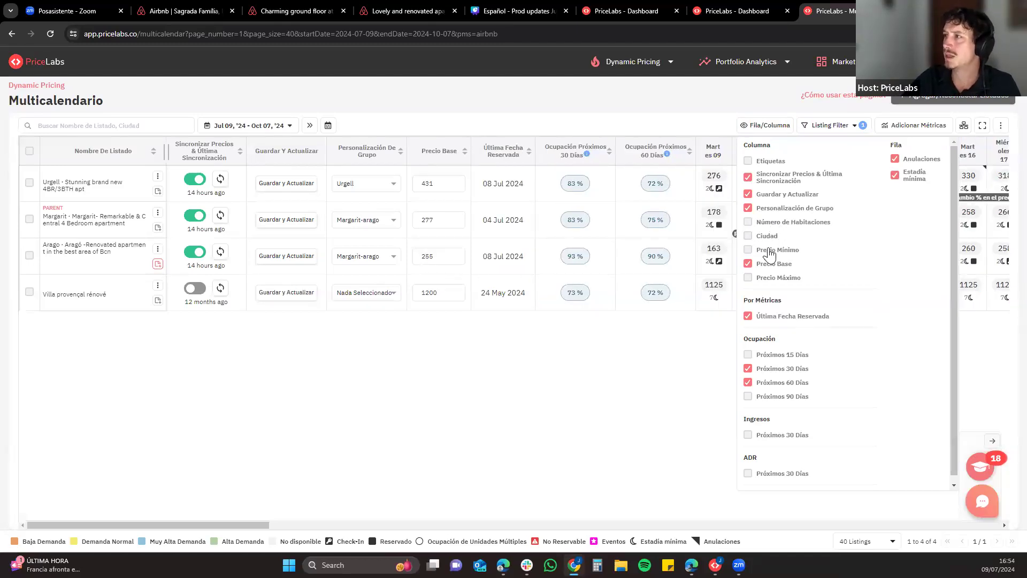
# Add the Precio Mínimo and Ocupación Próximos 15 Días columns to the multicalendar
pyautogui.click(760, 250)
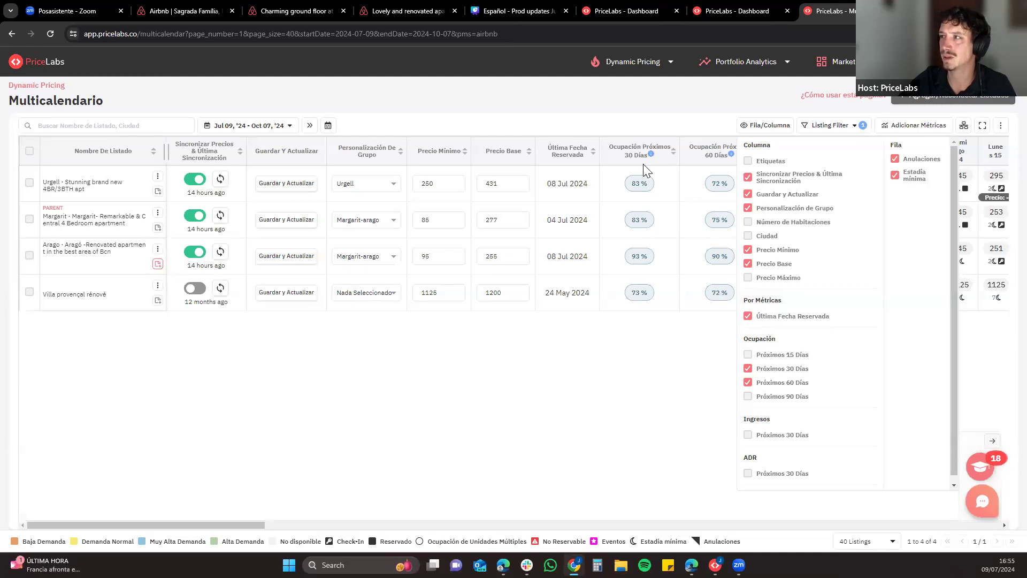
pyautogui.click(748, 355)
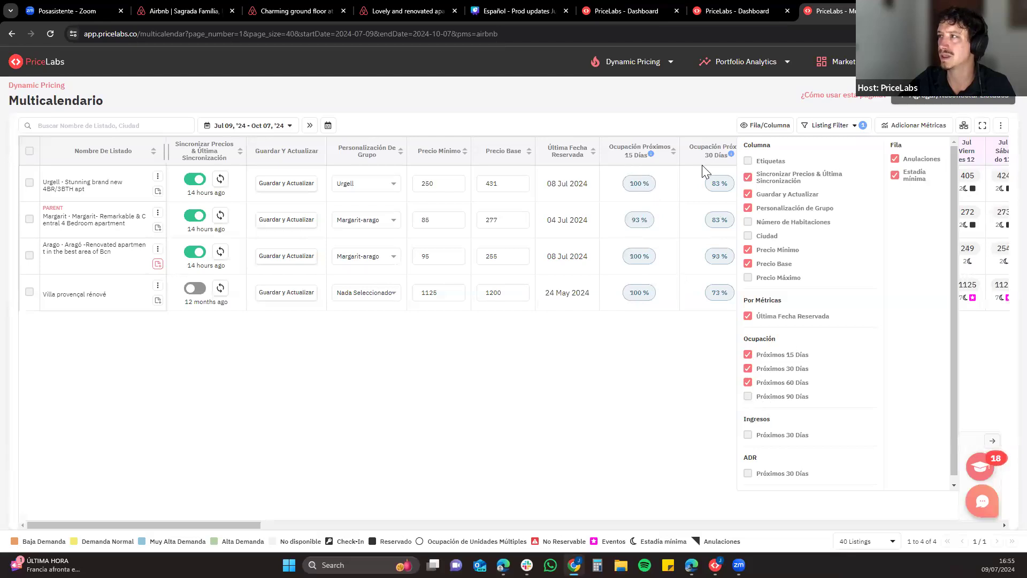
pyautogui.click(624, 406)
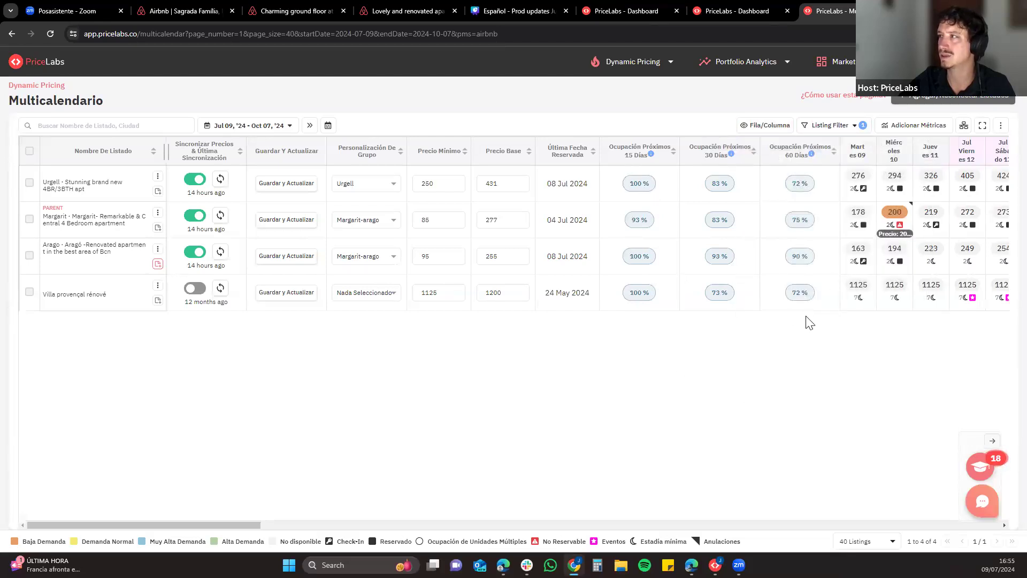
# Review the row and column display options of the multicalendar without changing them
pyautogui.click(836, 126)
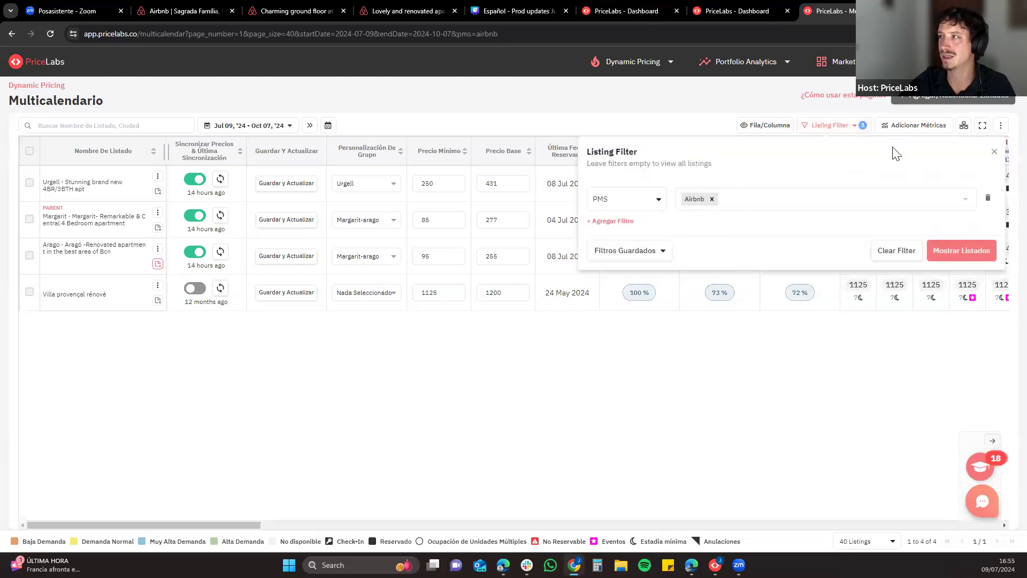
pyautogui.click(995, 152)
pyautogui.click(766, 125)
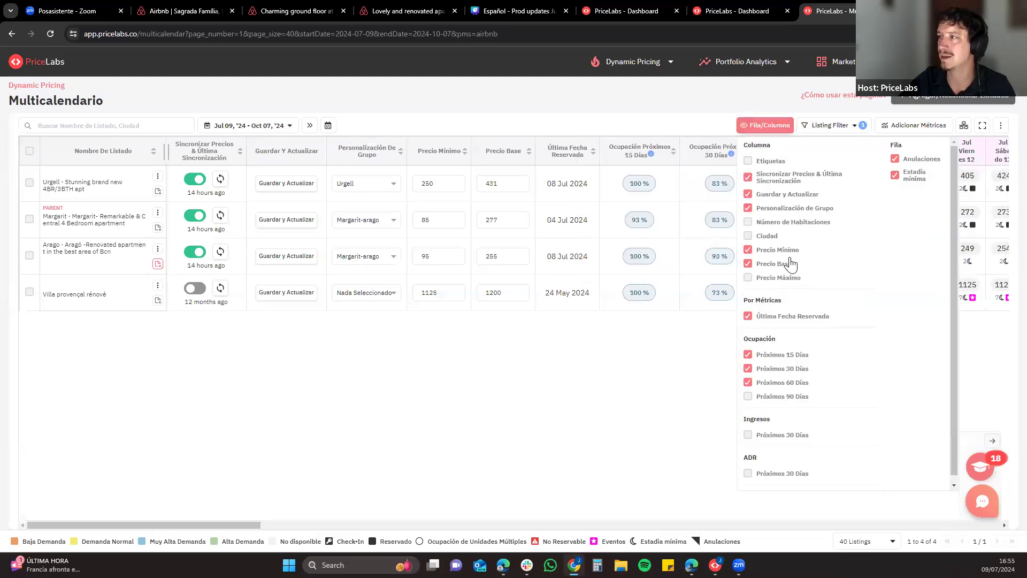
pyautogui.scroll(-1, 786, 390)
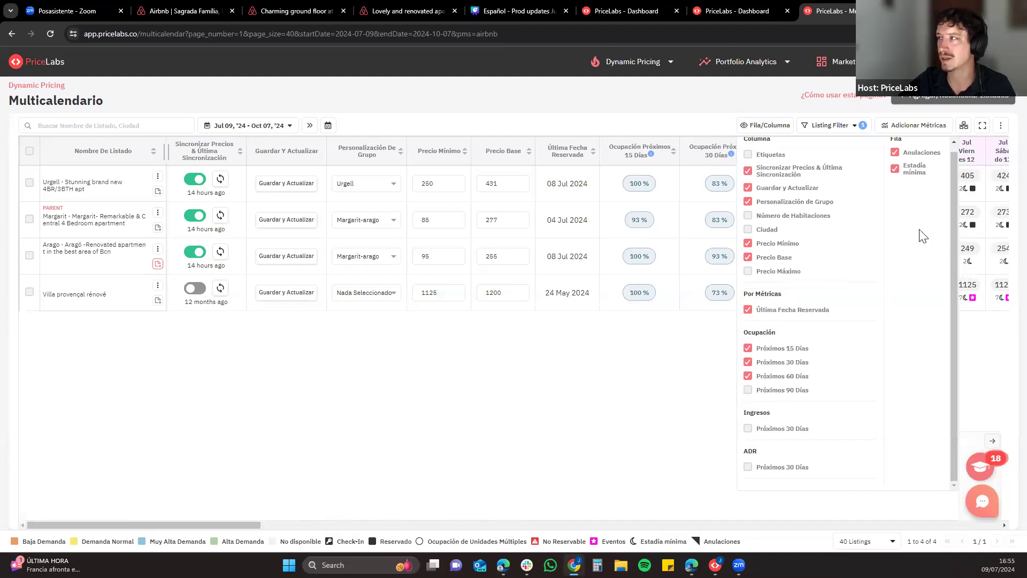
pyautogui.click(612, 417)
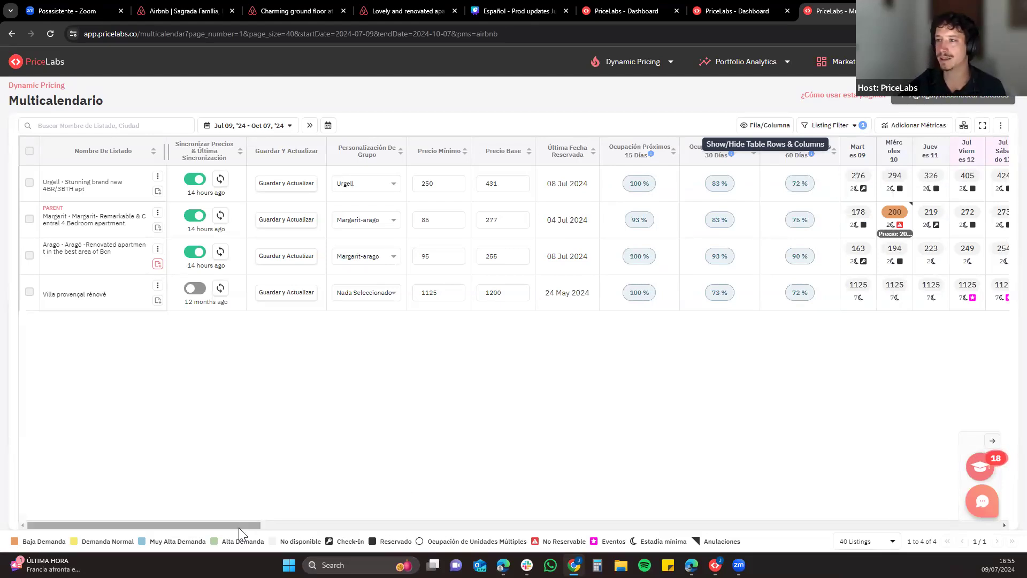
pyautogui.click(770, 127)
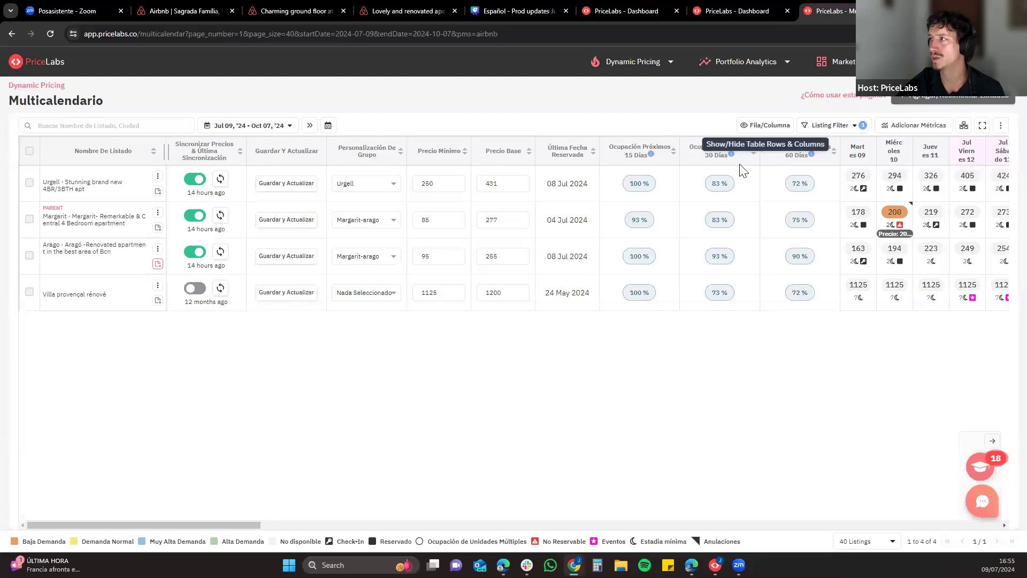
# Replace the PMS criterion in the listing filter with the group Margarit-arago, and add a second, empty criterion
pyautogui.click(829, 125)
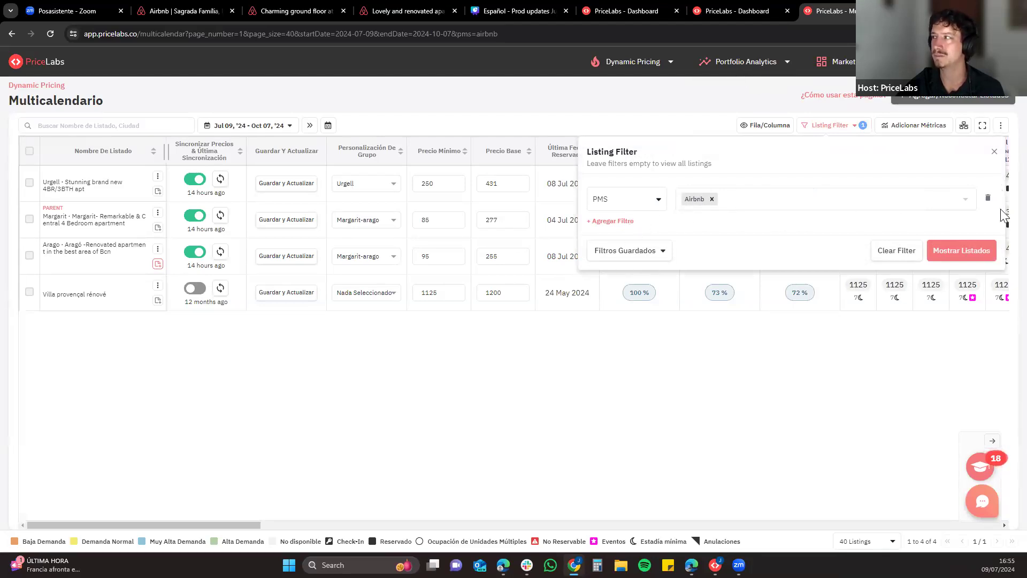
pyautogui.click(986, 199)
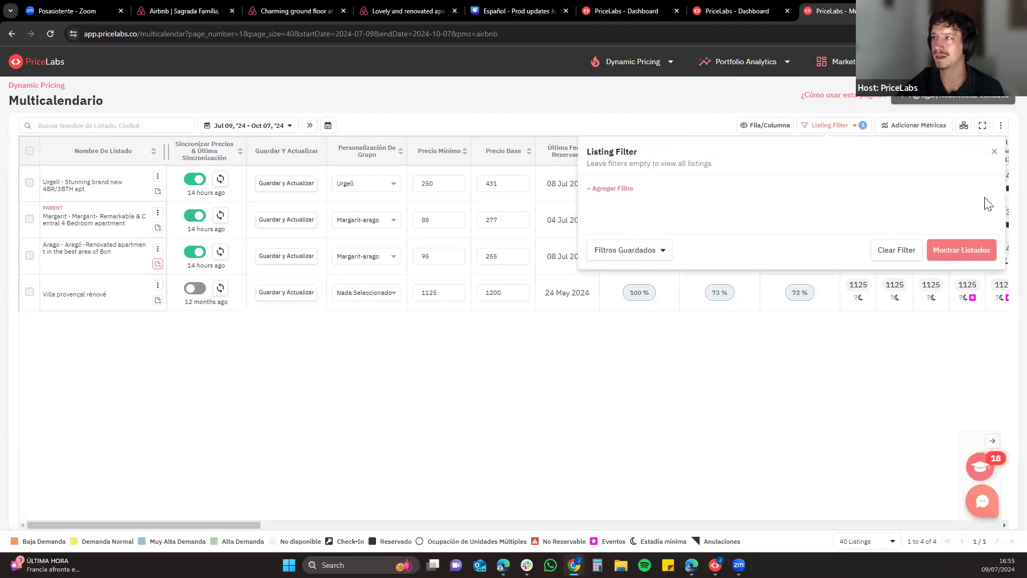
pyautogui.click(624, 190)
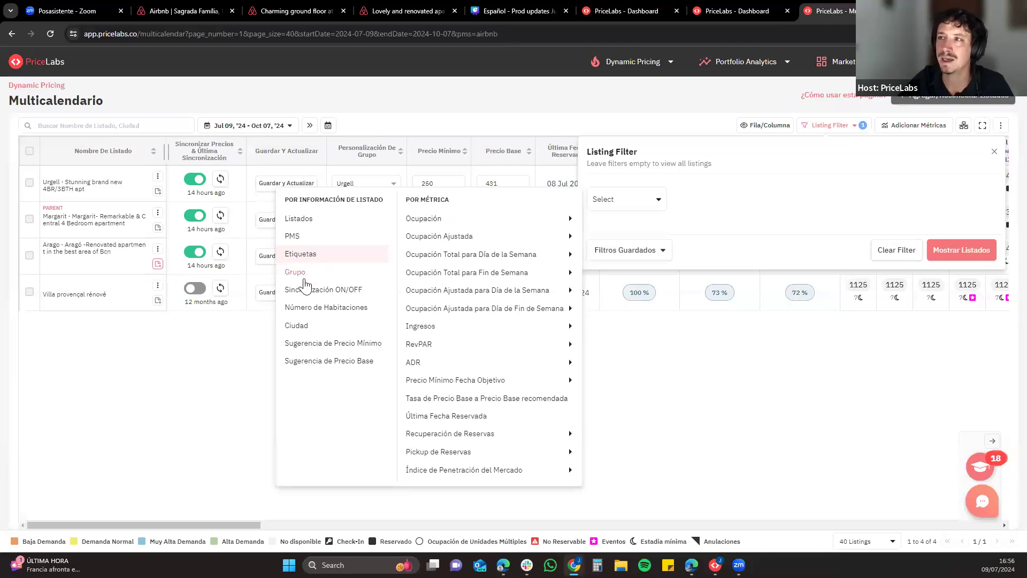
pyautogui.click(302, 271)
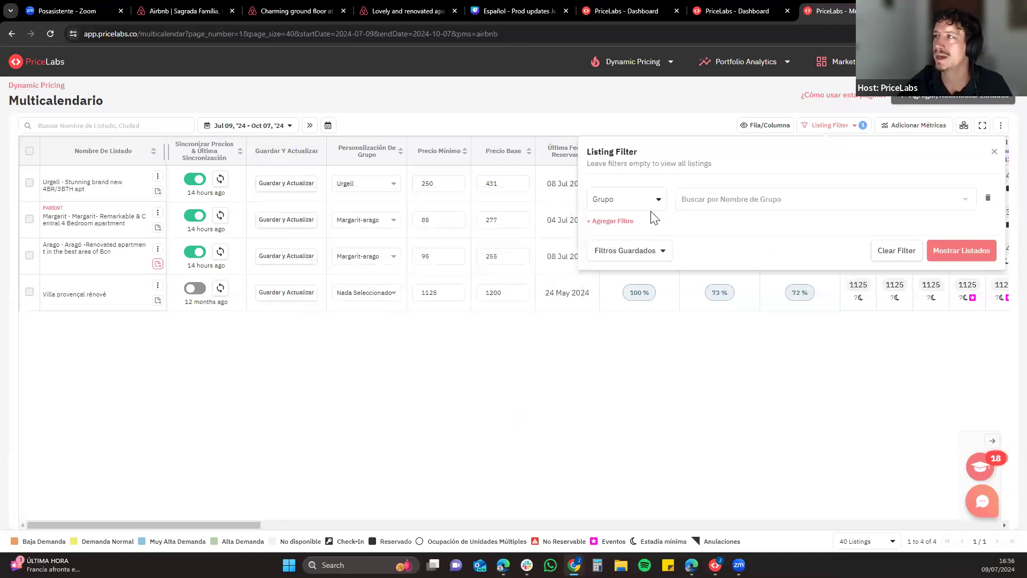
pyautogui.click(617, 222)
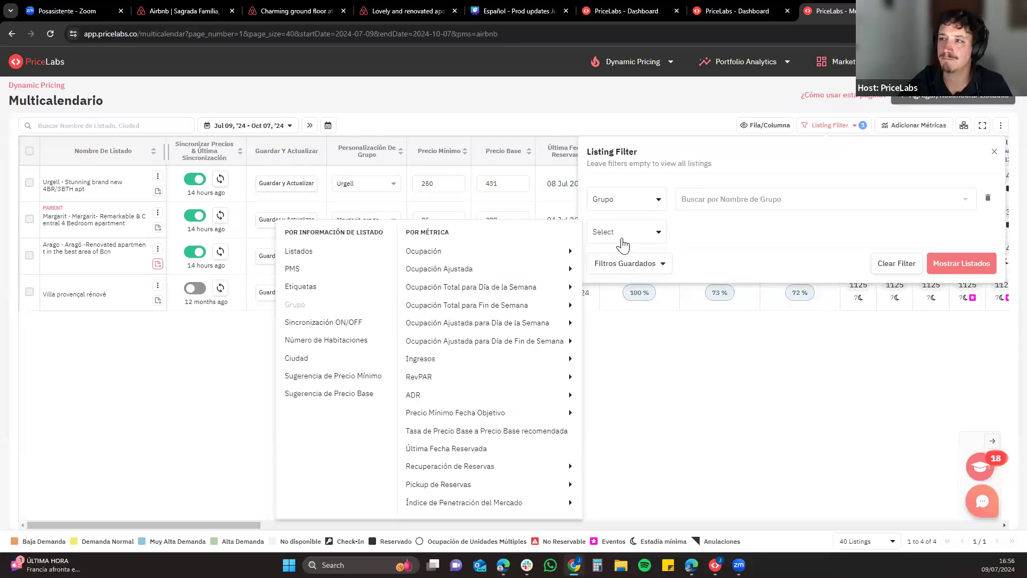
pyautogui.click(684, 210)
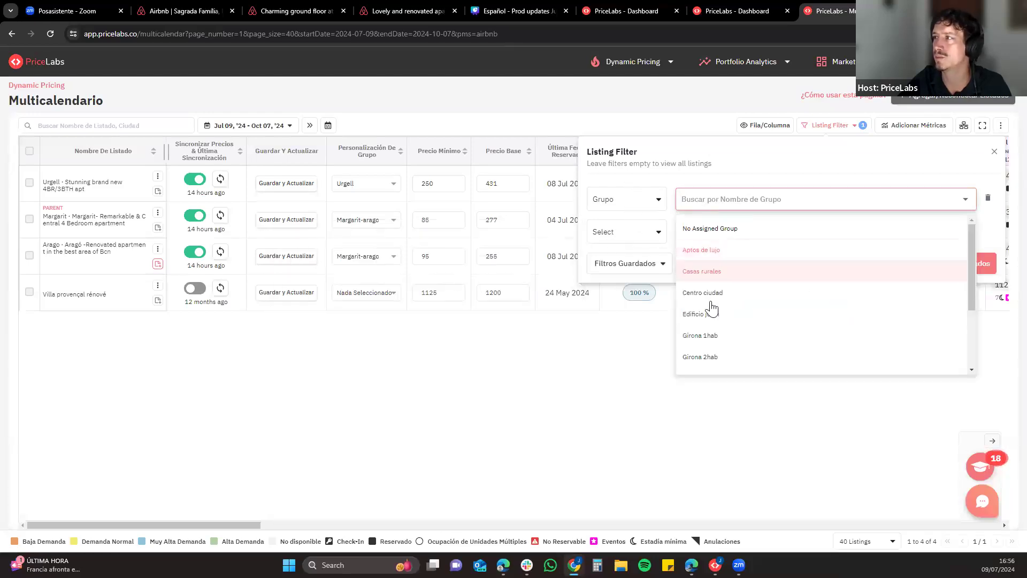
pyautogui.scroll(-3, 770, 332)
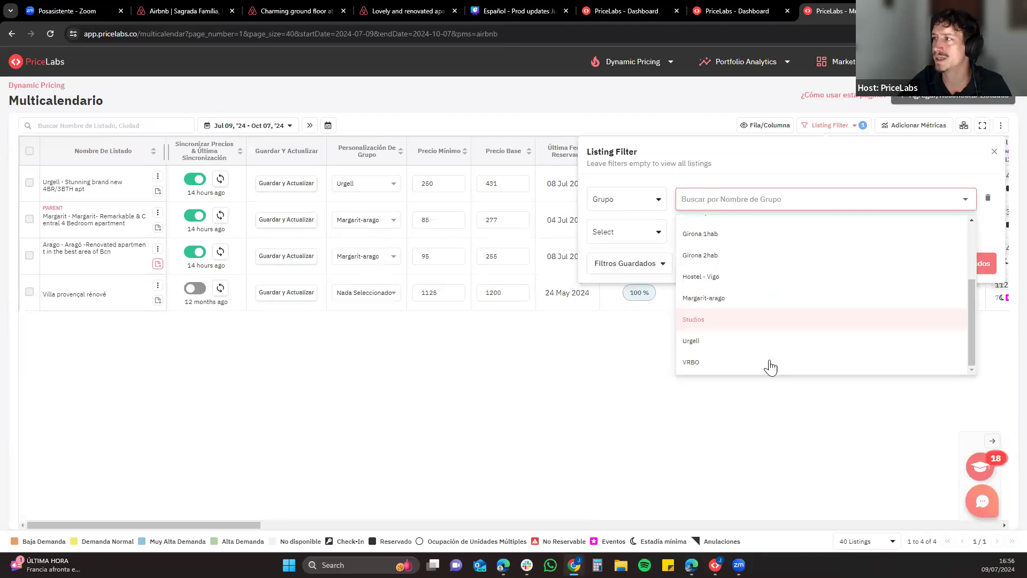
pyautogui.click(737, 310)
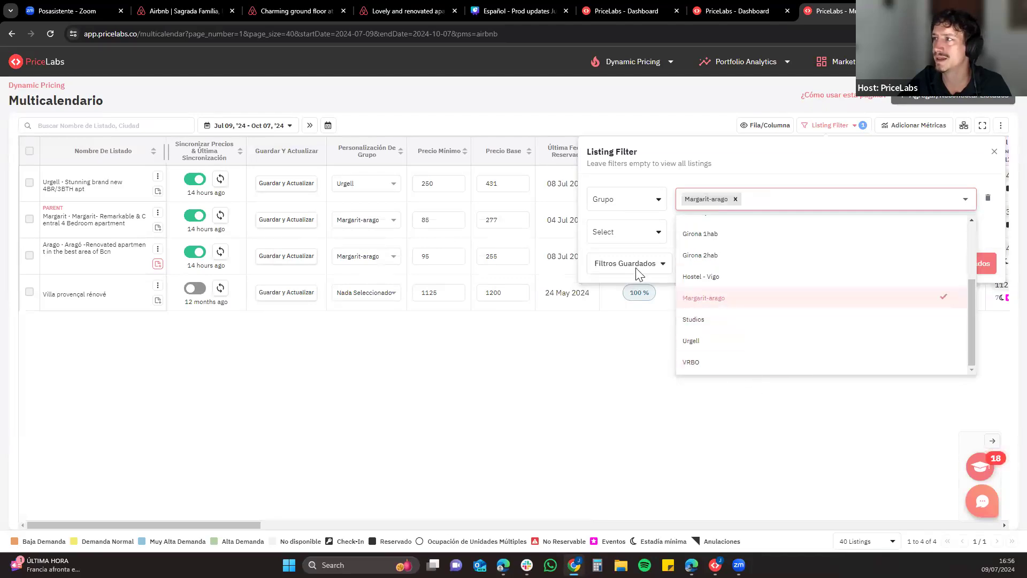
# Set the second filter criterion to the tag beach under Etiquetas, and switch its operator to OR
pyautogui.click(620, 236)
pyautogui.click(313, 294)
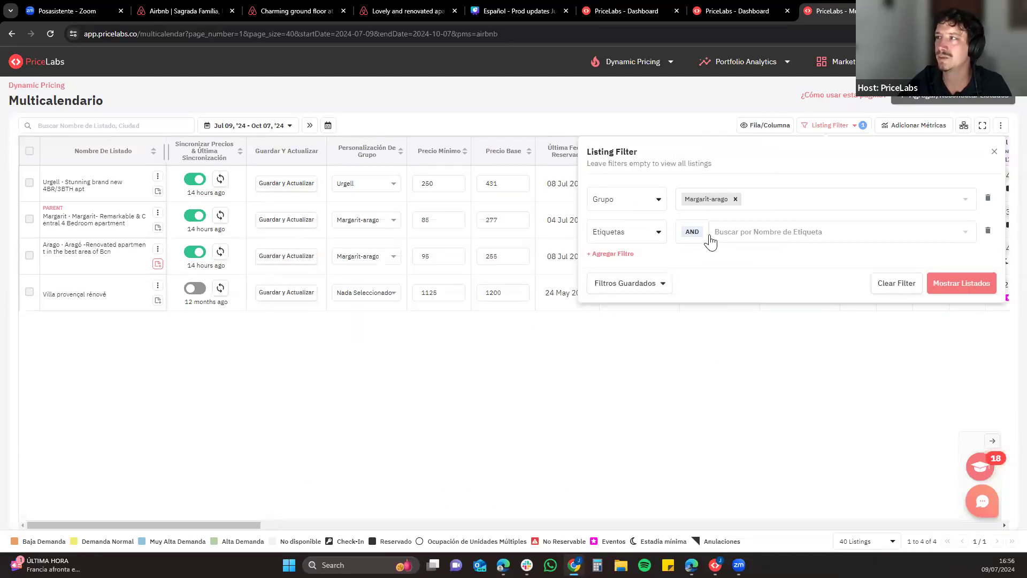
pyautogui.click(738, 235)
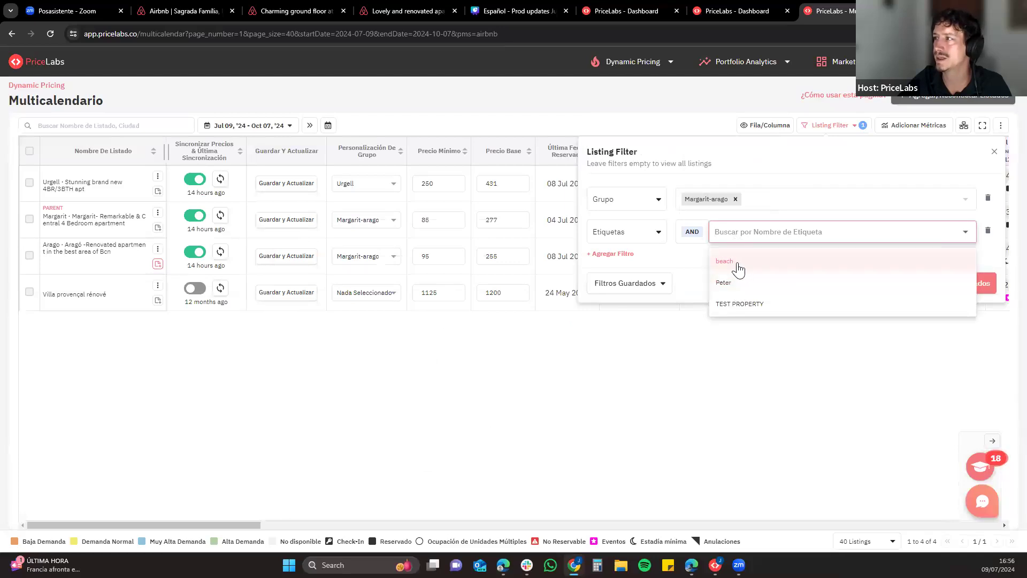
pyautogui.click(737, 268)
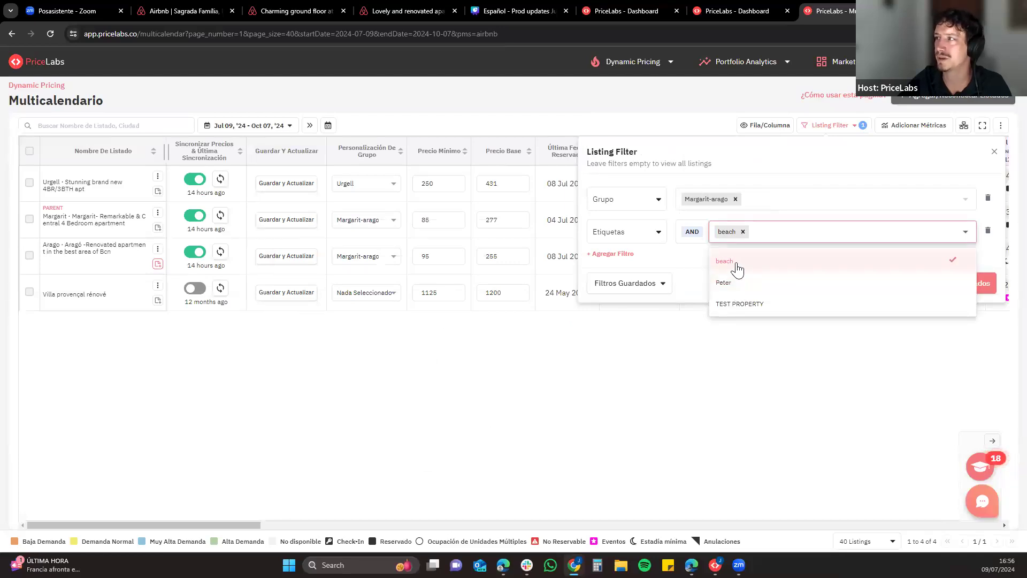
pyautogui.click(806, 207)
pyautogui.click(647, 267)
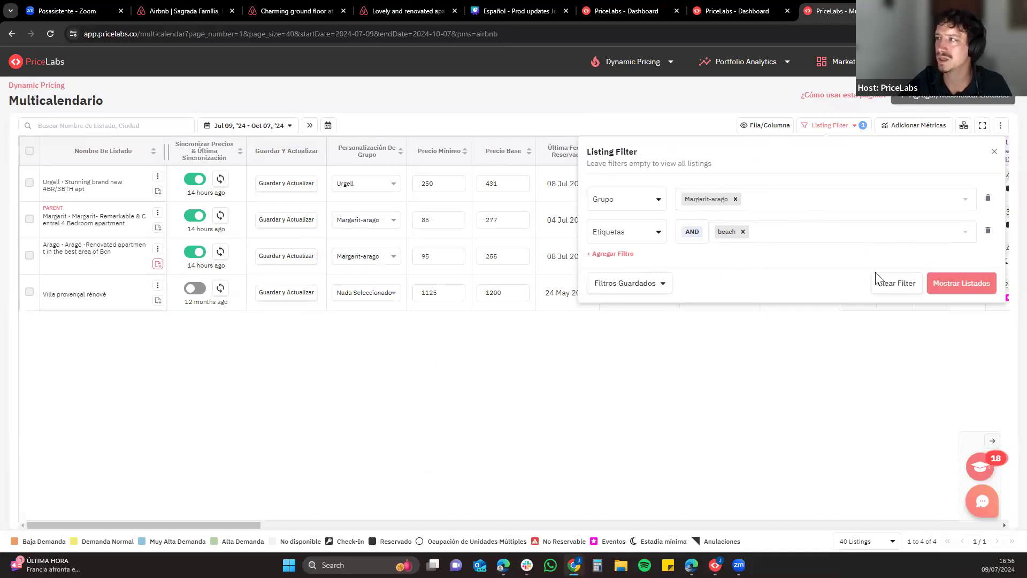
pyautogui.click(691, 233)
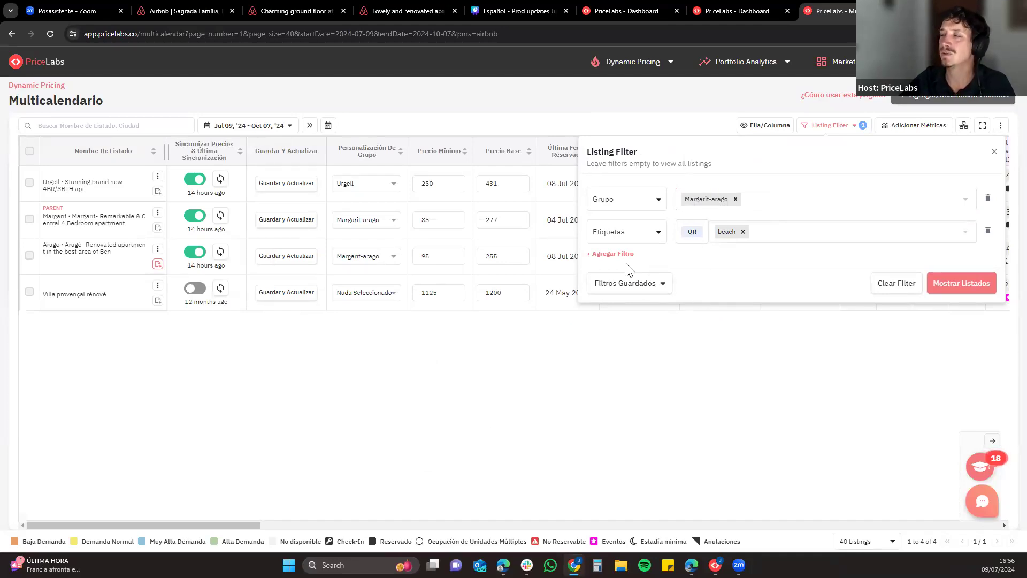
# Show the list of saved filters, and close the listing filter without applying the group and tag criteria
pyautogui.click(621, 291)
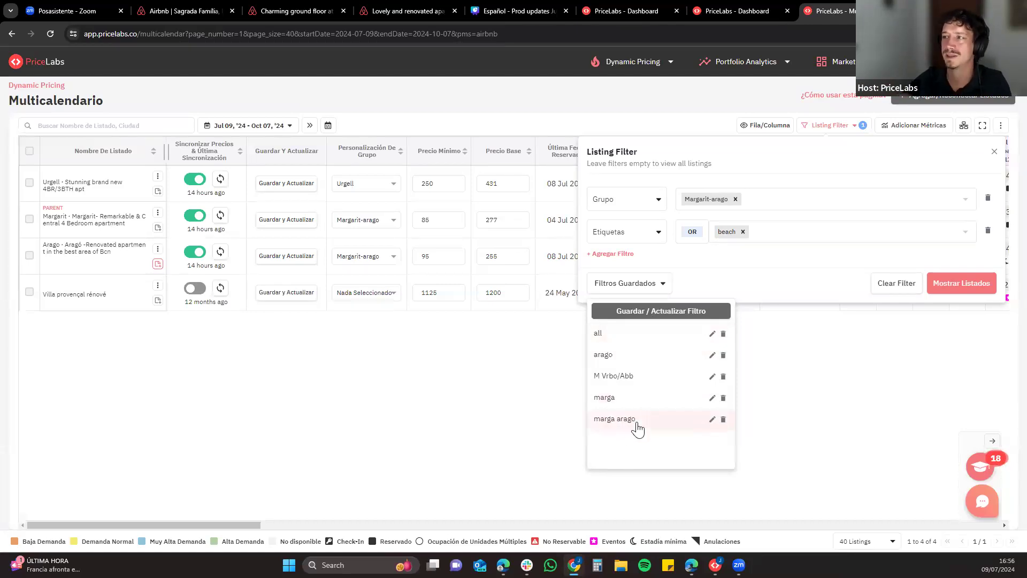
pyautogui.click(735, 286)
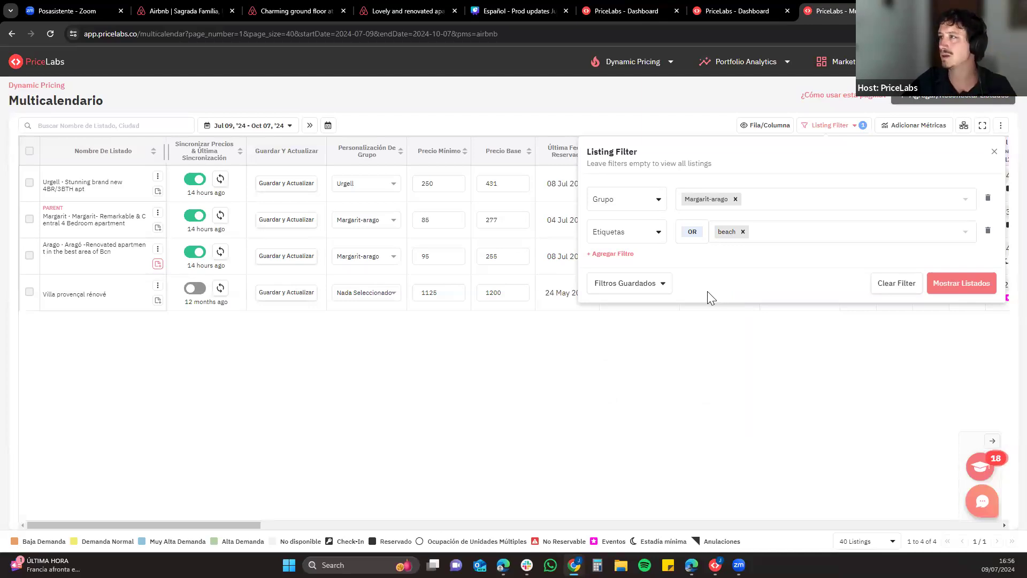
pyautogui.click(606, 286)
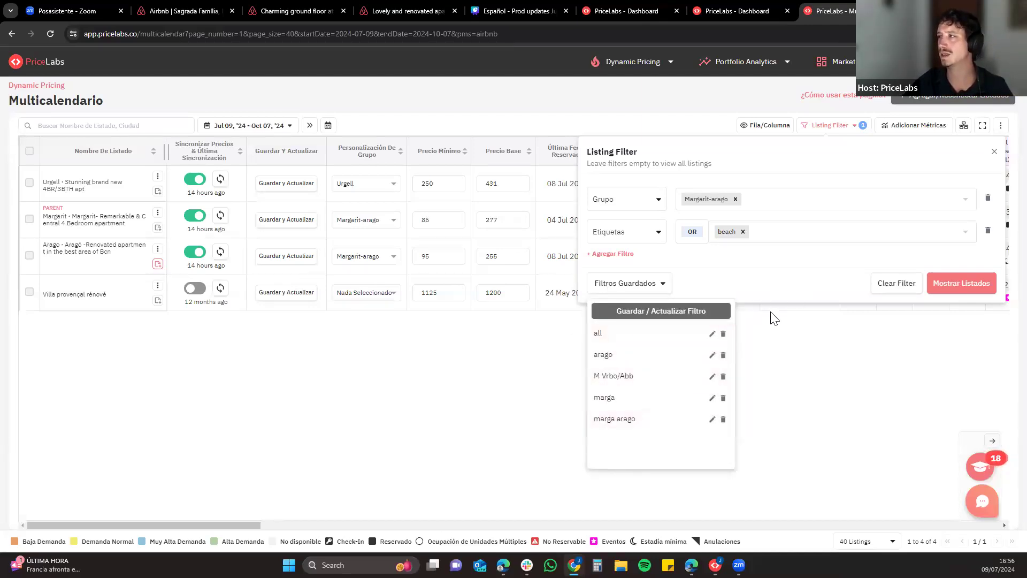
pyautogui.click(763, 289)
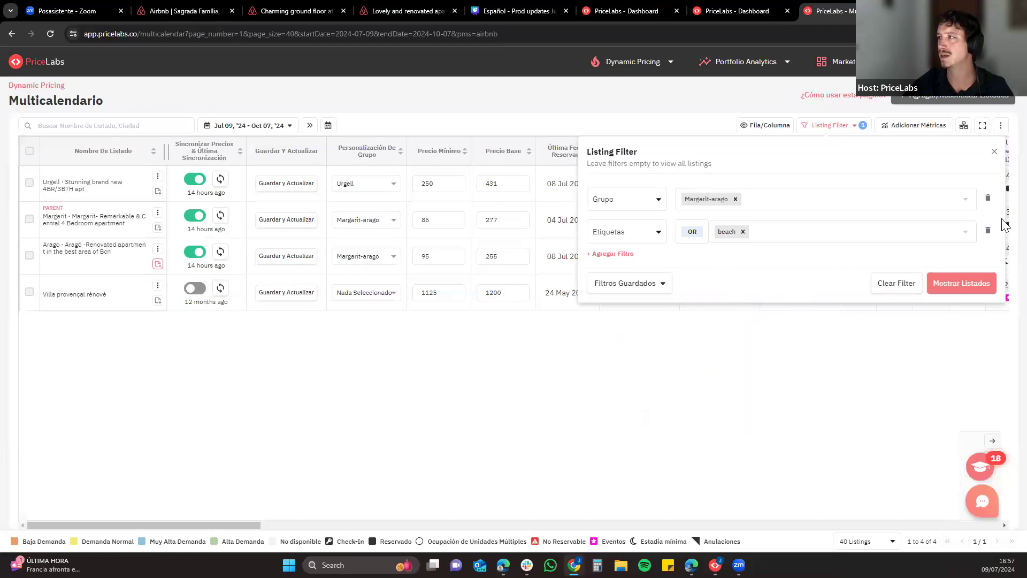
pyautogui.click(995, 154)
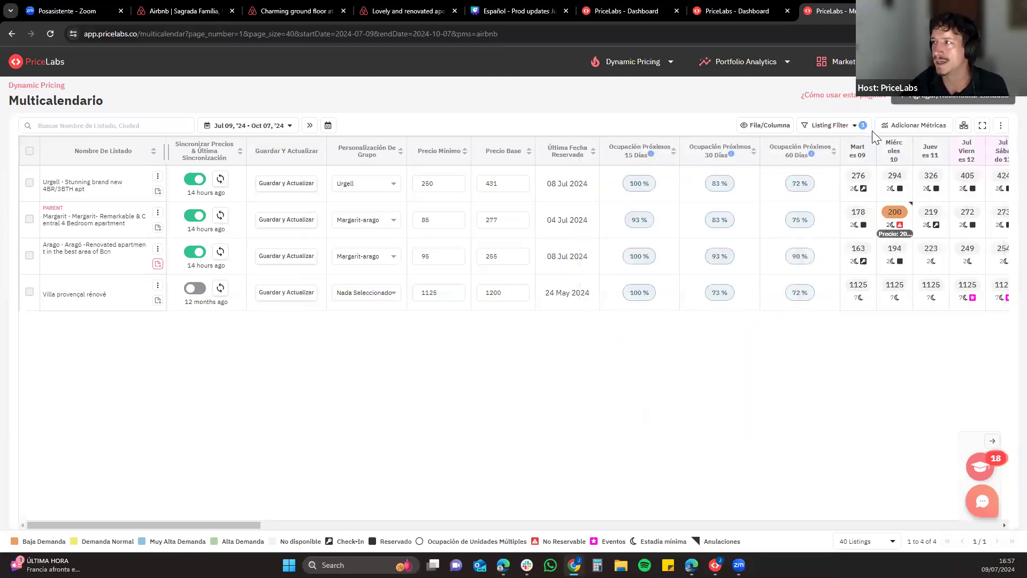
# Replace the PMS criterion in the listing filter with Ocupación for Próximos 30 Días
pyautogui.click(831, 125)
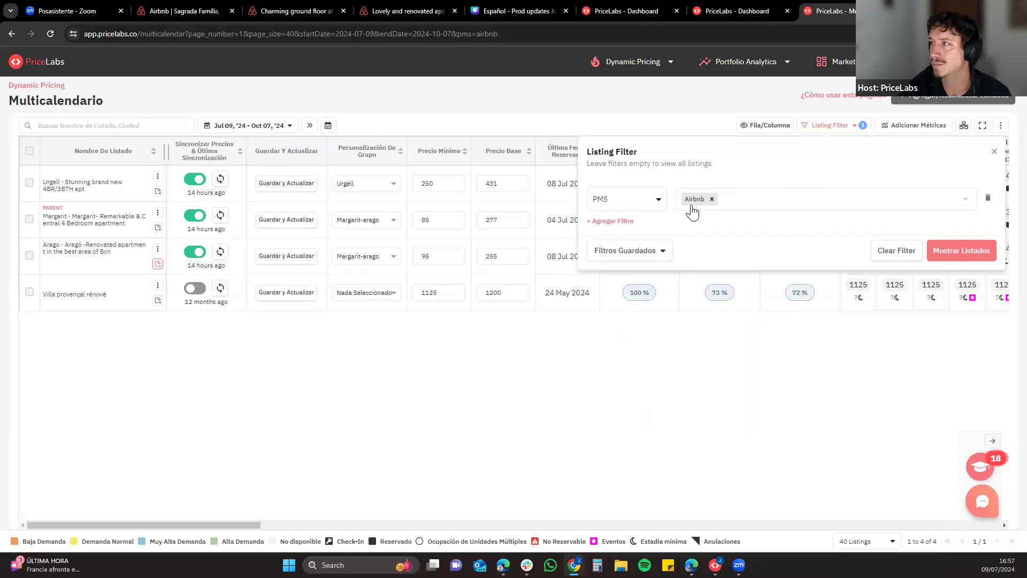
pyautogui.click(988, 198)
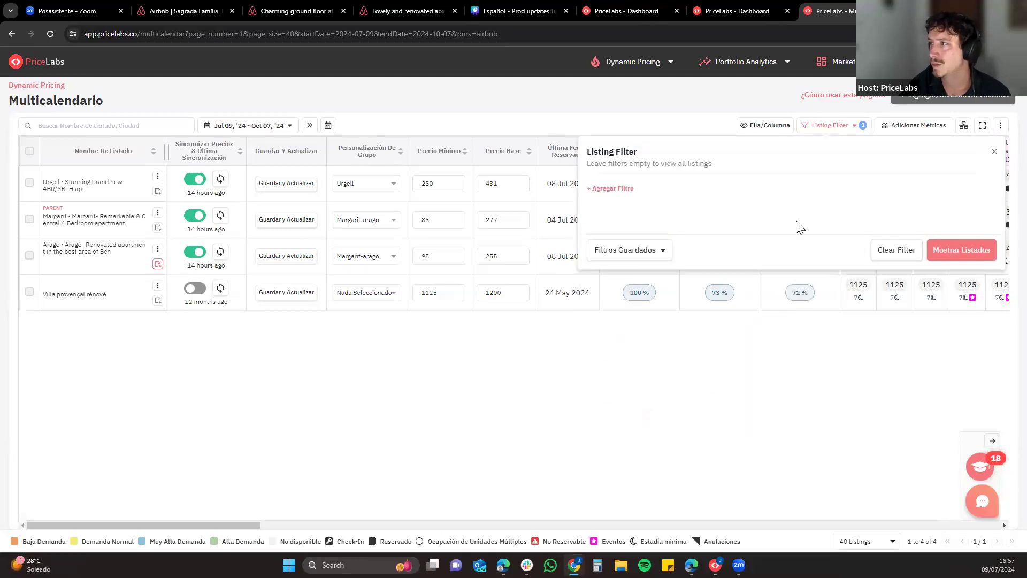
pyautogui.click(615, 188)
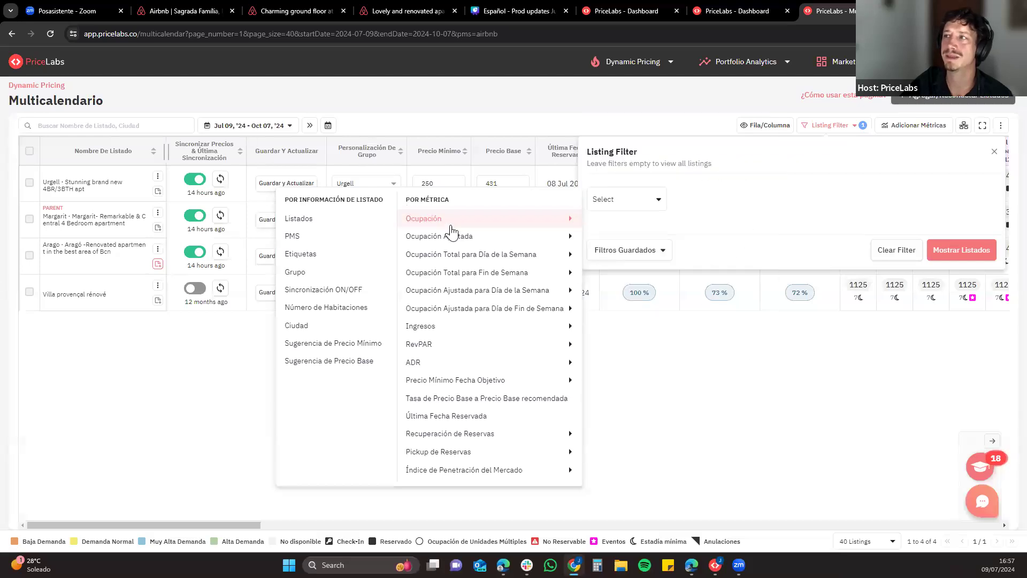
pyautogui.moveTo(453, 231)
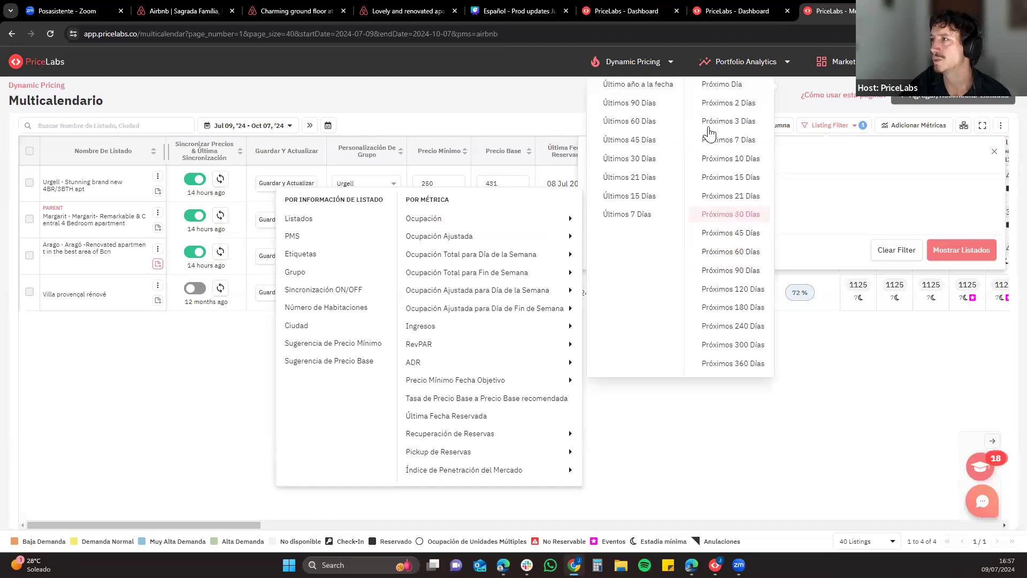
pyautogui.click(724, 219)
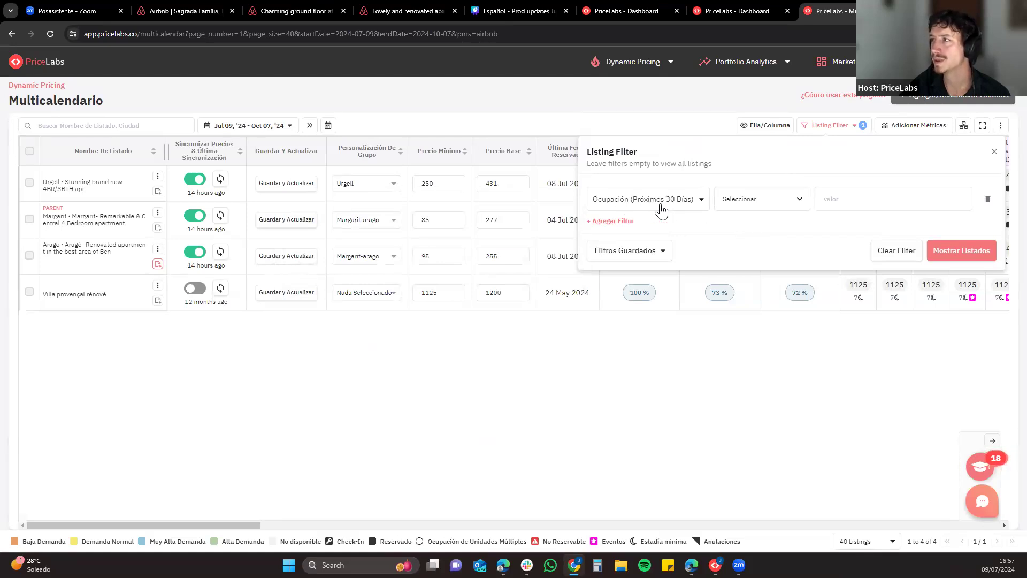
# Set the occupancy condition to Menor o igual que 80 and show the matching listings
pyautogui.click(754, 203)
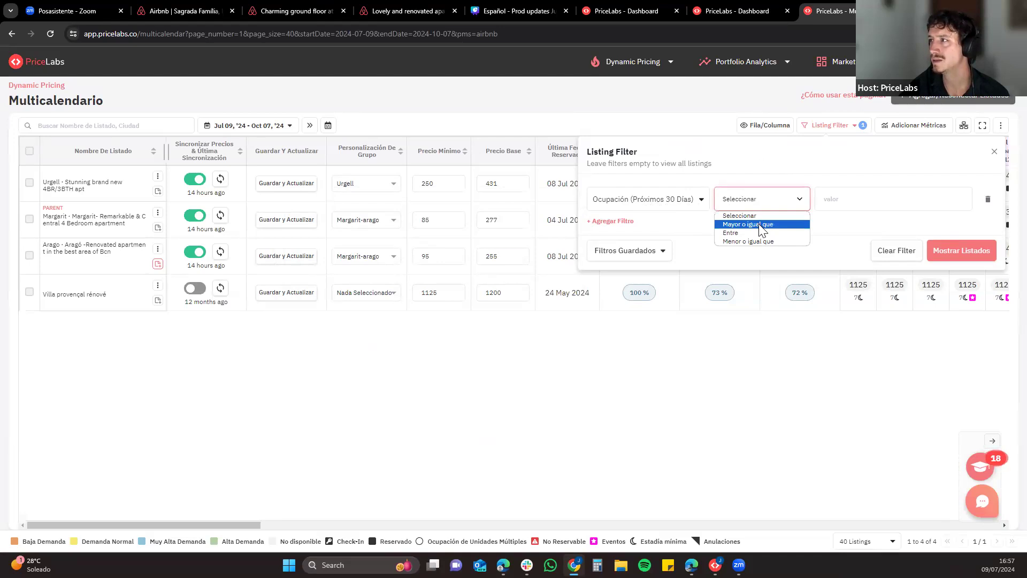
pyautogui.click(748, 241)
pyautogui.rightClick(874, 208)
pyautogui.click(889, 187)
pyautogui.click(876, 199)
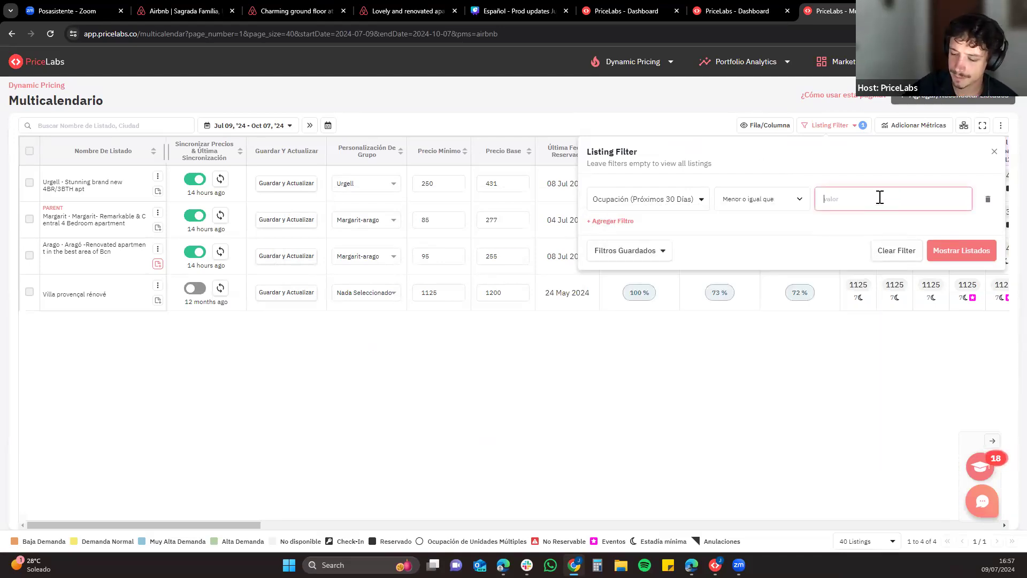
pyautogui.click(965, 249)
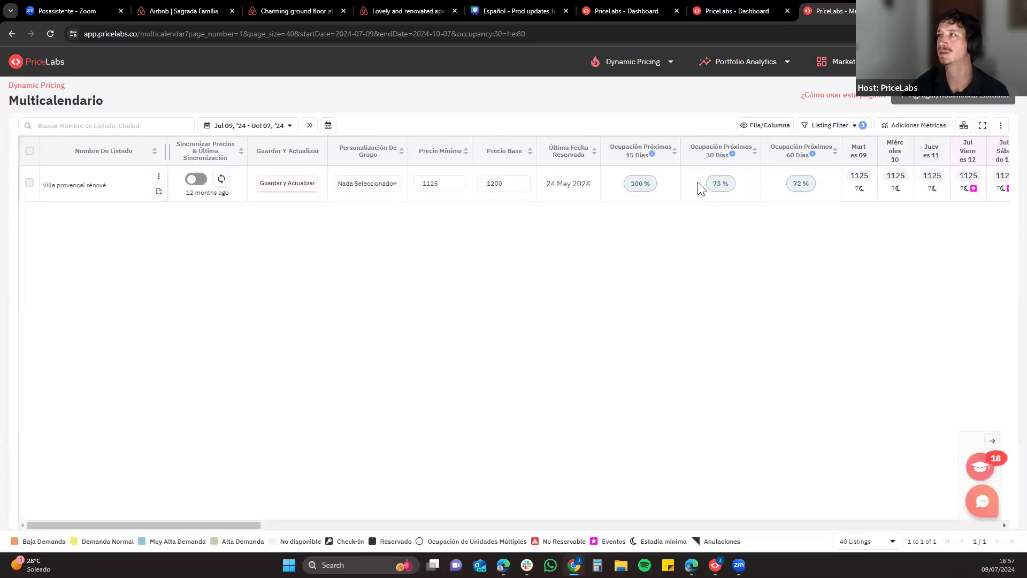
pyautogui.click(949, 124)
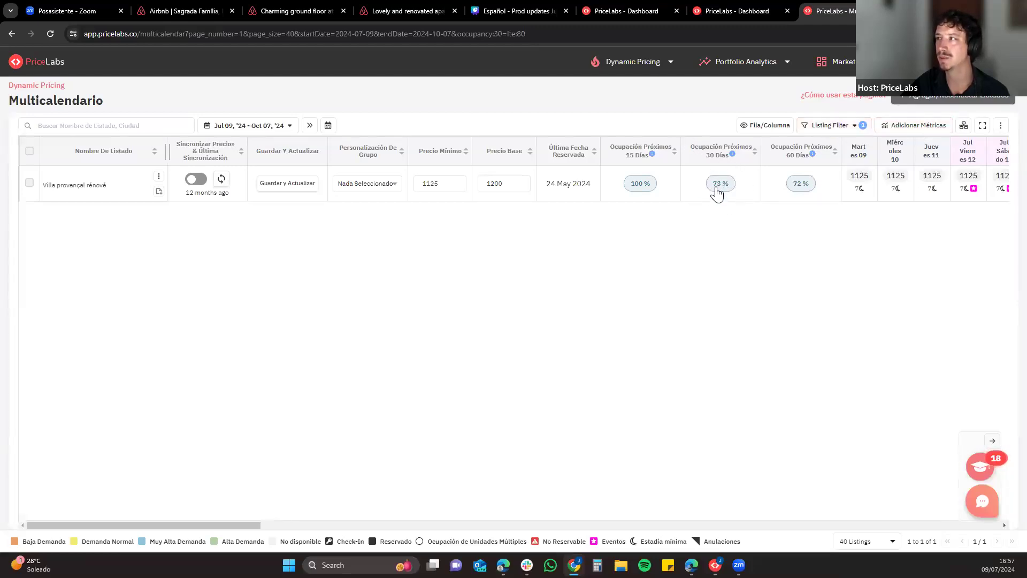
# Empty the occupancy criterion in the listing filter, examine the available metric criteria and their time ranges, and close the filter without applying it
pyautogui.click(851, 128)
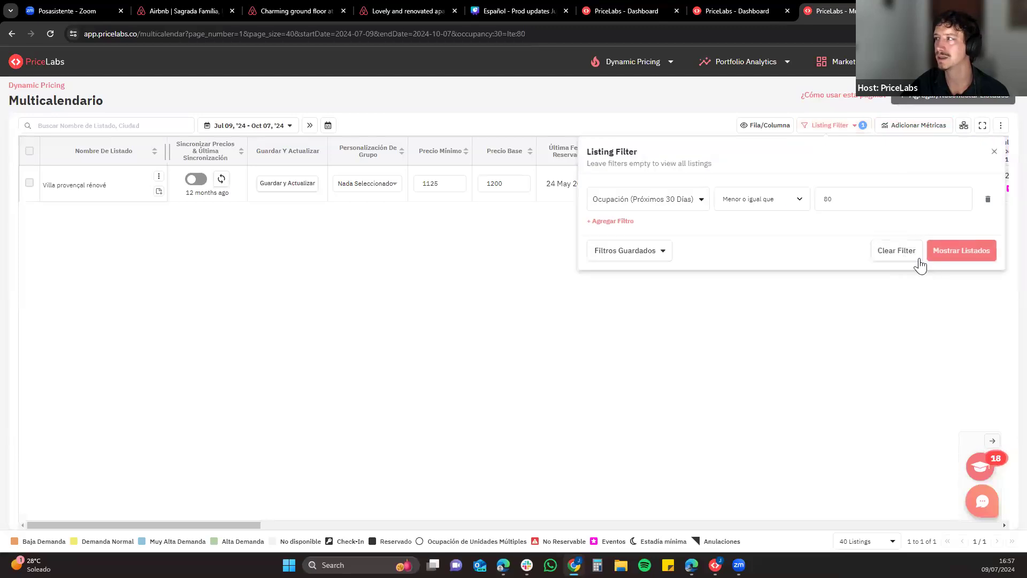
pyautogui.click(898, 253)
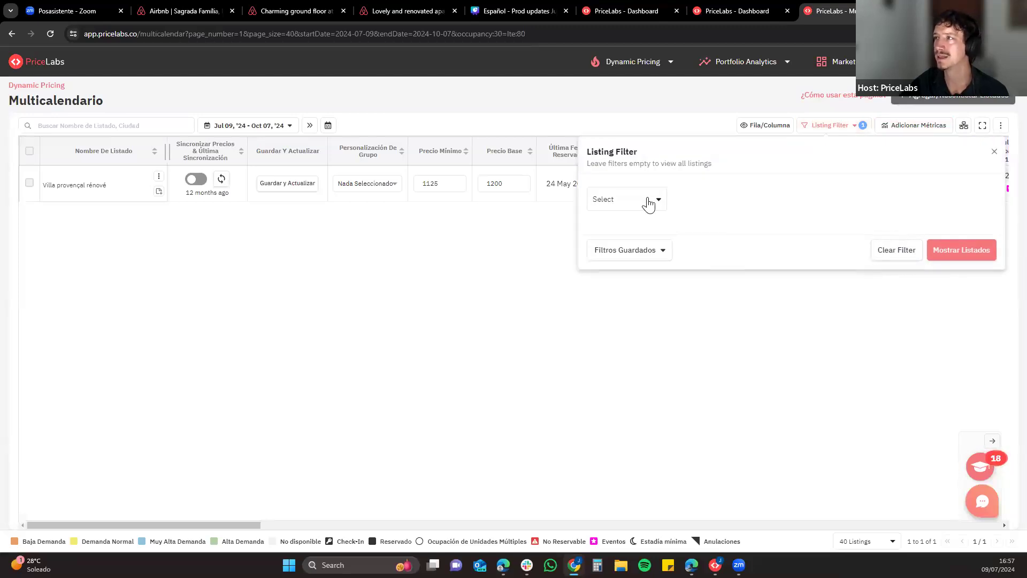
pyautogui.click(649, 203)
pyautogui.moveTo(516, 334)
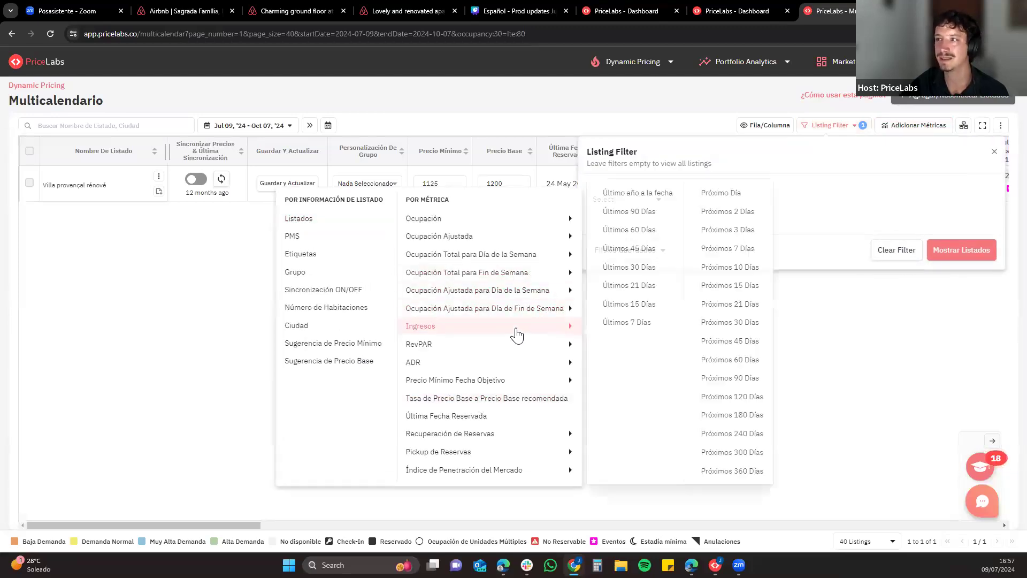
pyautogui.moveTo(491, 350)
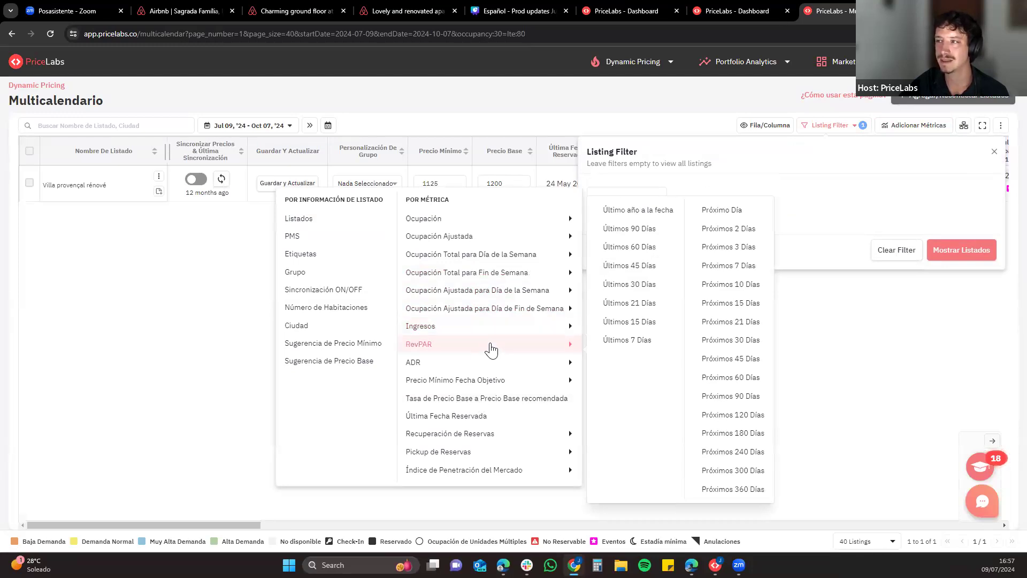
pyautogui.moveTo(460, 370)
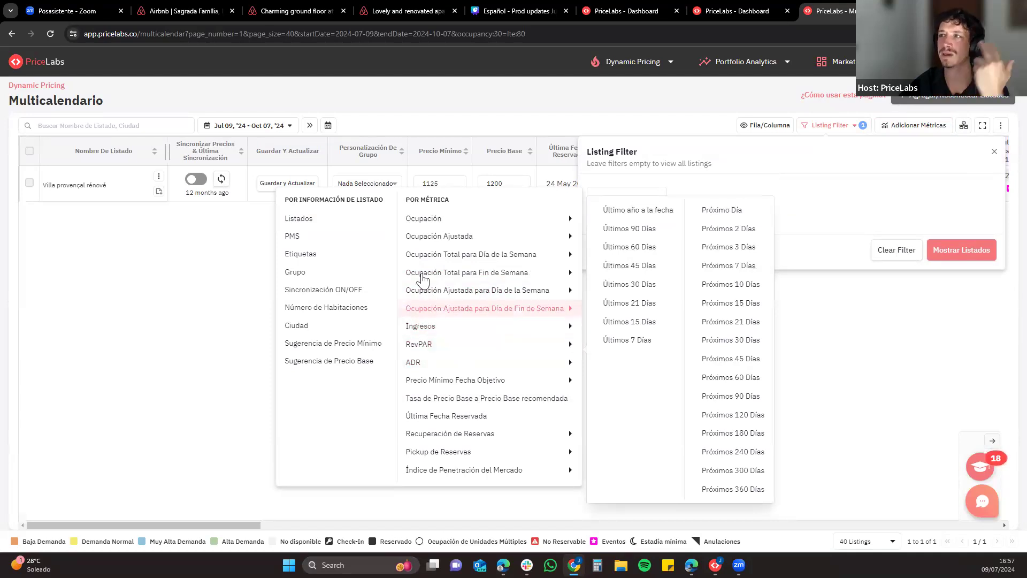
pyautogui.moveTo(429, 245)
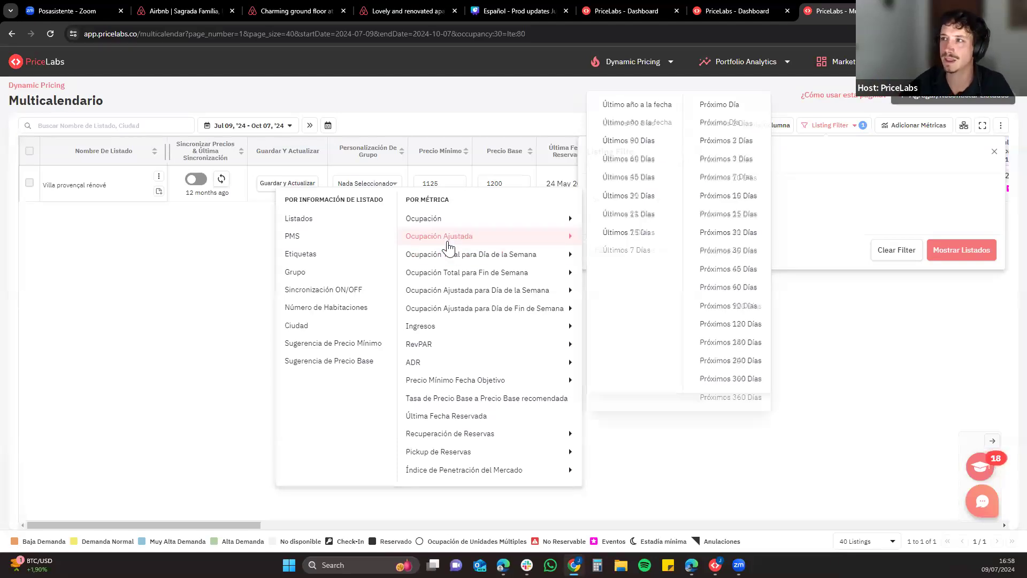
pyautogui.moveTo(482, 255)
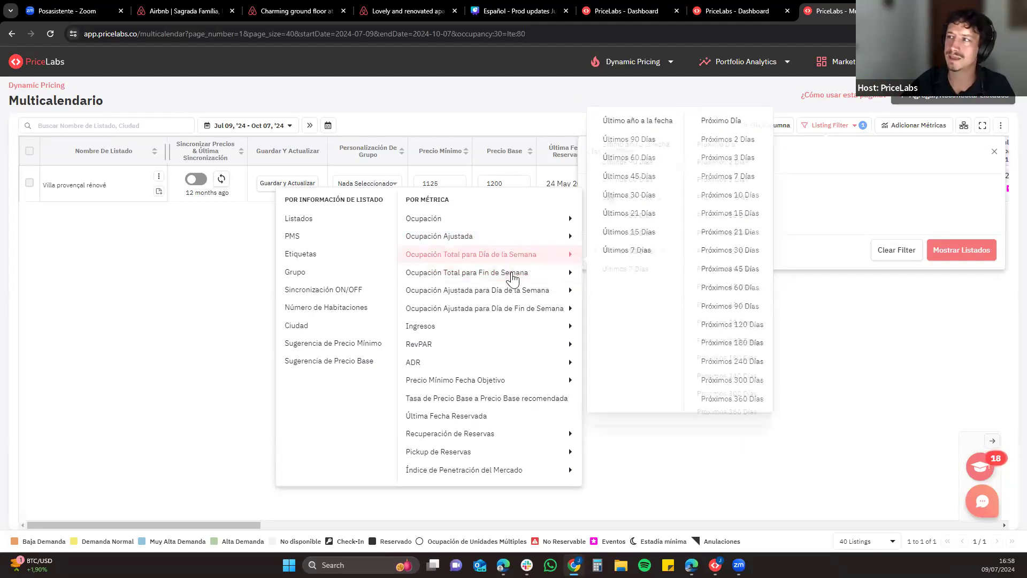
pyautogui.moveTo(514, 276)
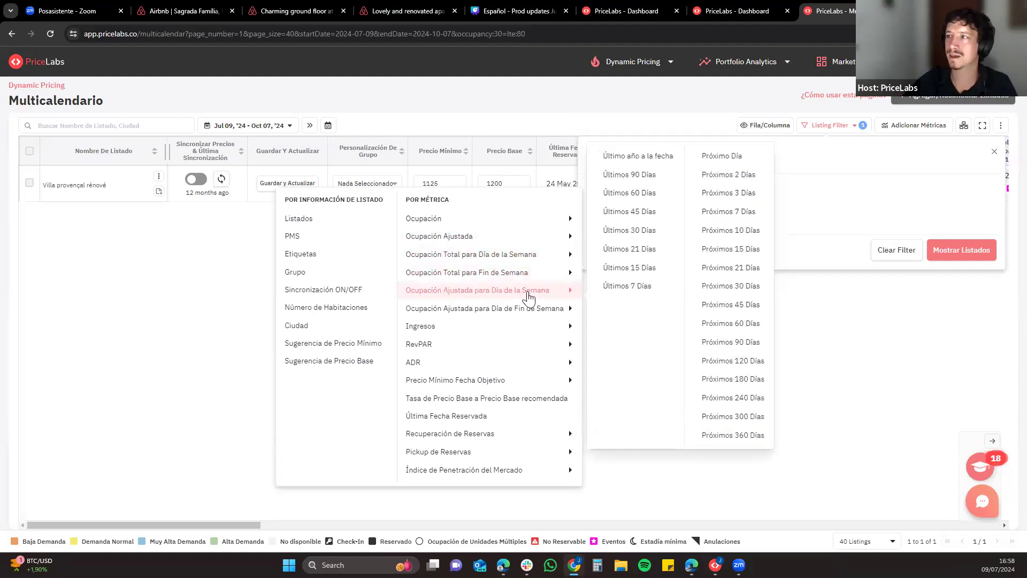
pyautogui.moveTo(480, 315)
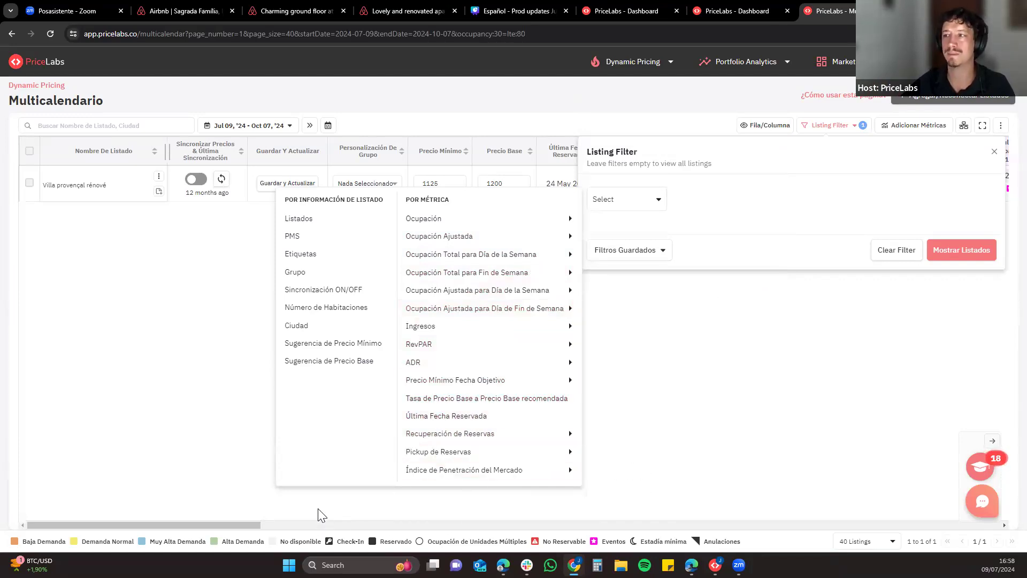
pyautogui.click(731, 420)
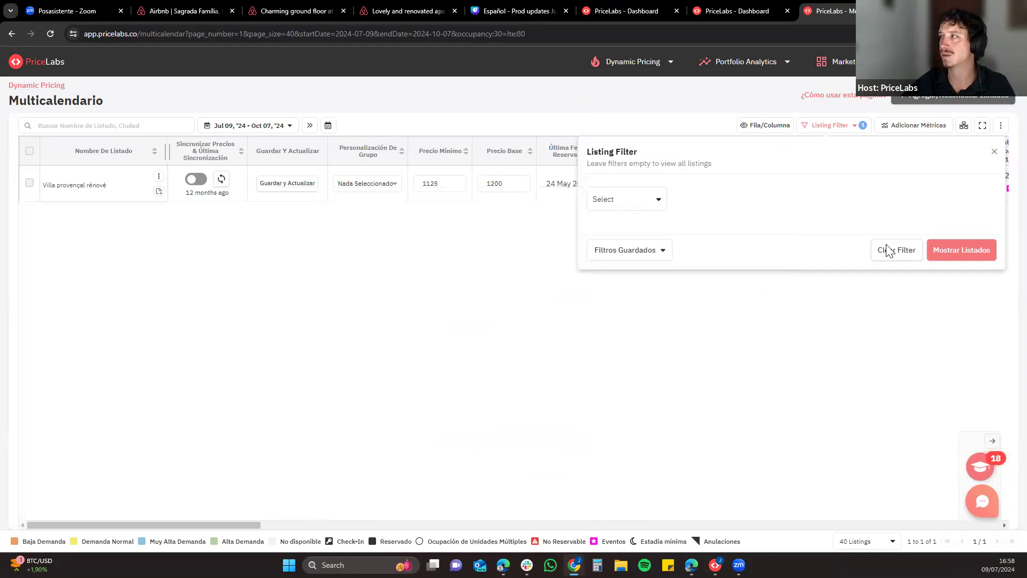
pyautogui.click(993, 152)
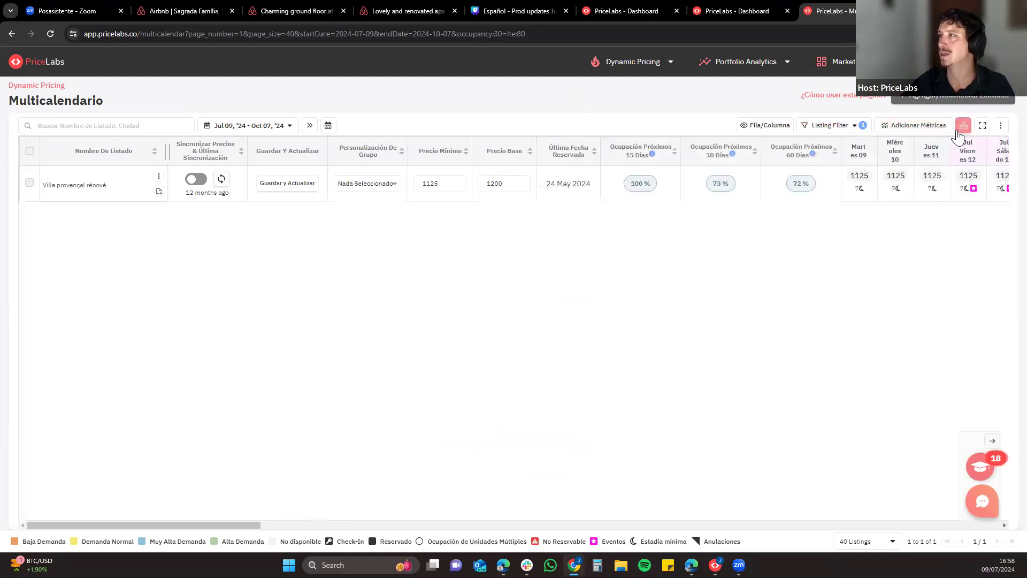
# View the Map Listings dialog without mapping anything, and show the calendar's additional settings
pyautogui.click(963, 128)
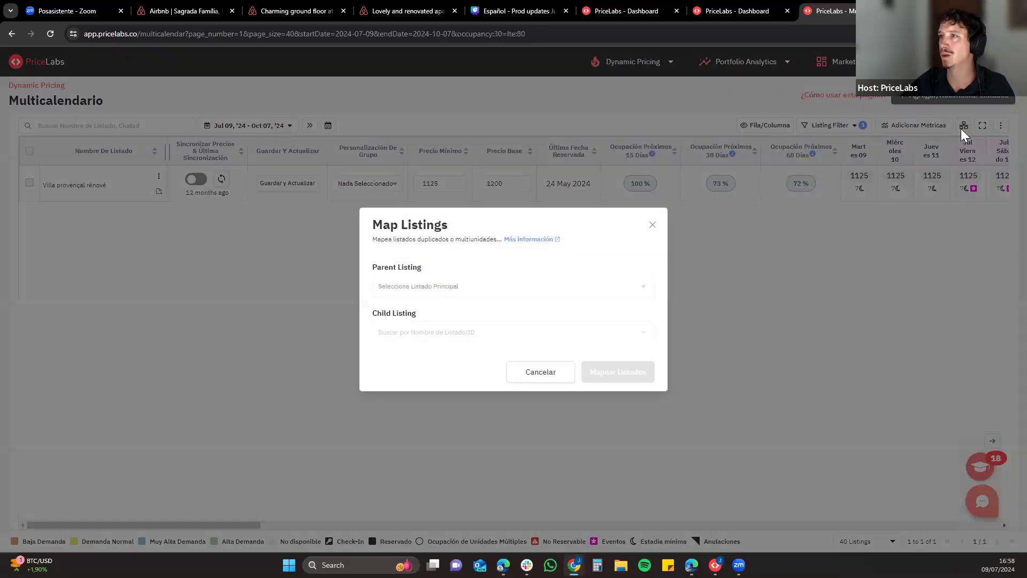
pyautogui.click(652, 227)
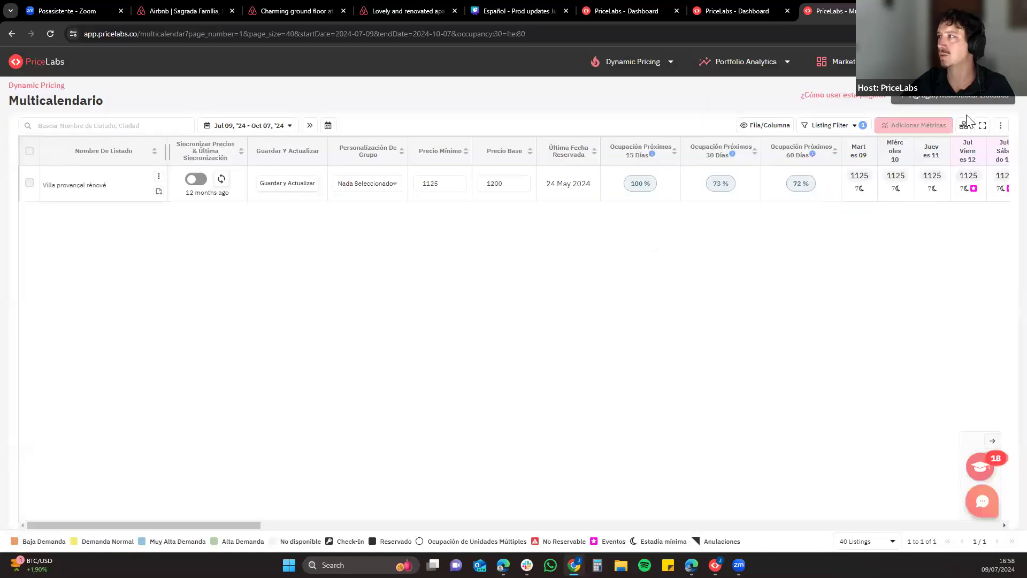
pyautogui.click(998, 128)
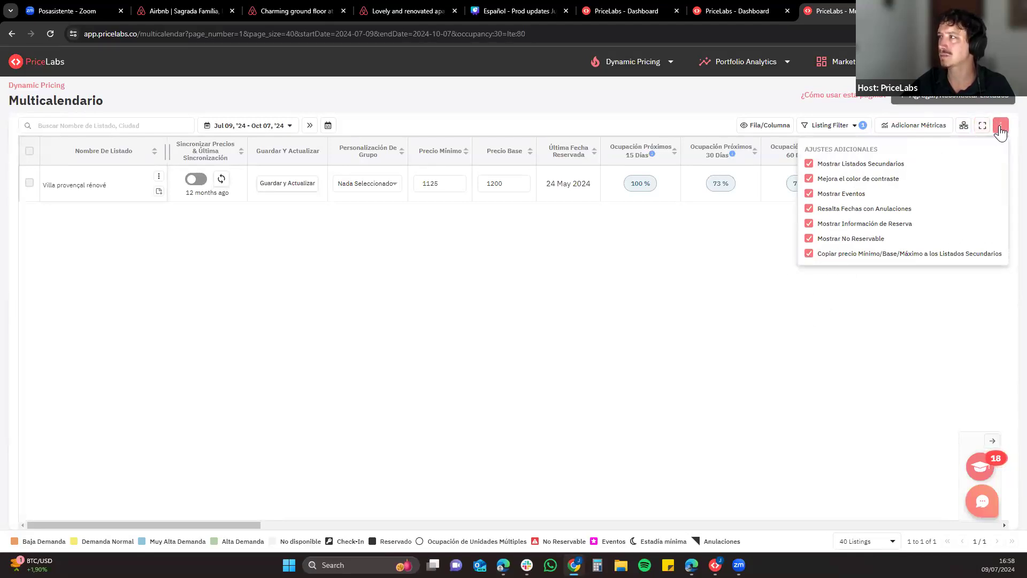
# Clear the listing filter and show all listings
pyautogui.click(847, 125)
pyautogui.click(894, 253)
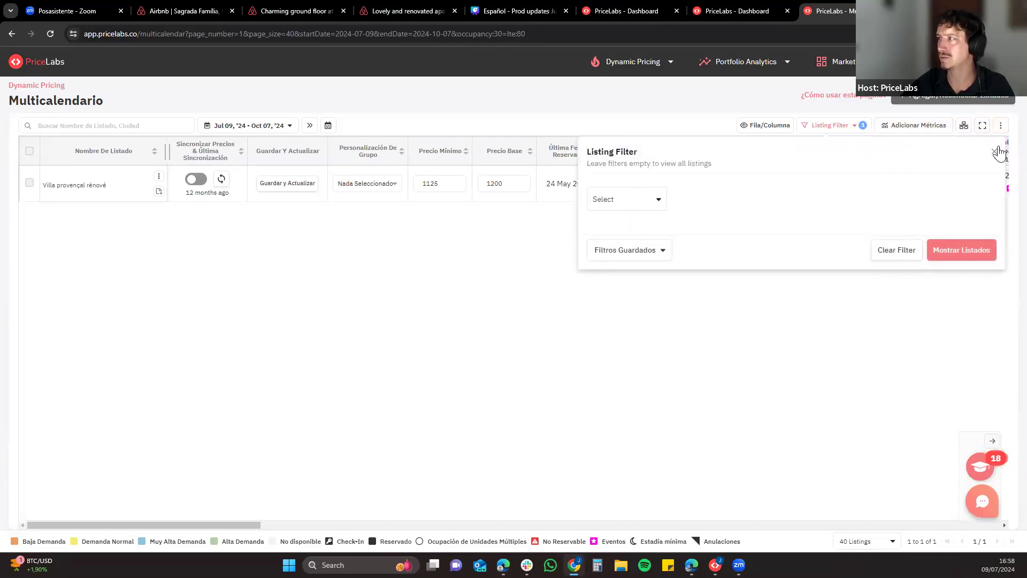
pyautogui.click(961, 256)
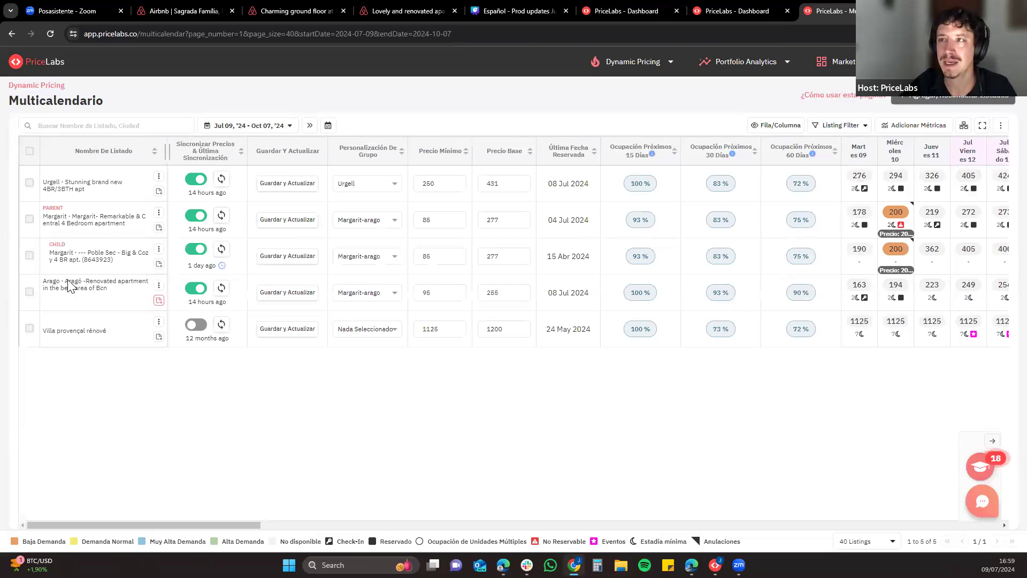
# Review the Ajustes Inteligentes in the customizations of the Urgell listing, and return to the multicalendar without saving
pyautogui.moveTo(42, 184); pyautogui.dragTo(104, 188)
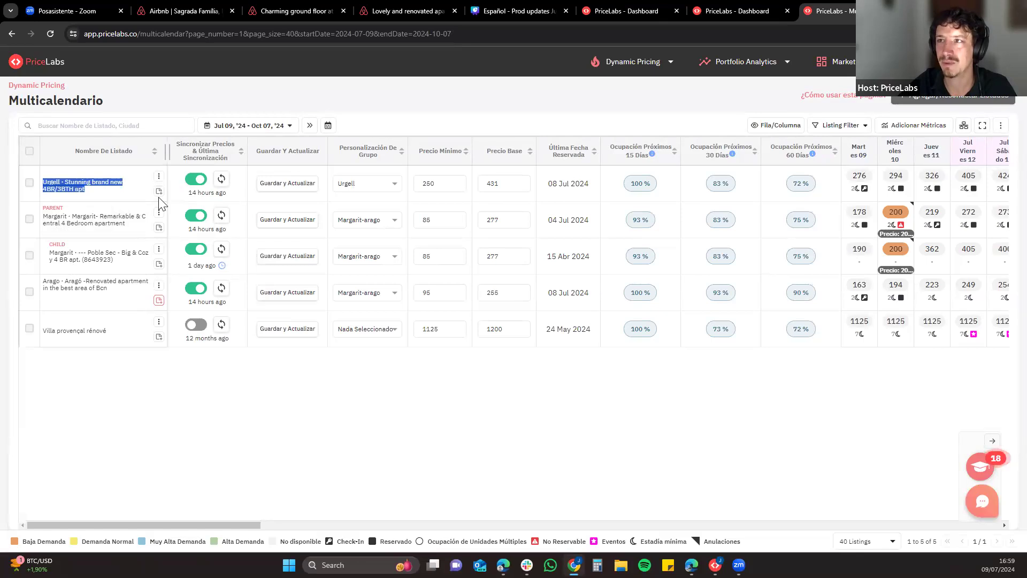
pyautogui.click(159, 176)
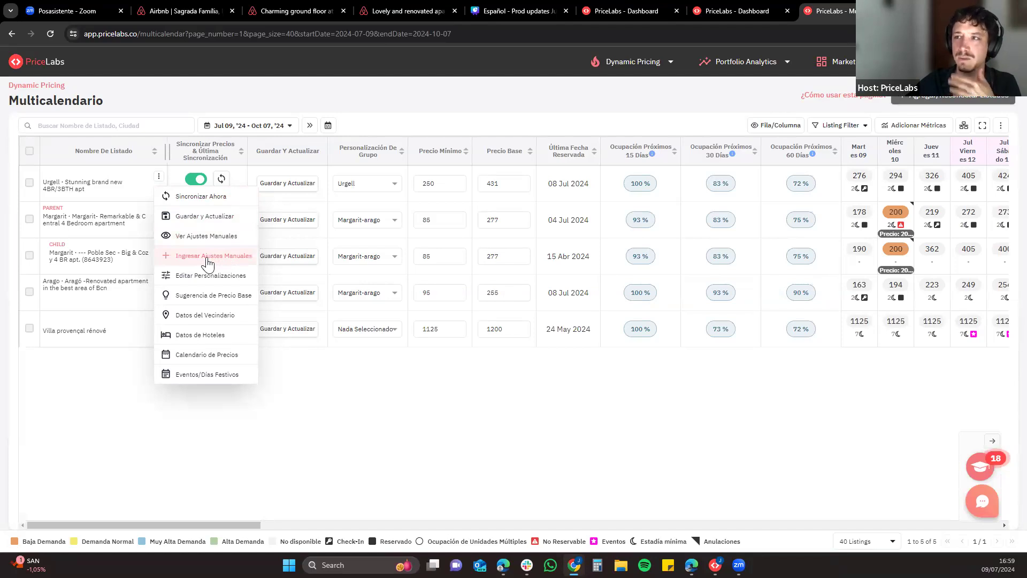
pyautogui.click(194, 285)
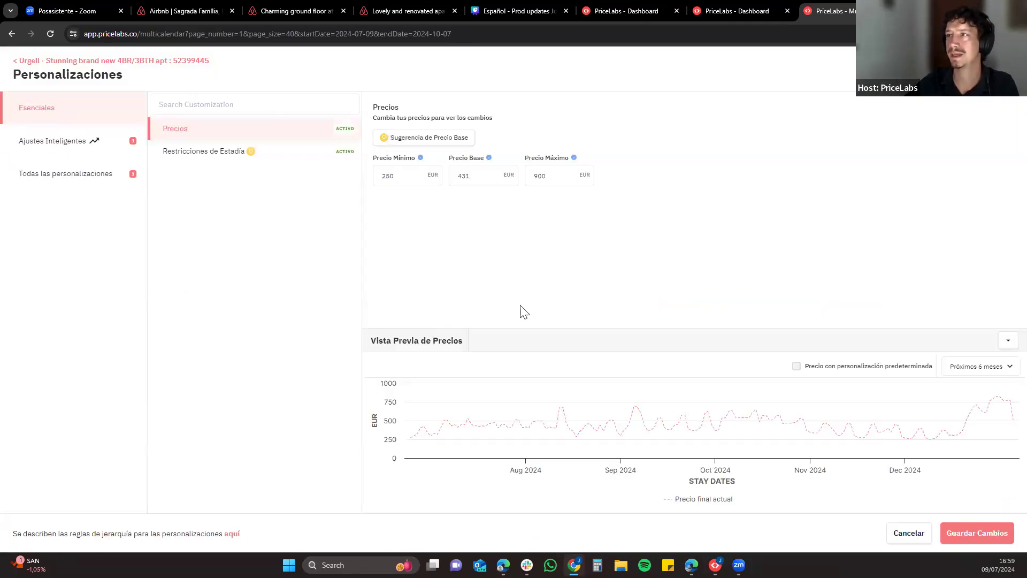
pyautogui.click(60, 153)
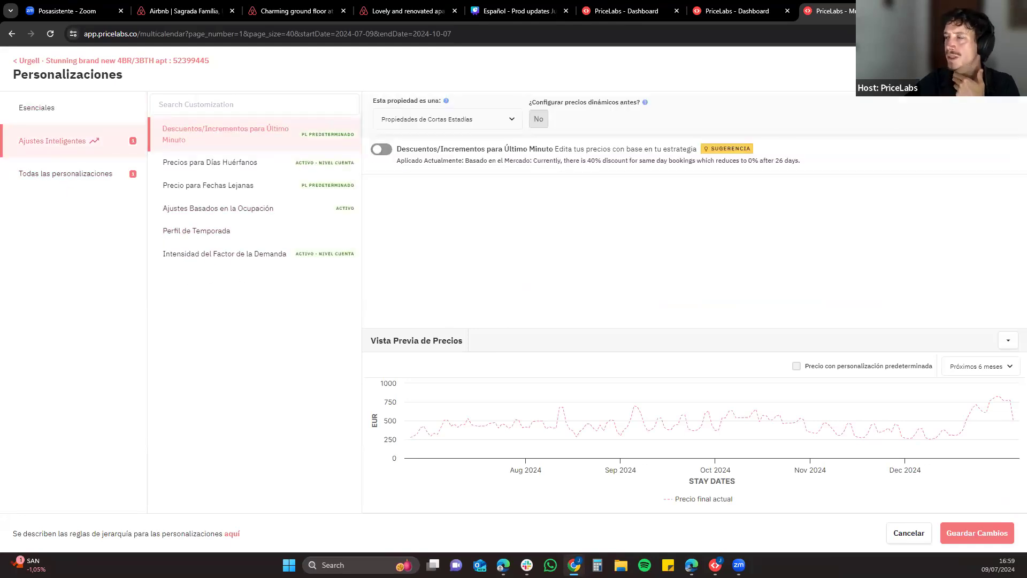
pyautogui.press('Escape')
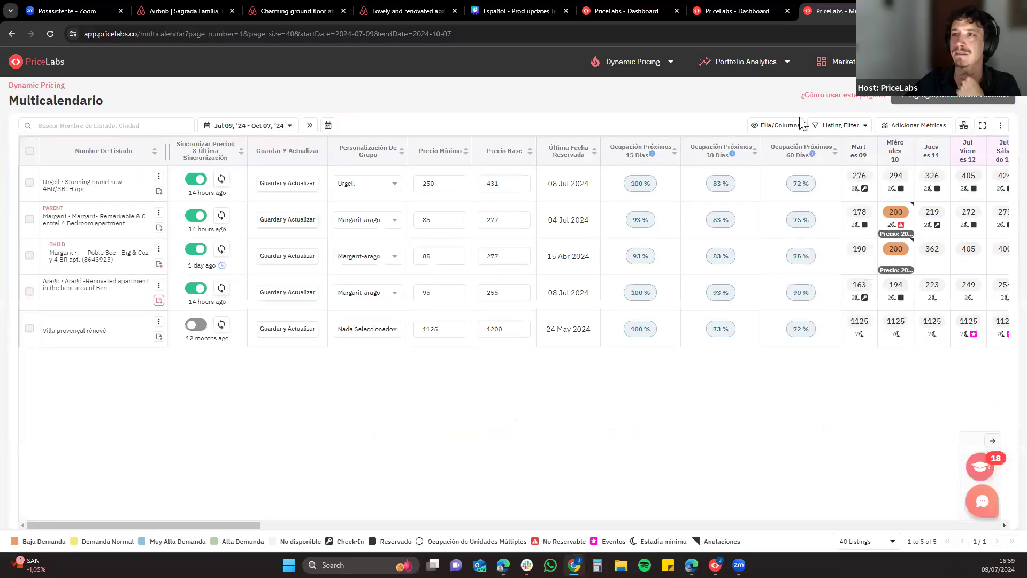
# Open the Calendario de Precios of the Margarit parent listing in its own tab and return to the multicalendar
pyautogui.click(160, 215)
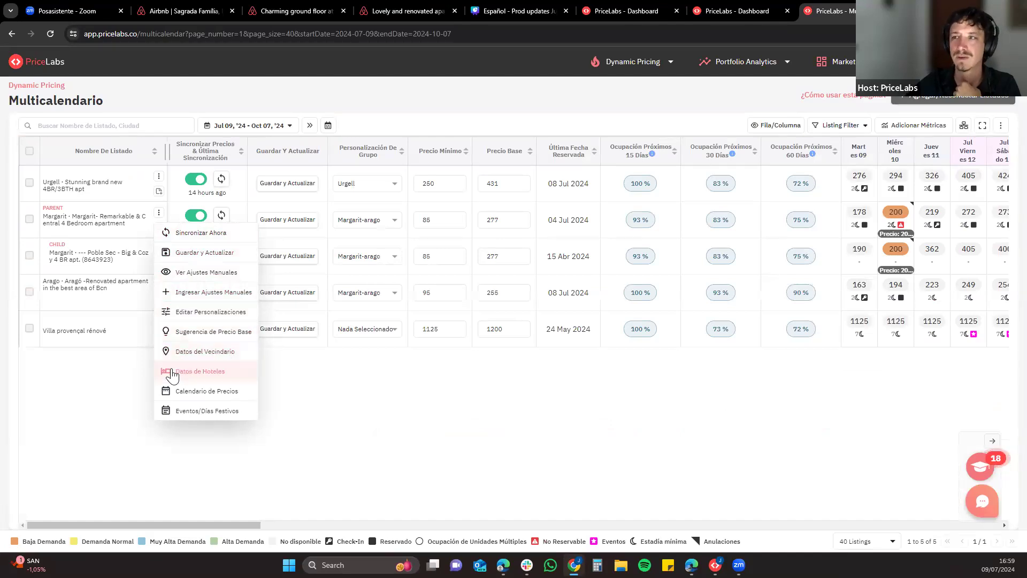
pyautogui.click(201, 396)
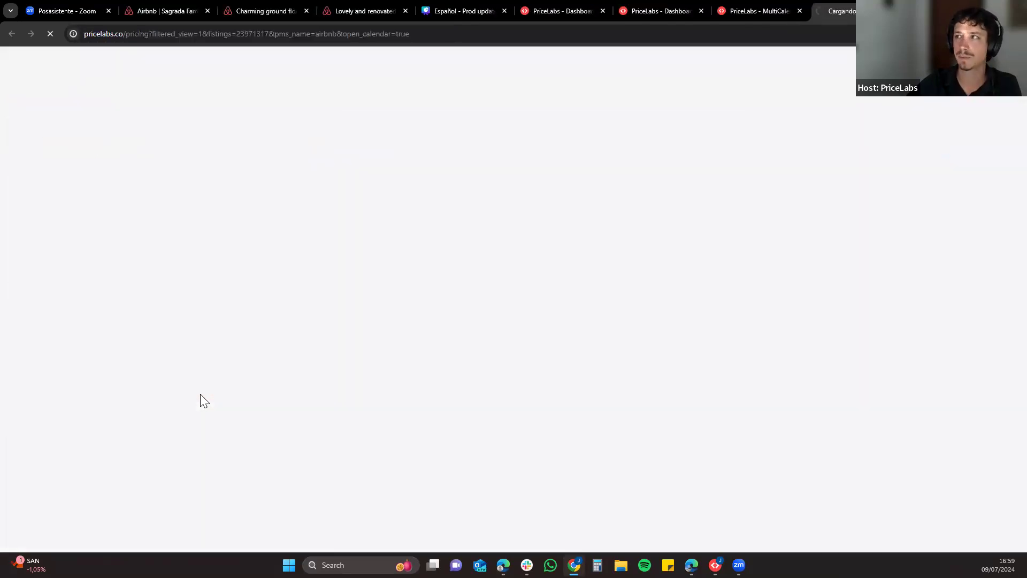
pyautogui.click(782, 22)
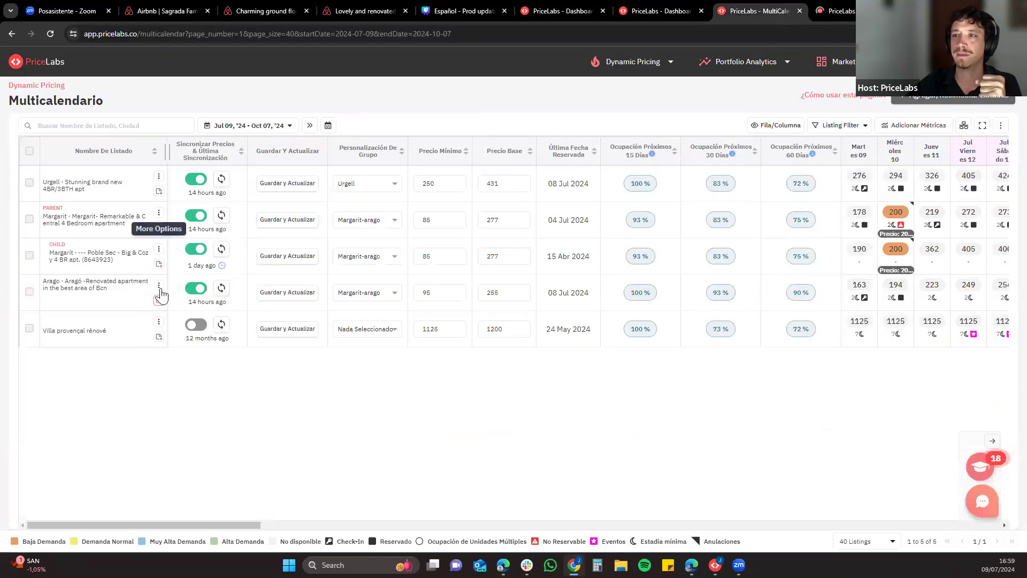
# Show the additional options available for the Arago listing
pyautogui.click(159, 292)
pyautogui.click(160, 292)
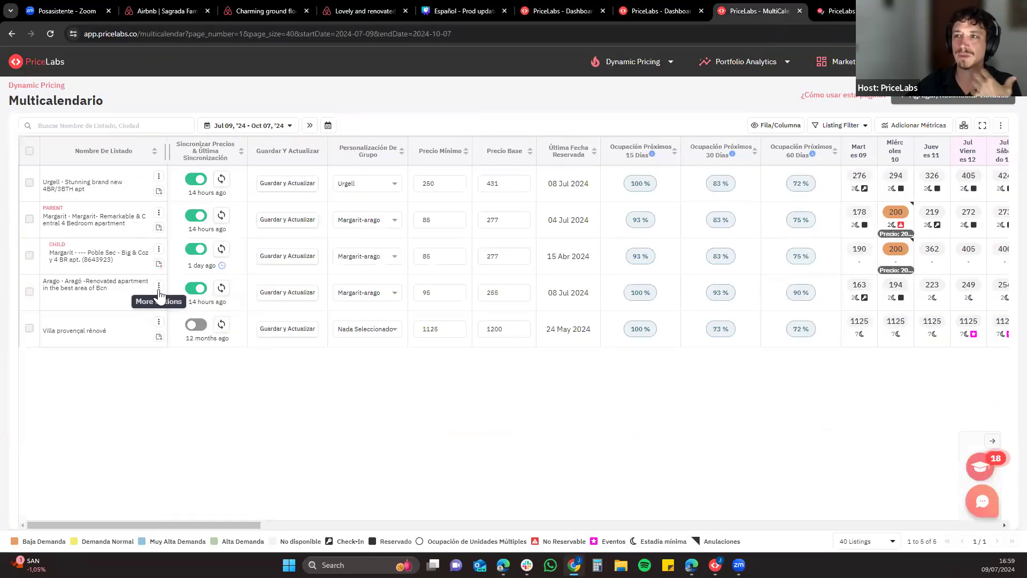
pyautogui.click(159, 292)
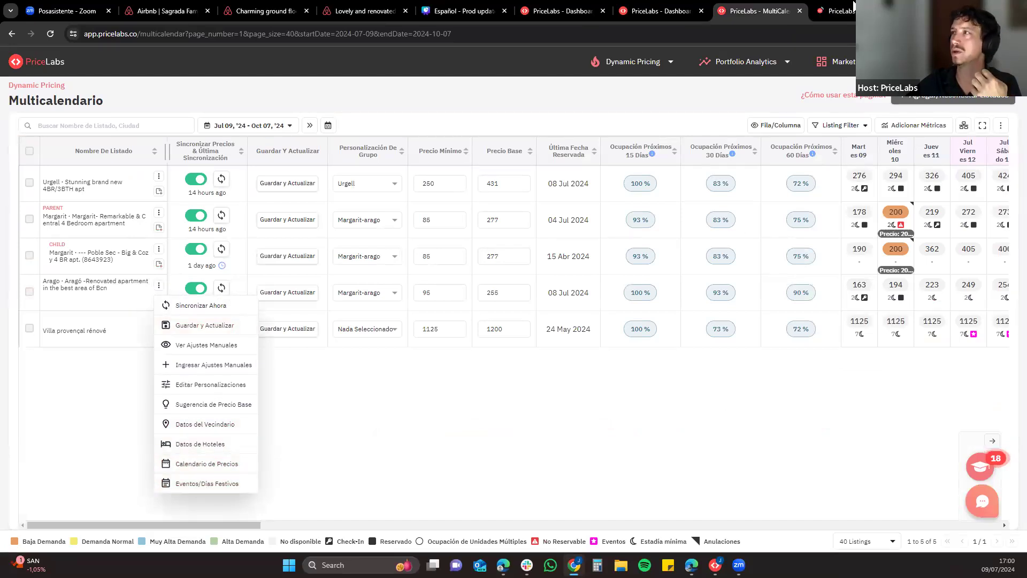
# Examine the Margarit listing's price calendar page, pointing out Historial de Precios Base, and return to the multicalendar with the options closed
pyautogui.click(838, 10)
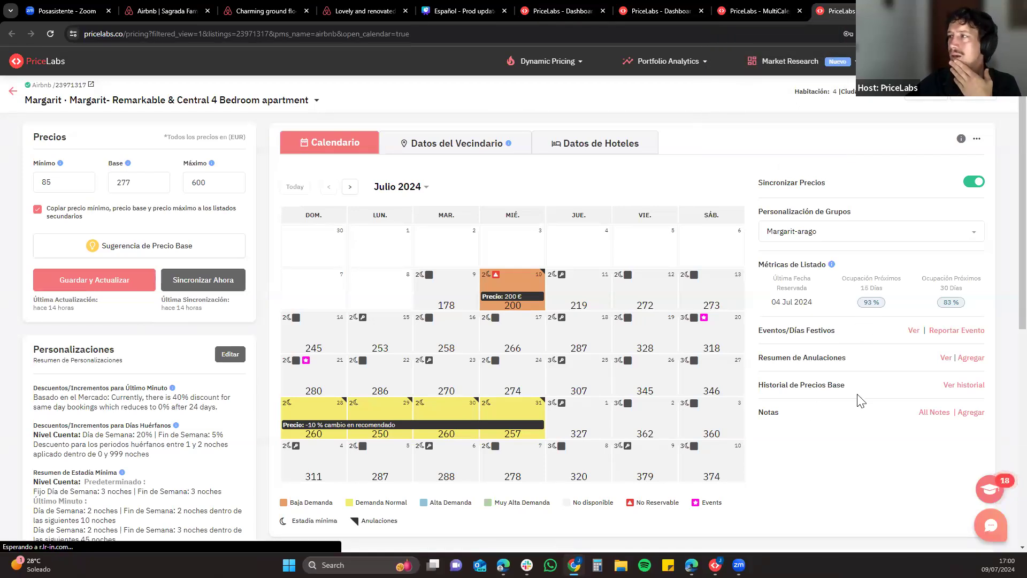
pyautogui.moveTo(848, 388); pyautogui.dragTo(758, 393)
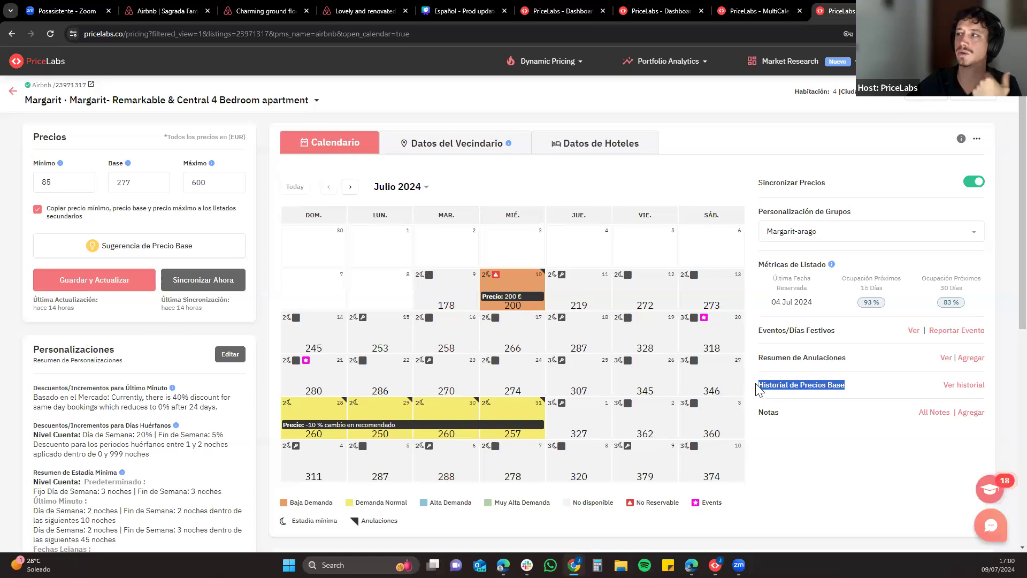
pyautogui.click(750, 11)
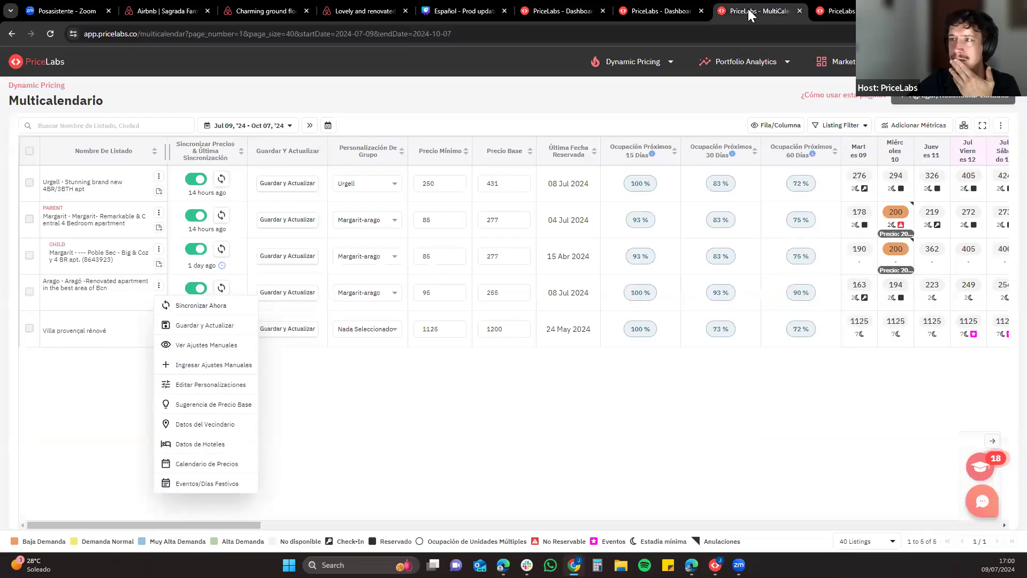
pyautogui.click(106, 400)
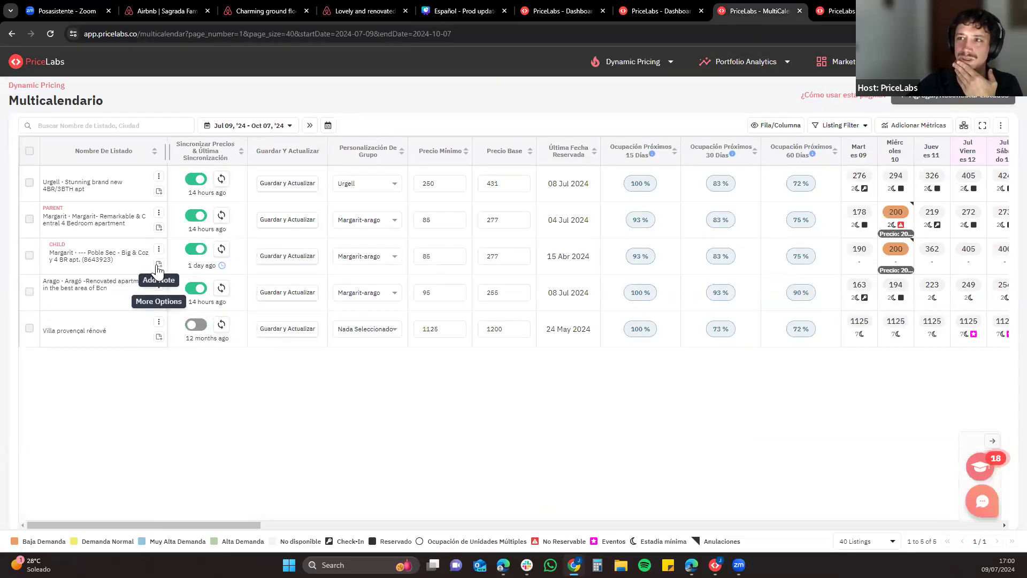
# View the note editor and all notes of the Margarit parent listing, and open the recent note of the Arago listing
pyautogui.click(159, 229)
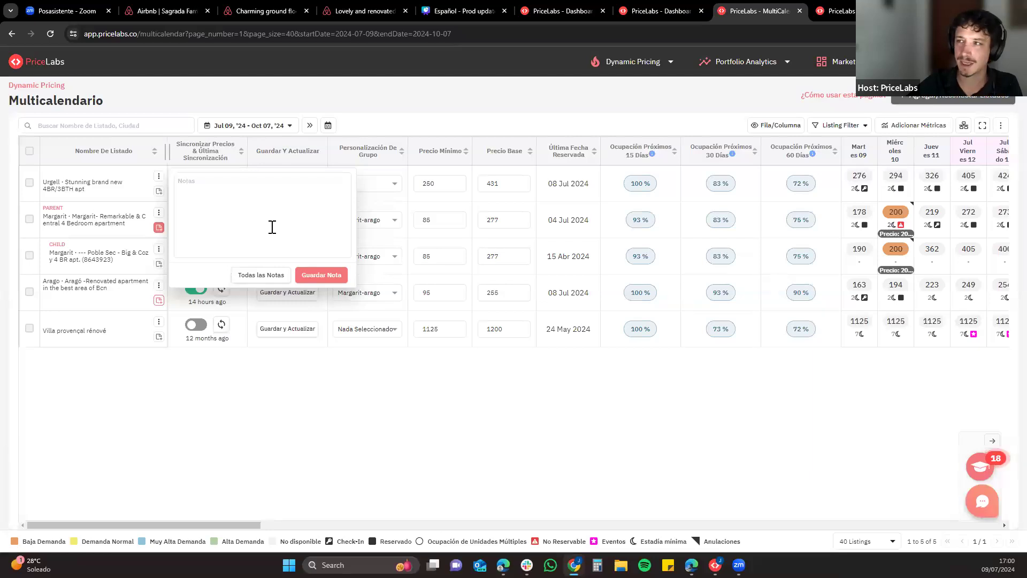
pyautogui.click(263, 227)
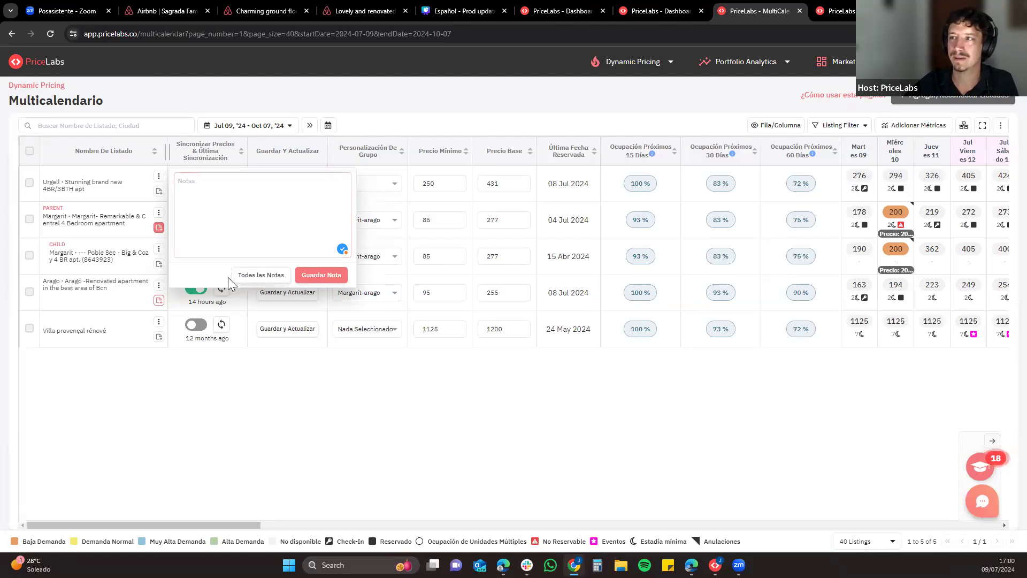
pyautogui.click(261, 276)
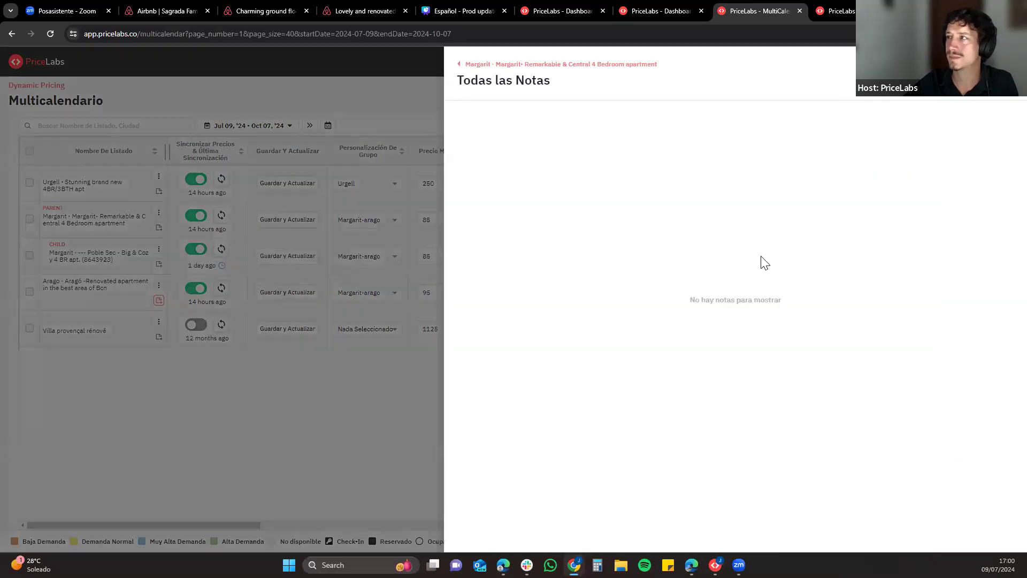
pyautogui.click(460, 65)
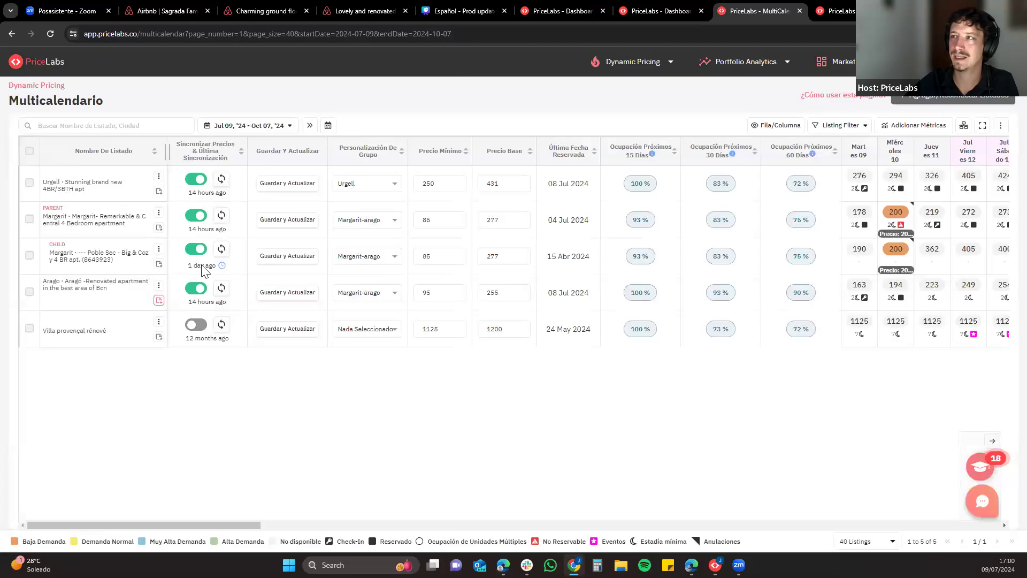
pyautogui.click(158, 303)
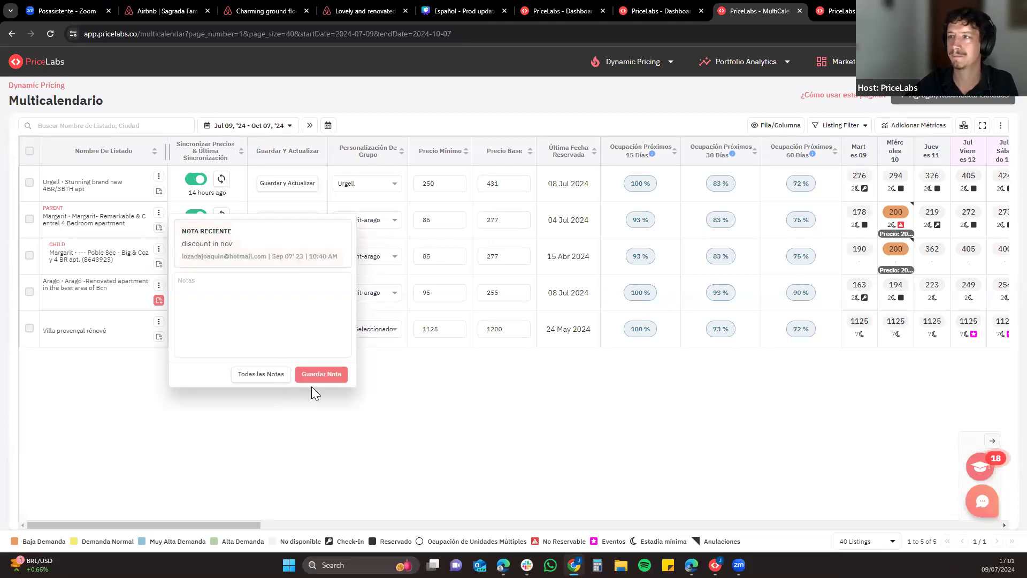
# Close the Arago listing's recent note, view it once more, and return to the multicalendar with the note closed
pyautogui.click(360, 420)
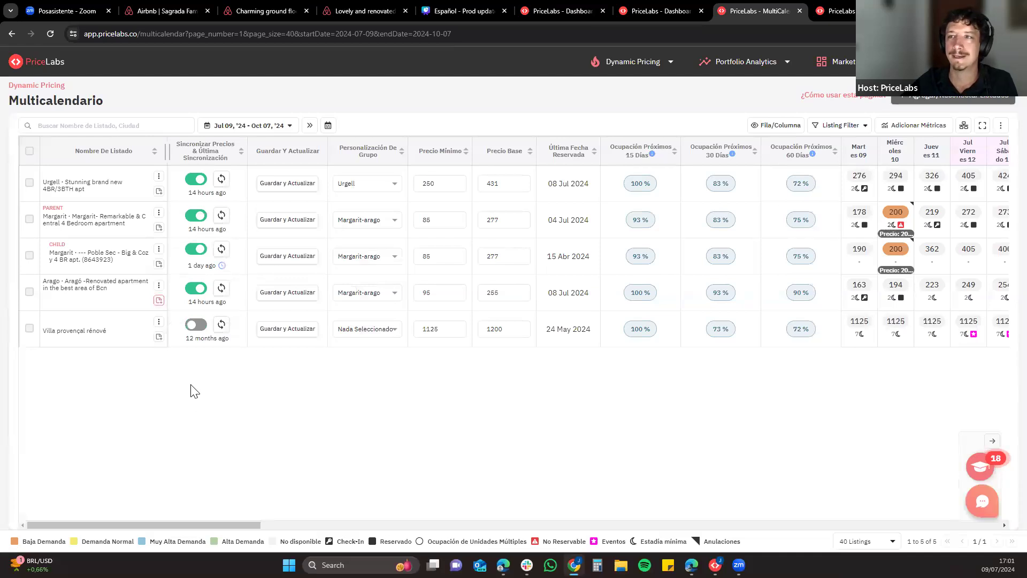
pyautogui.click(158, 300)
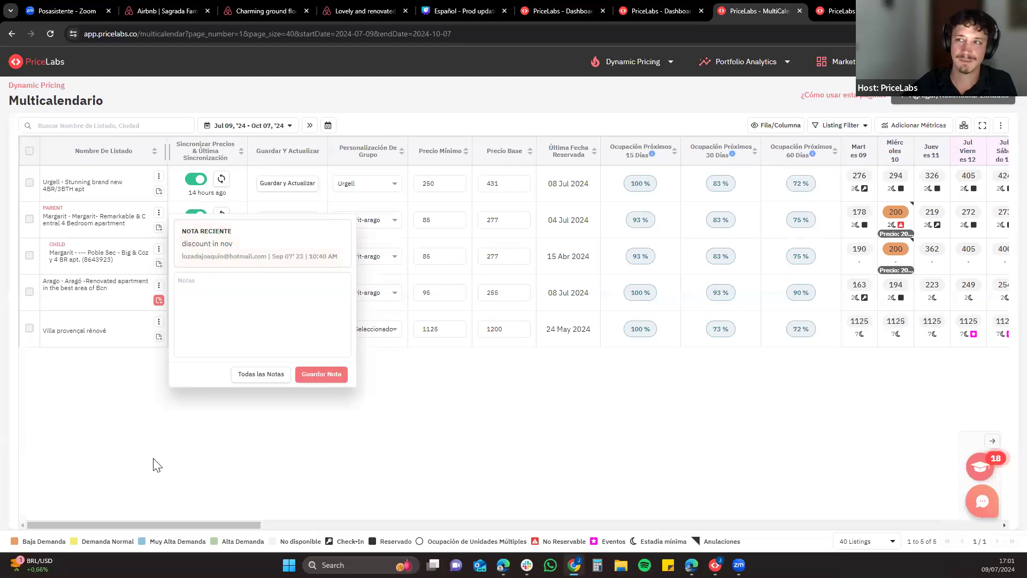
pyautogui.click(143, 438)
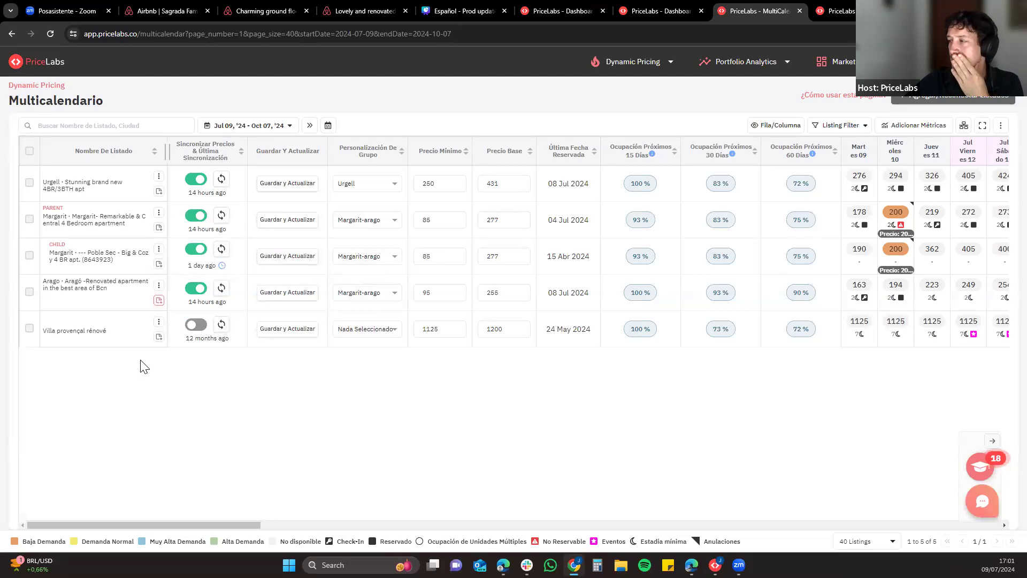
pyautogui.hscroll(1, 245, 527)
pyautogui.hscroll(-1, 221, 524)
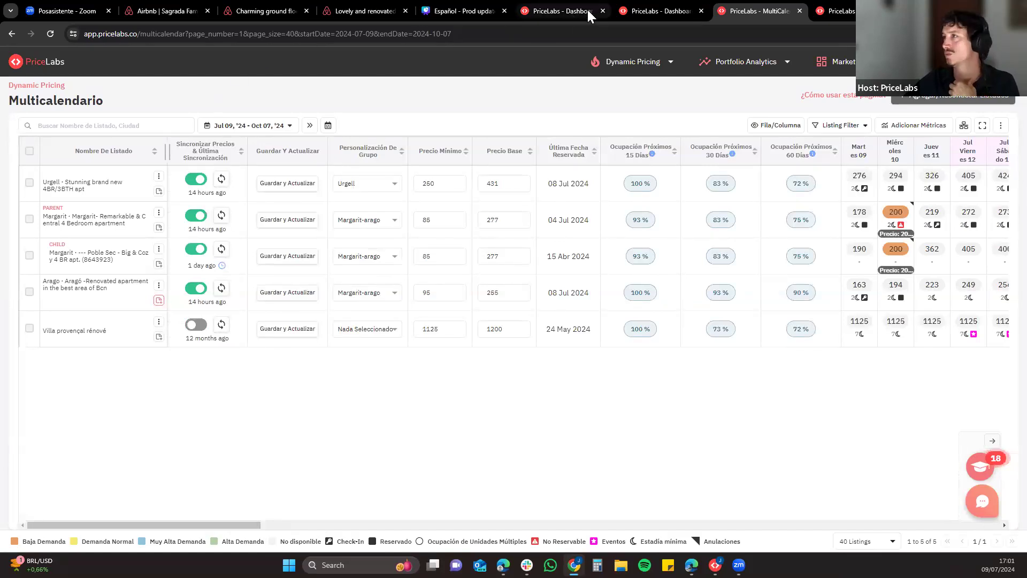
# Switch to the Canva deck "Español - Prod updates Junio", present it full screen and advance to the slide "Administración de tu cartera sin esfuerzo"
pyautogui.click(464, 11)
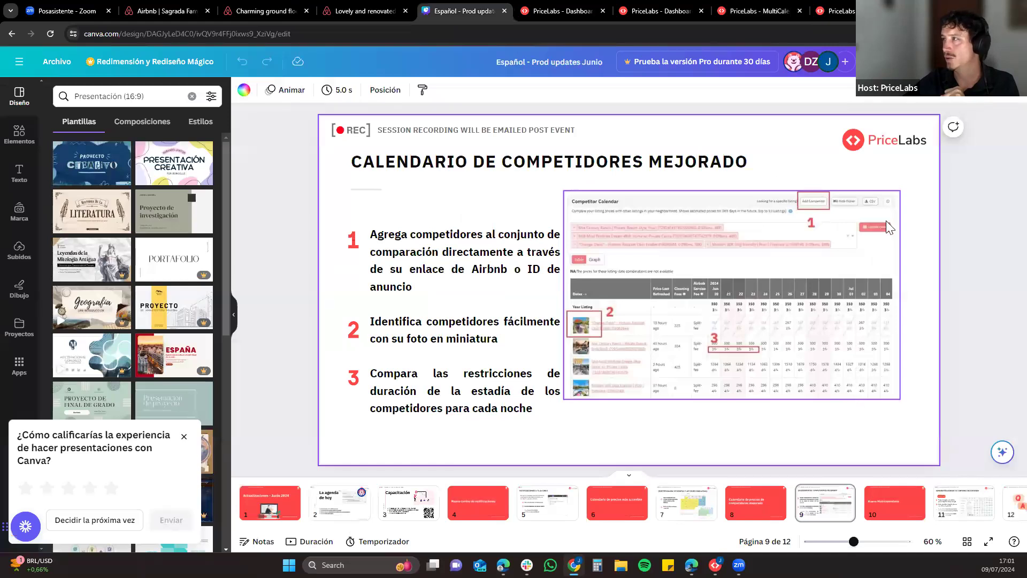
pyautogui.click(899, 61)
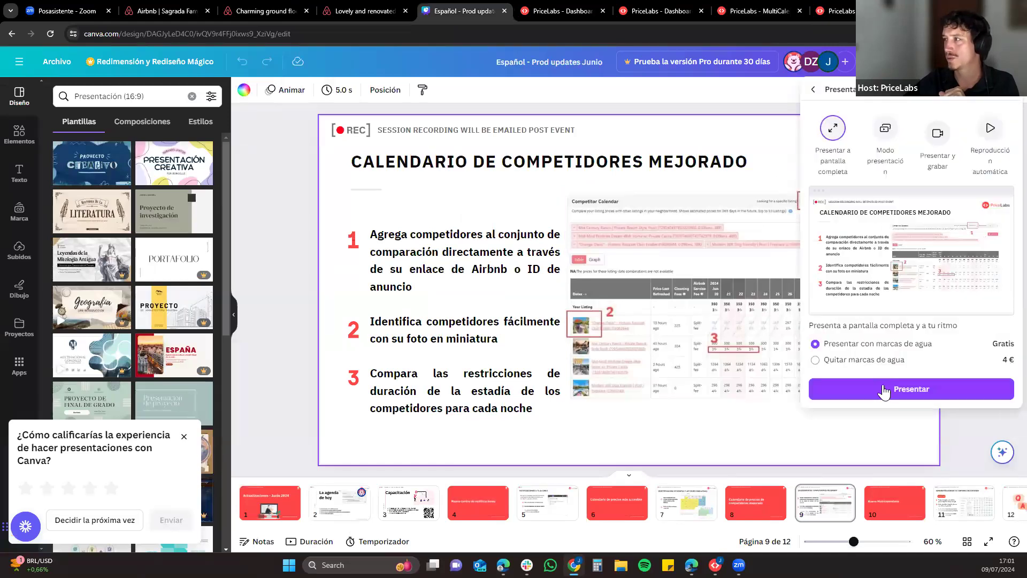
pyautogui.click(884, 390)
pyautogui.click(990, 357)
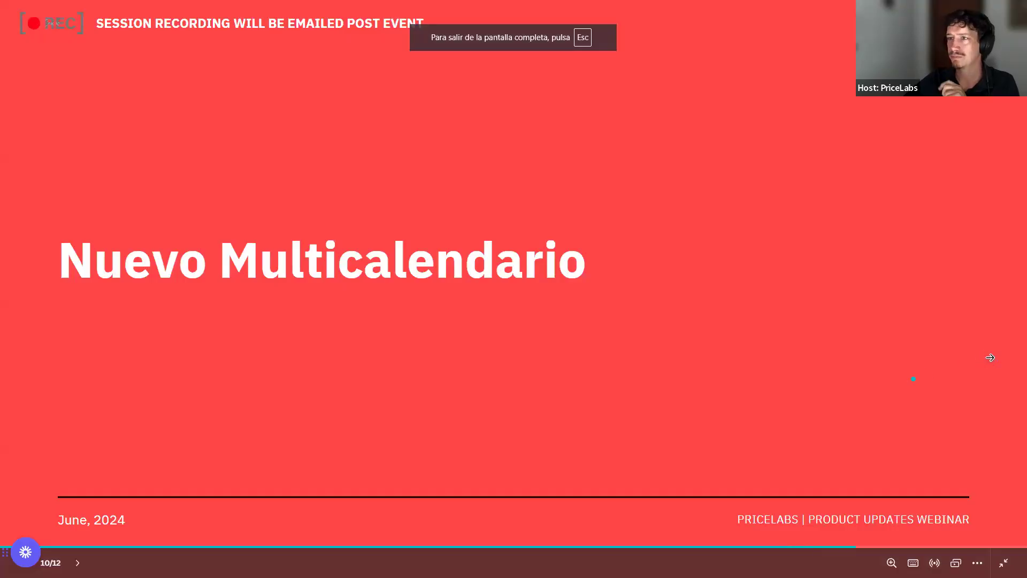
pyautogui.click(990, 358)
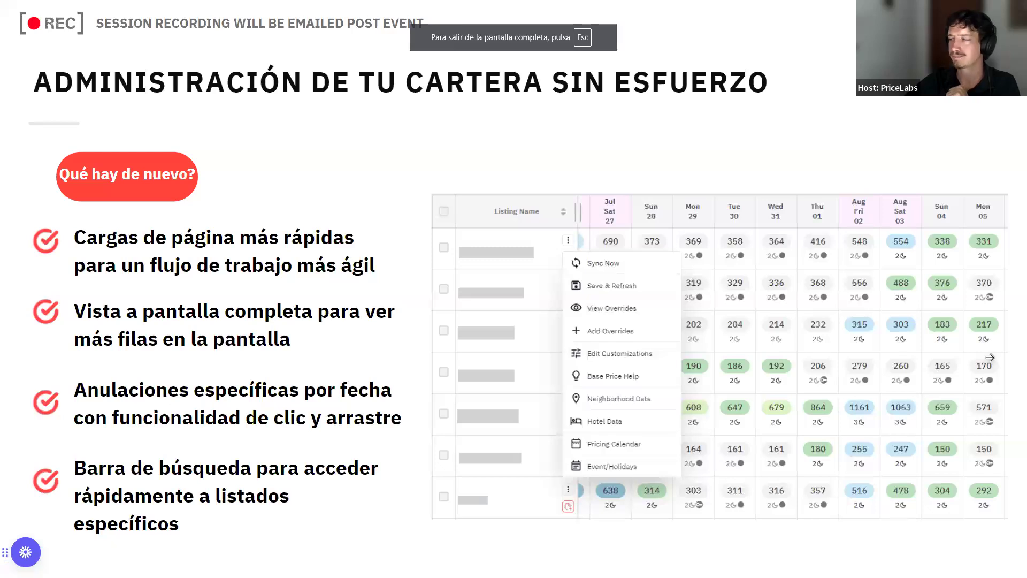